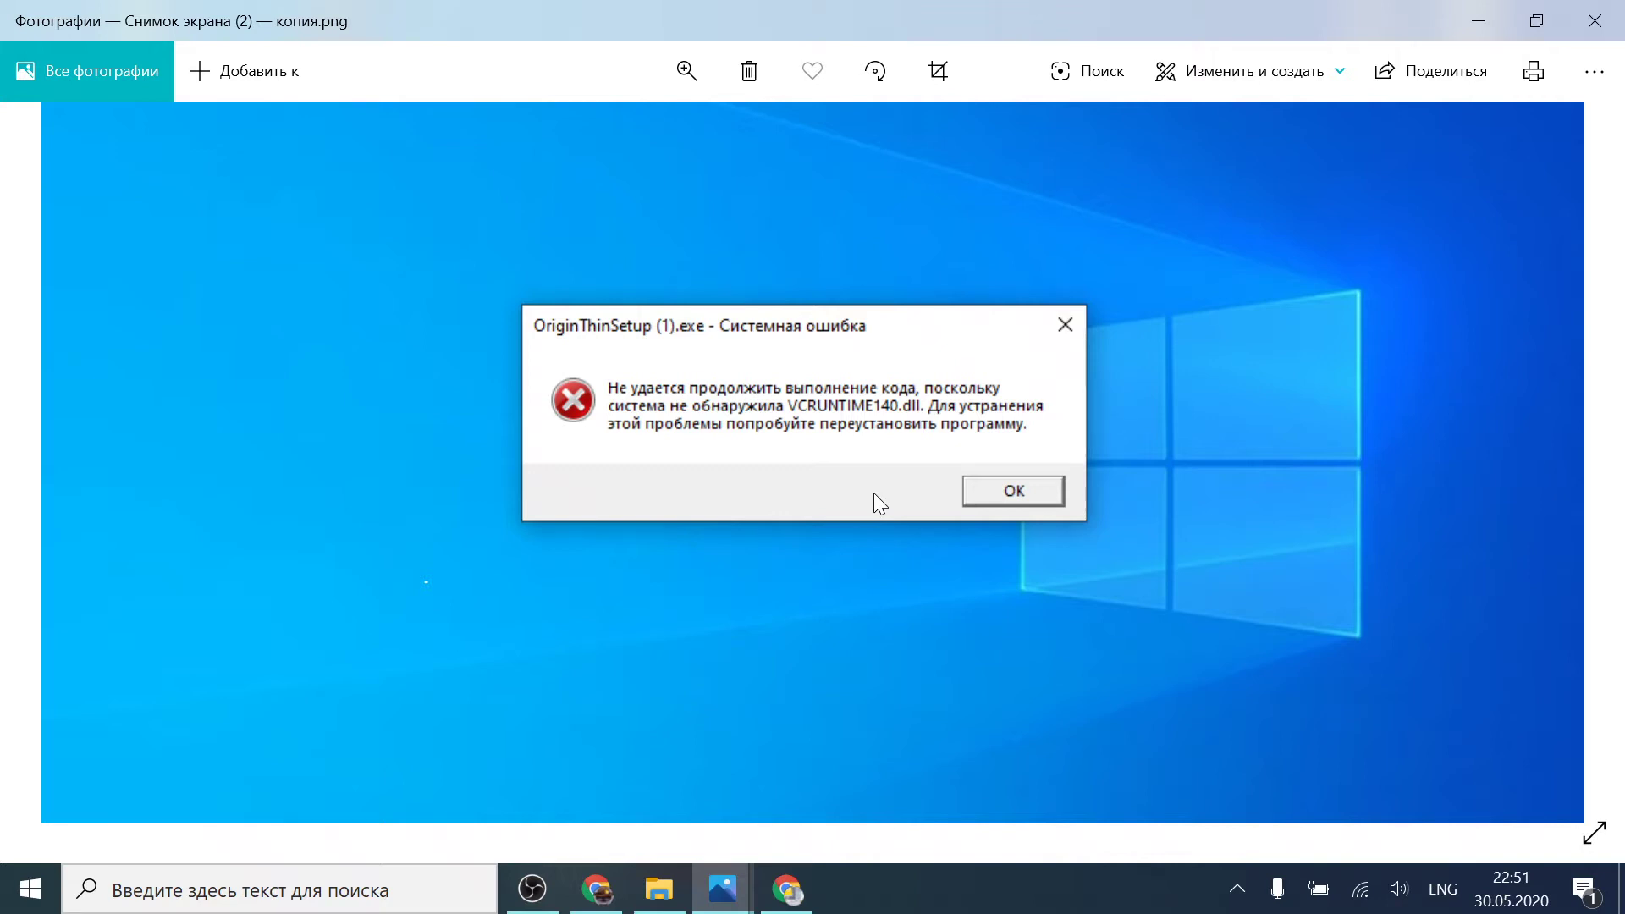
Step: Minimize the error screenshot, switch to Chrome and search Google for "dll files"
click(1479, 20)
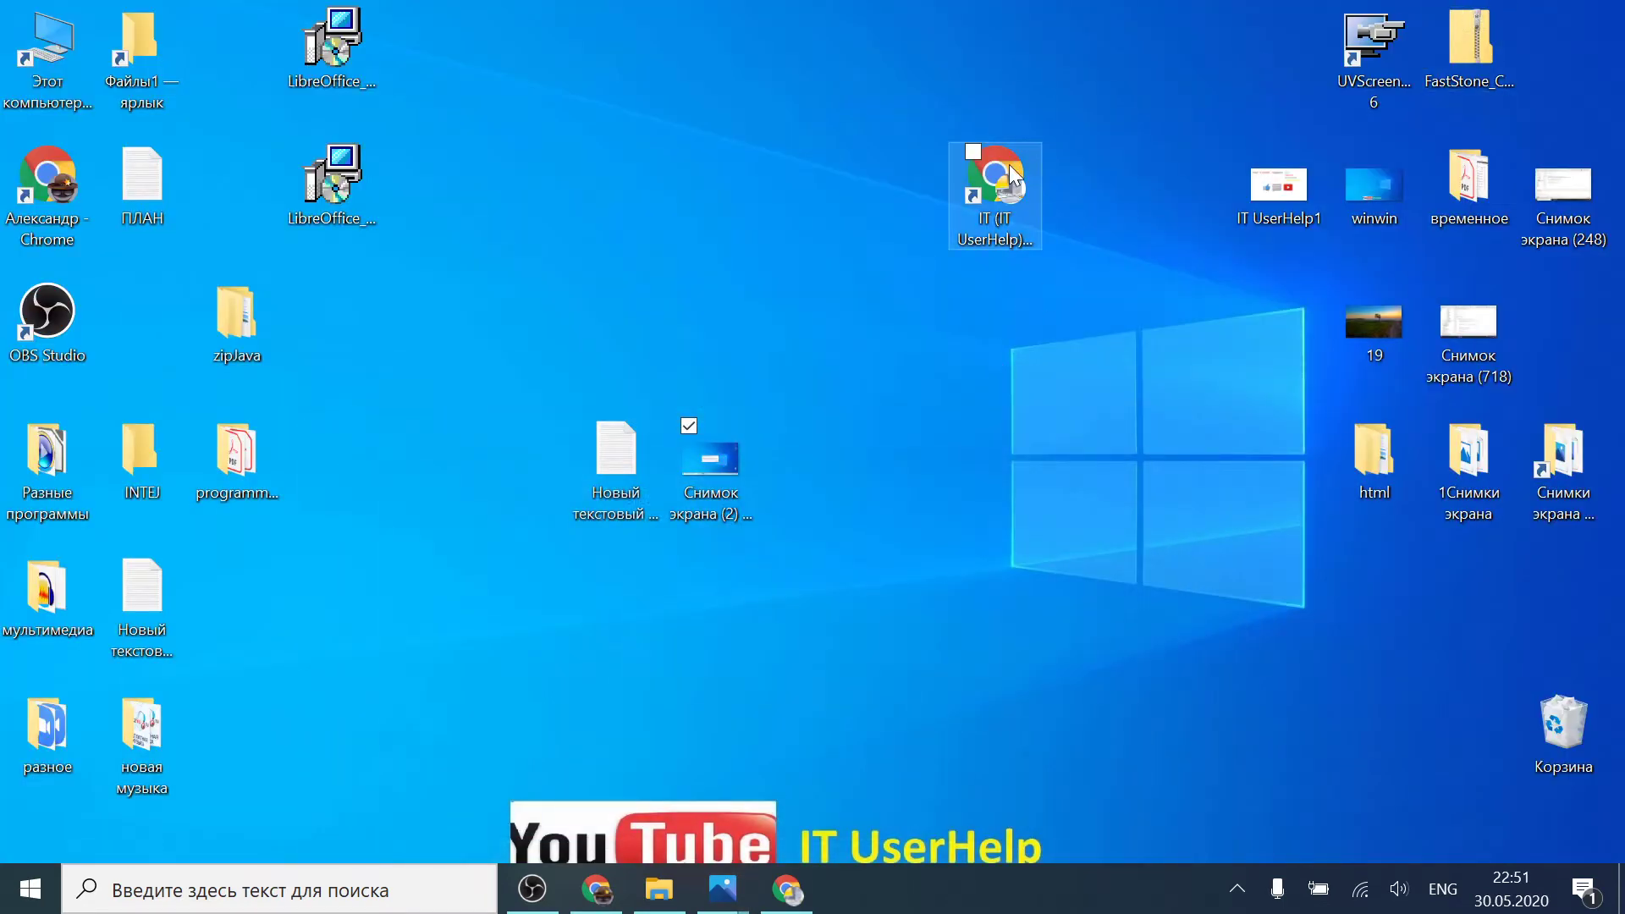
click(787, 889)
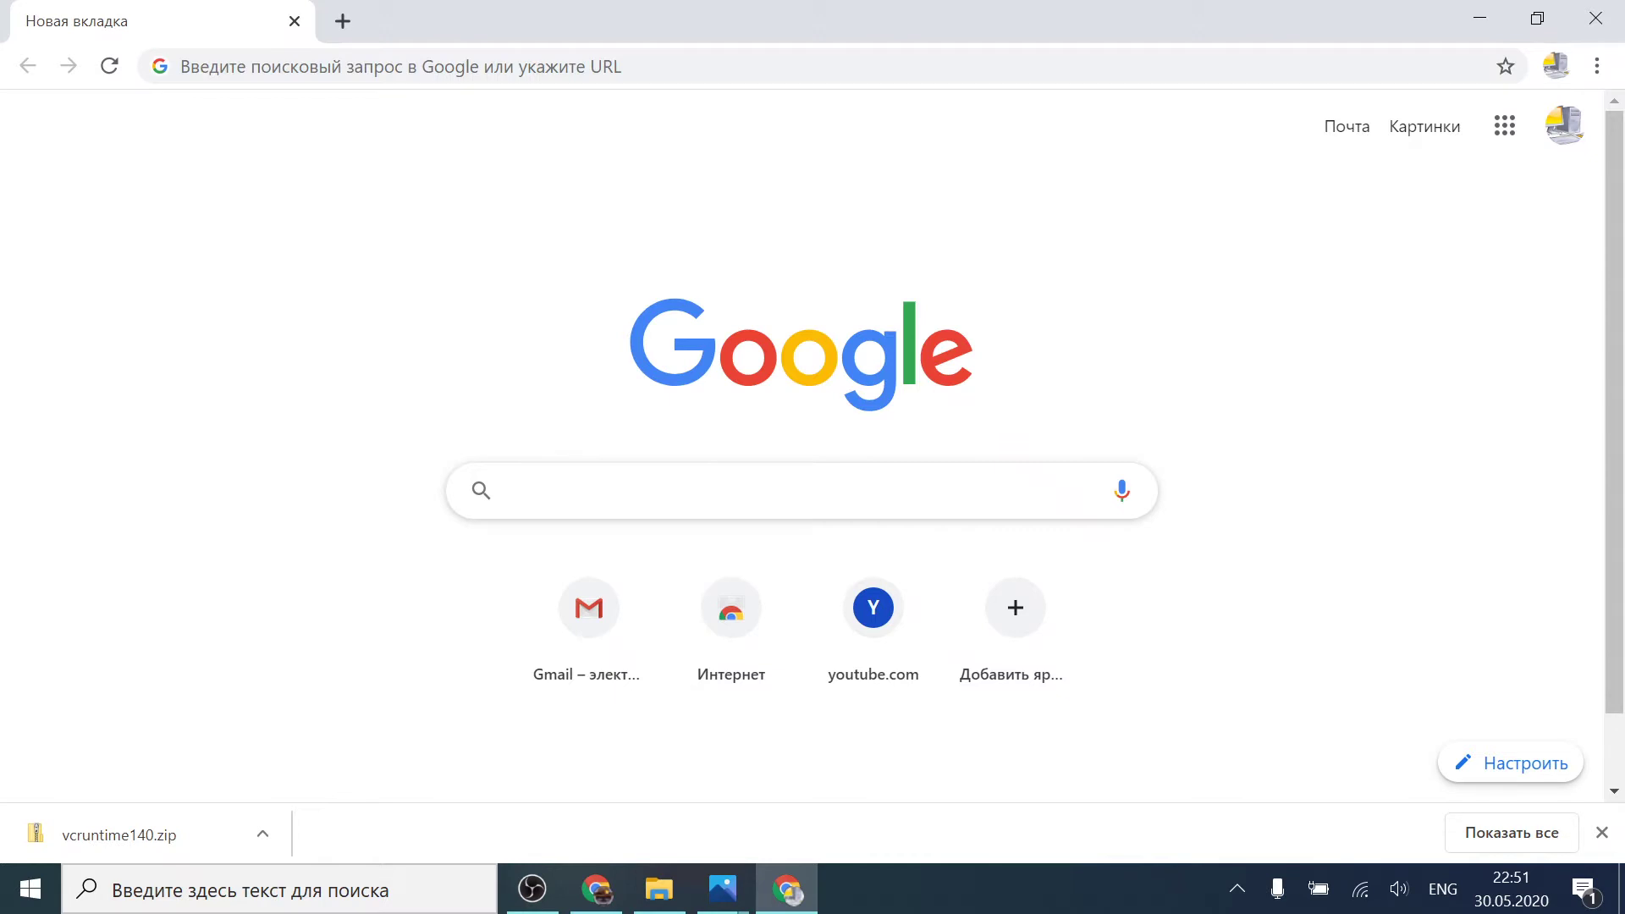
text(dll )
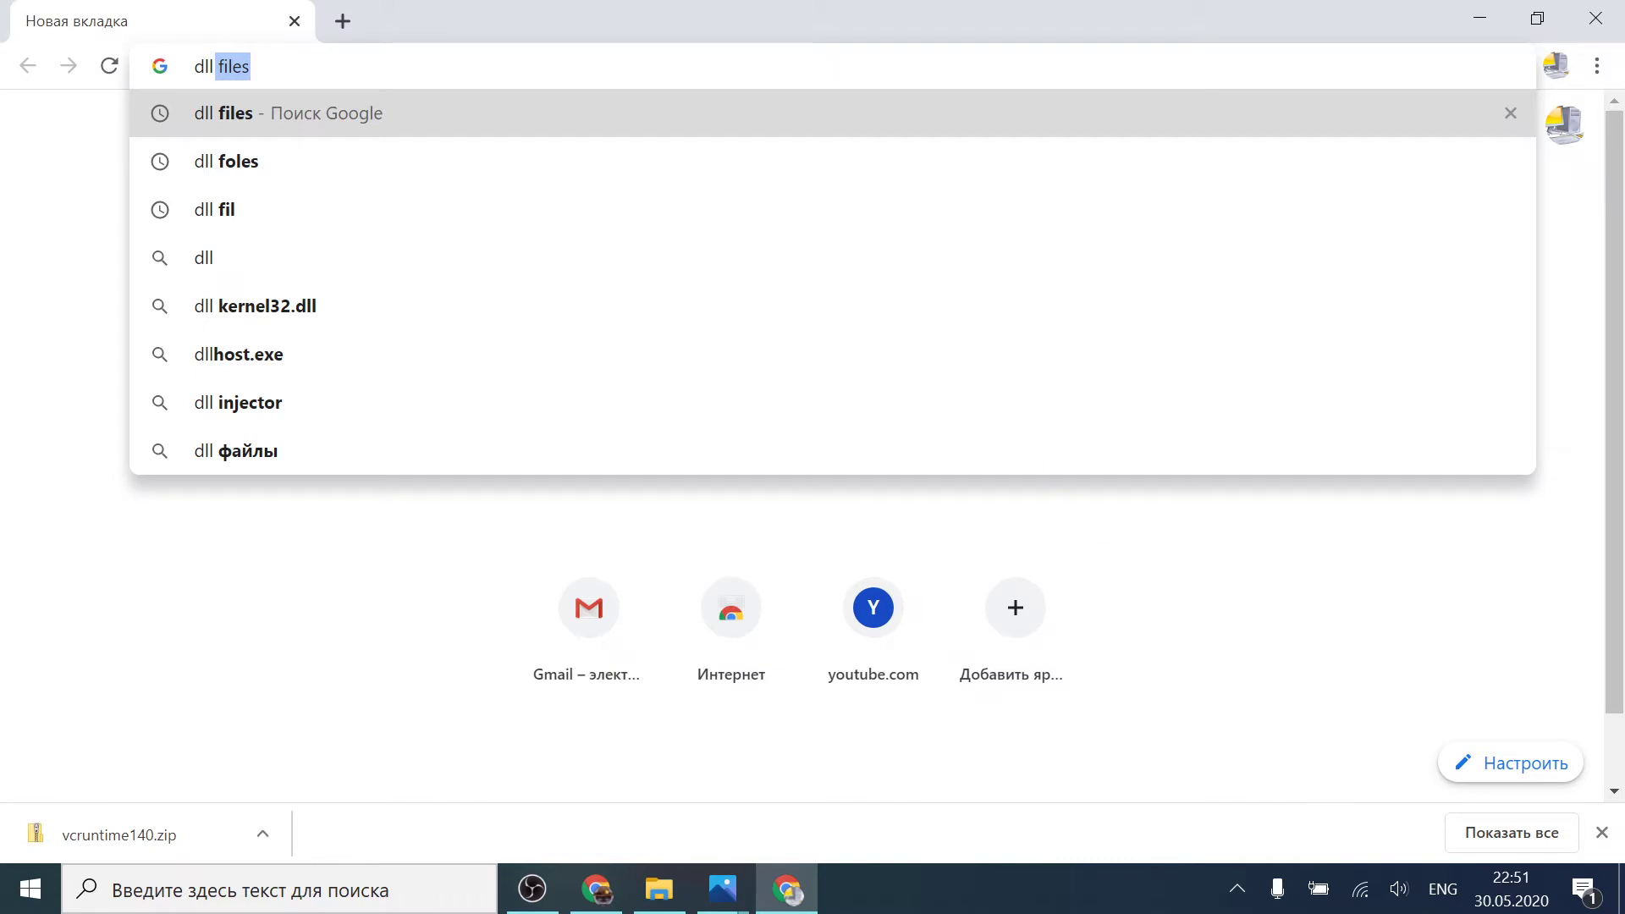
text(foi)
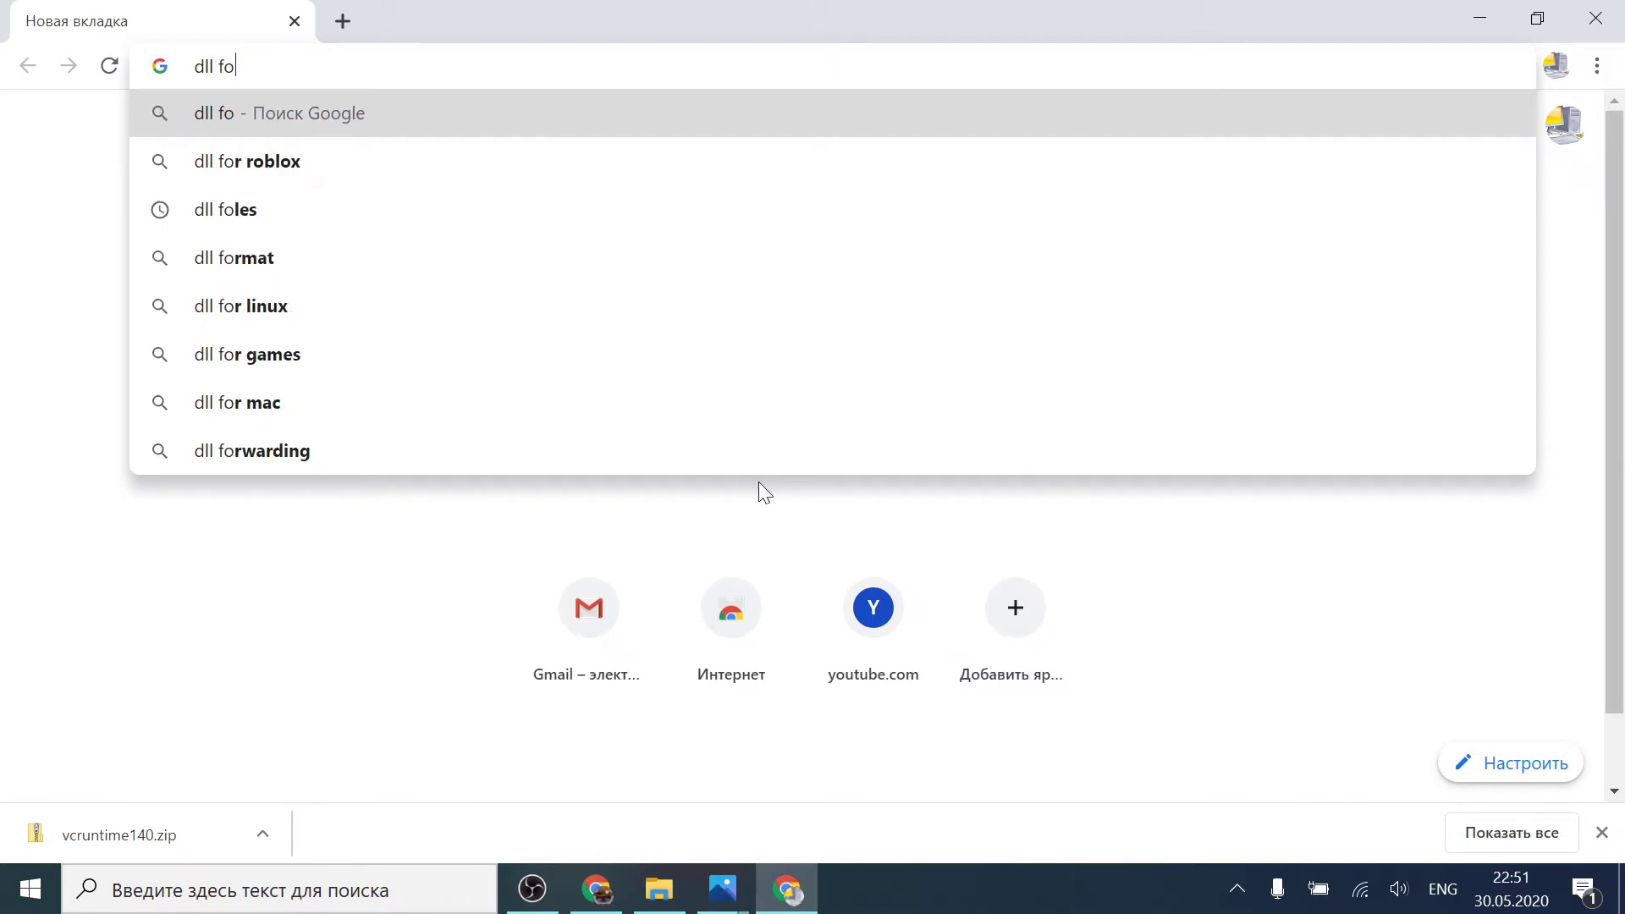
key(BackSpace)
key(BackSpace)
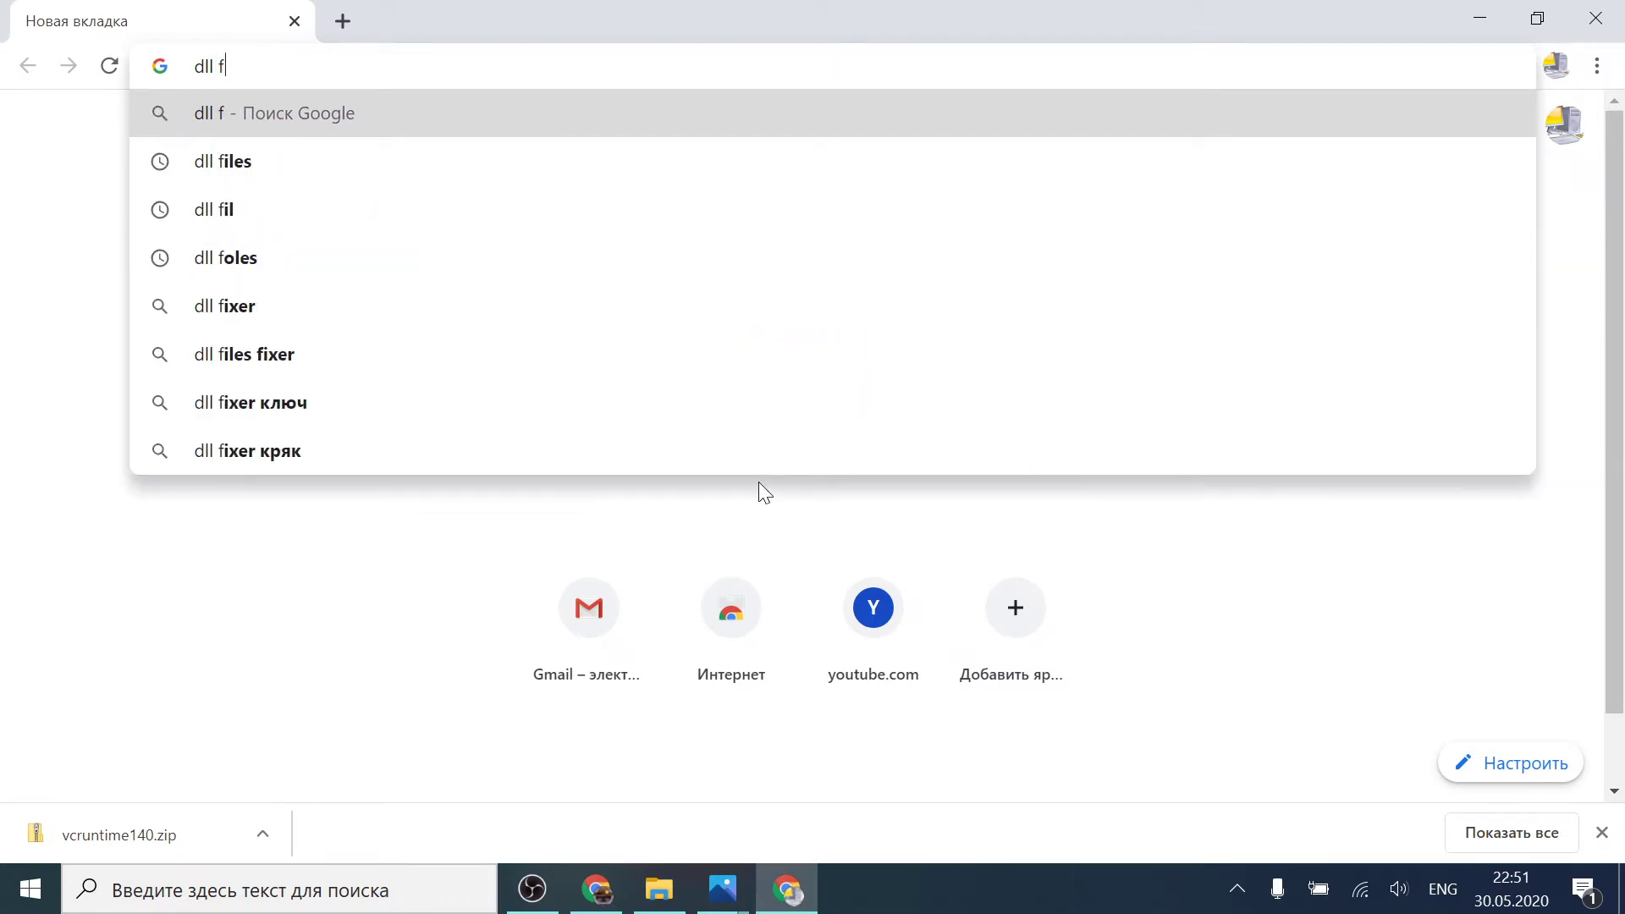
text(iles)
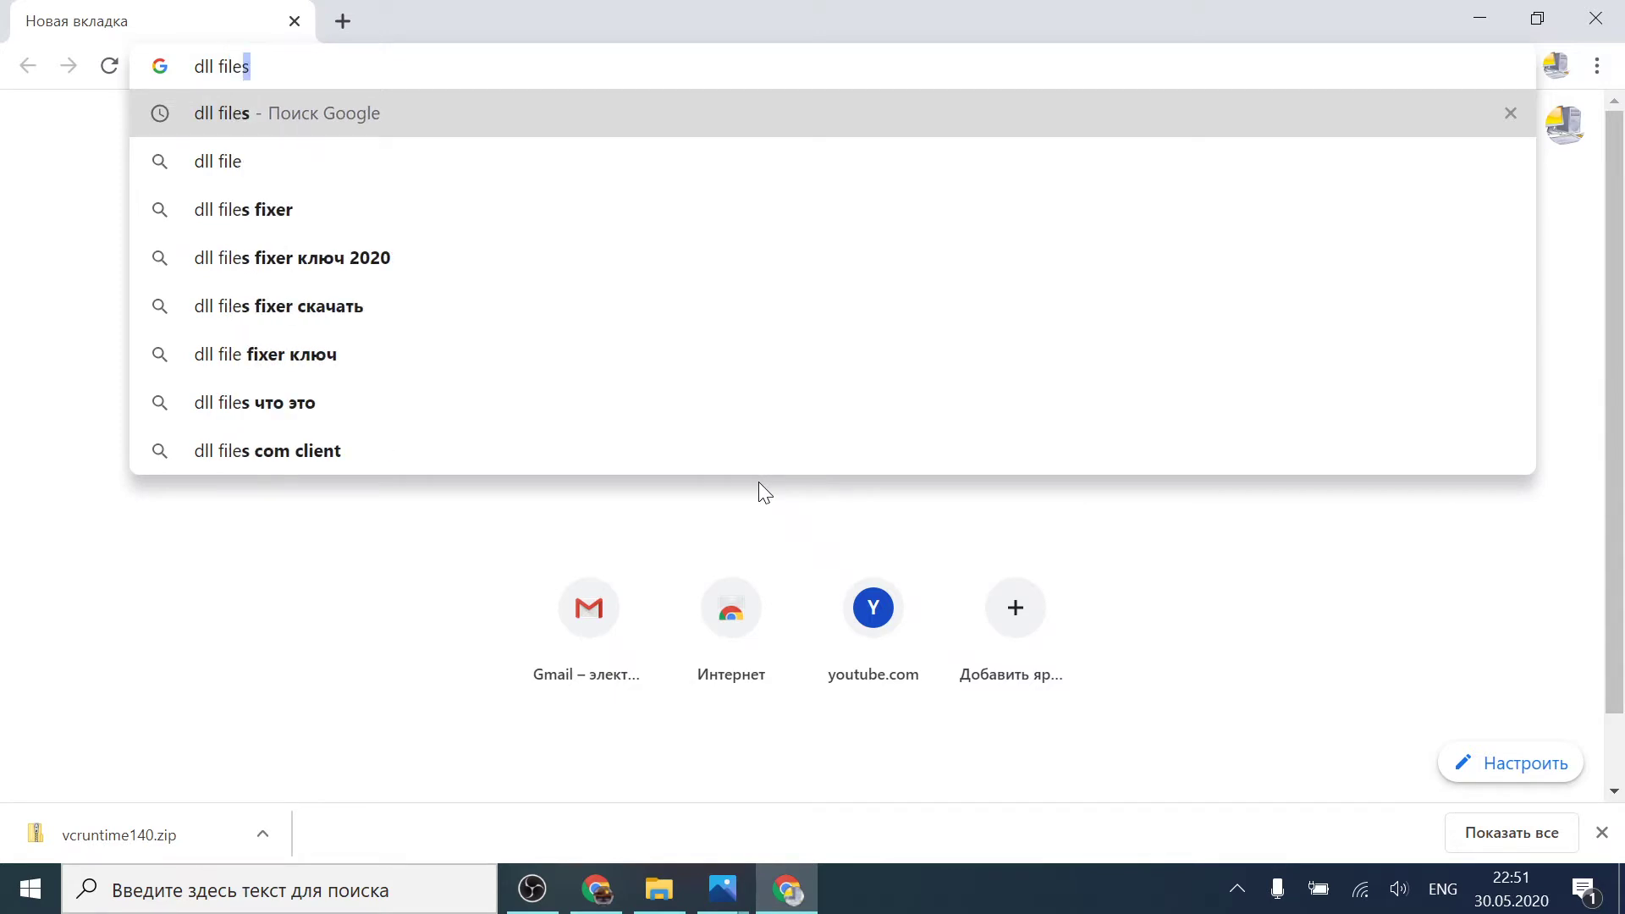
key(Return)
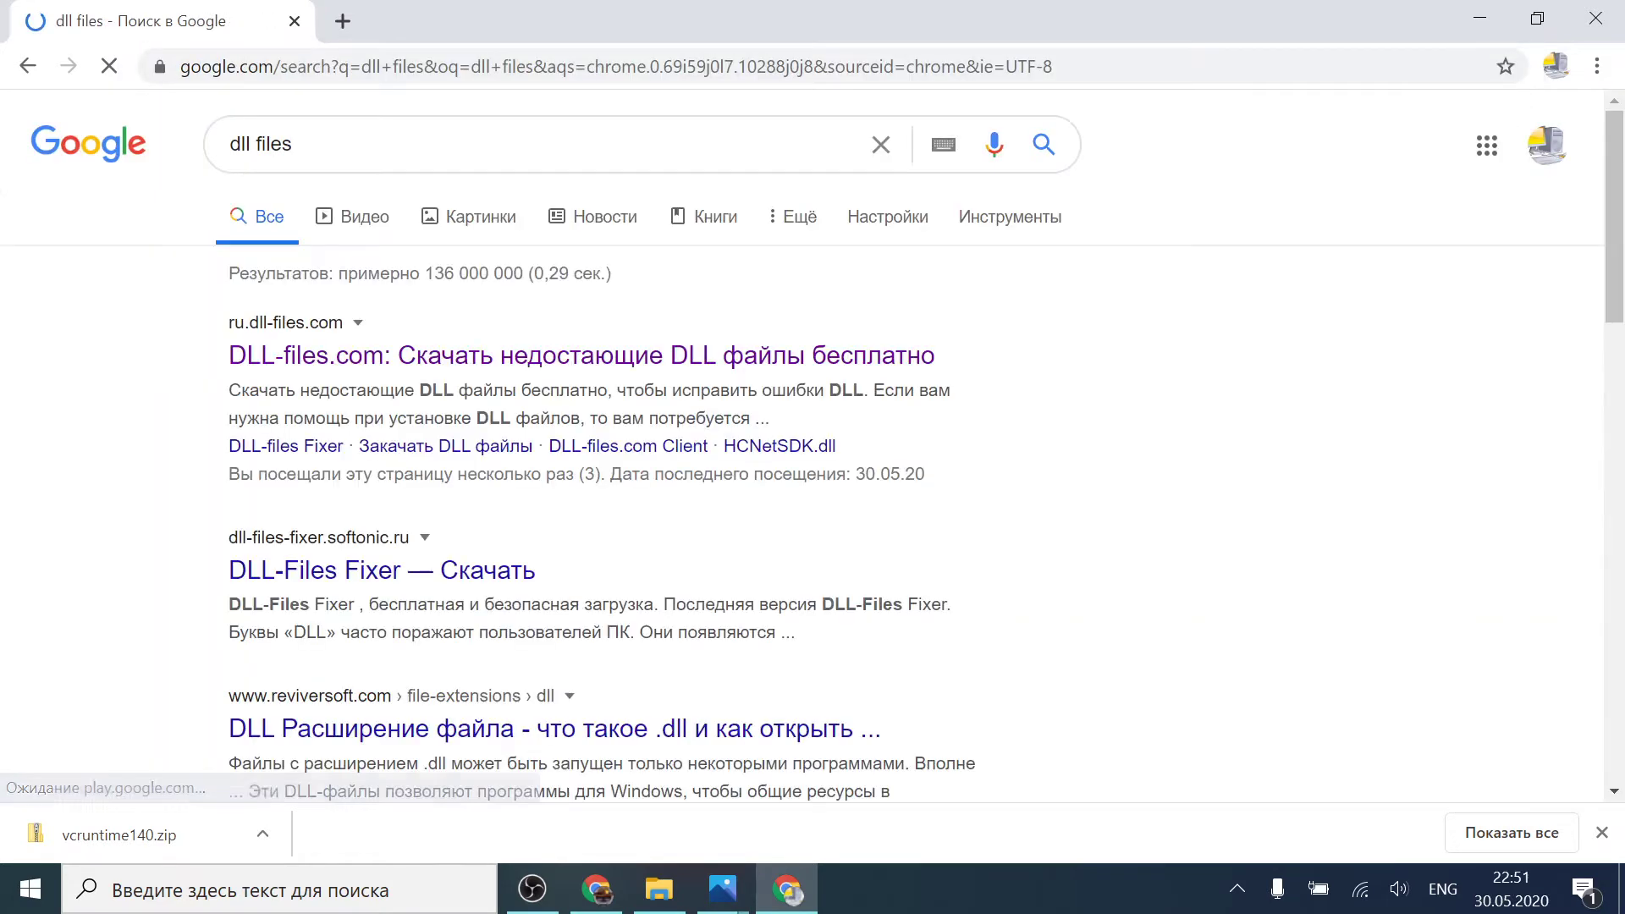
Step: Open the DLL-files.com site (ru.dll-files.com) from the search results
click(292, 144)
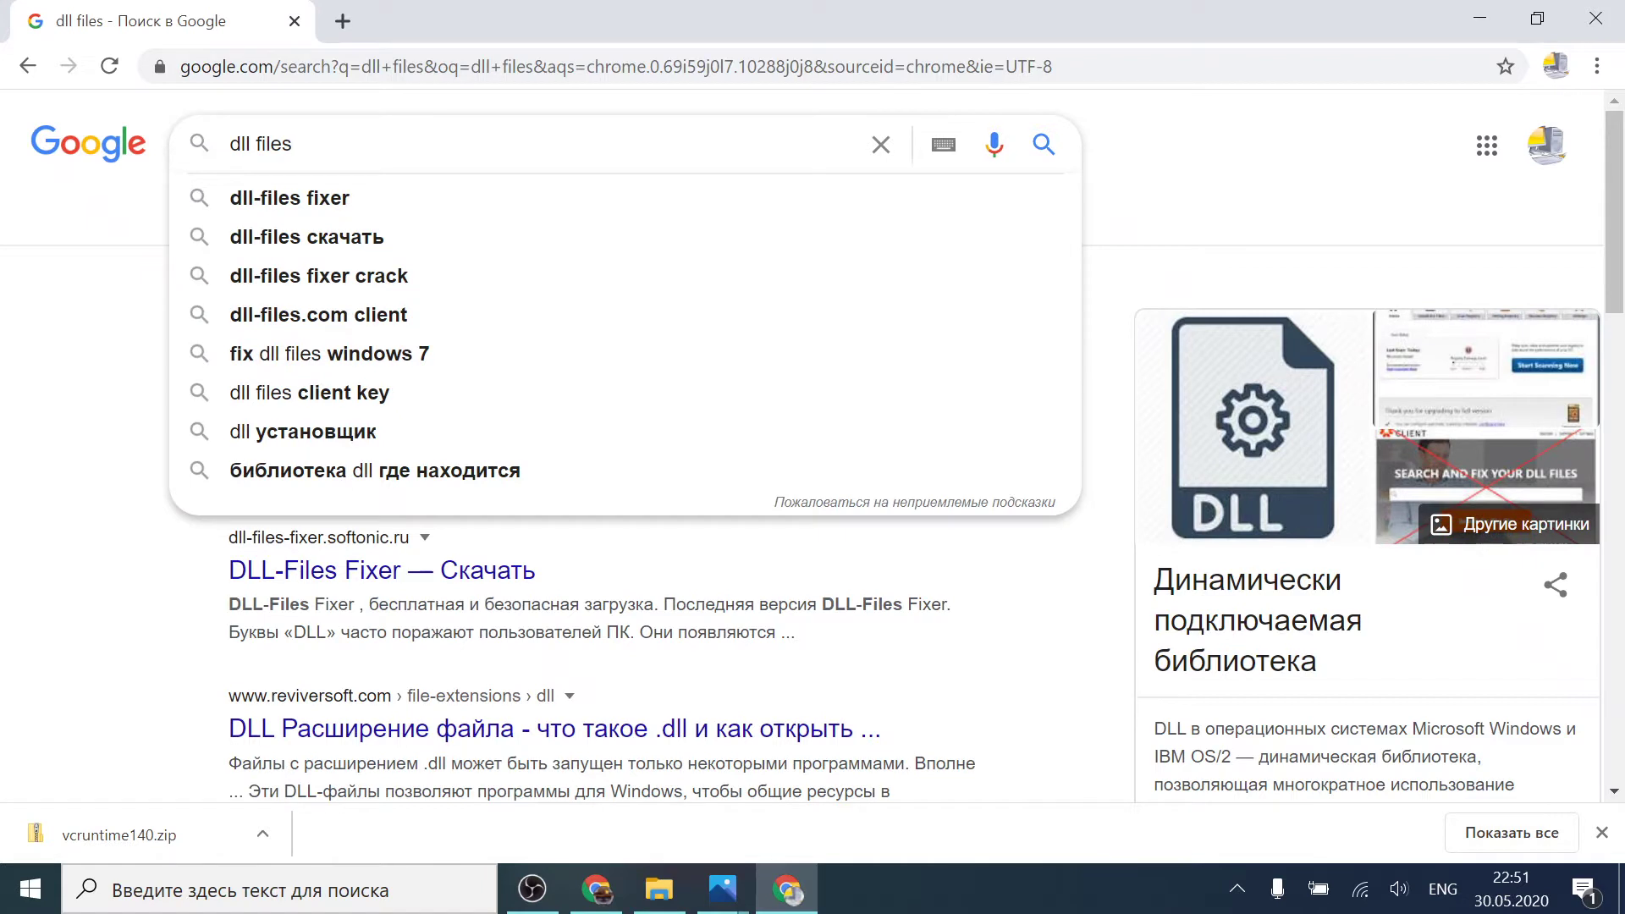
click(95, 318)
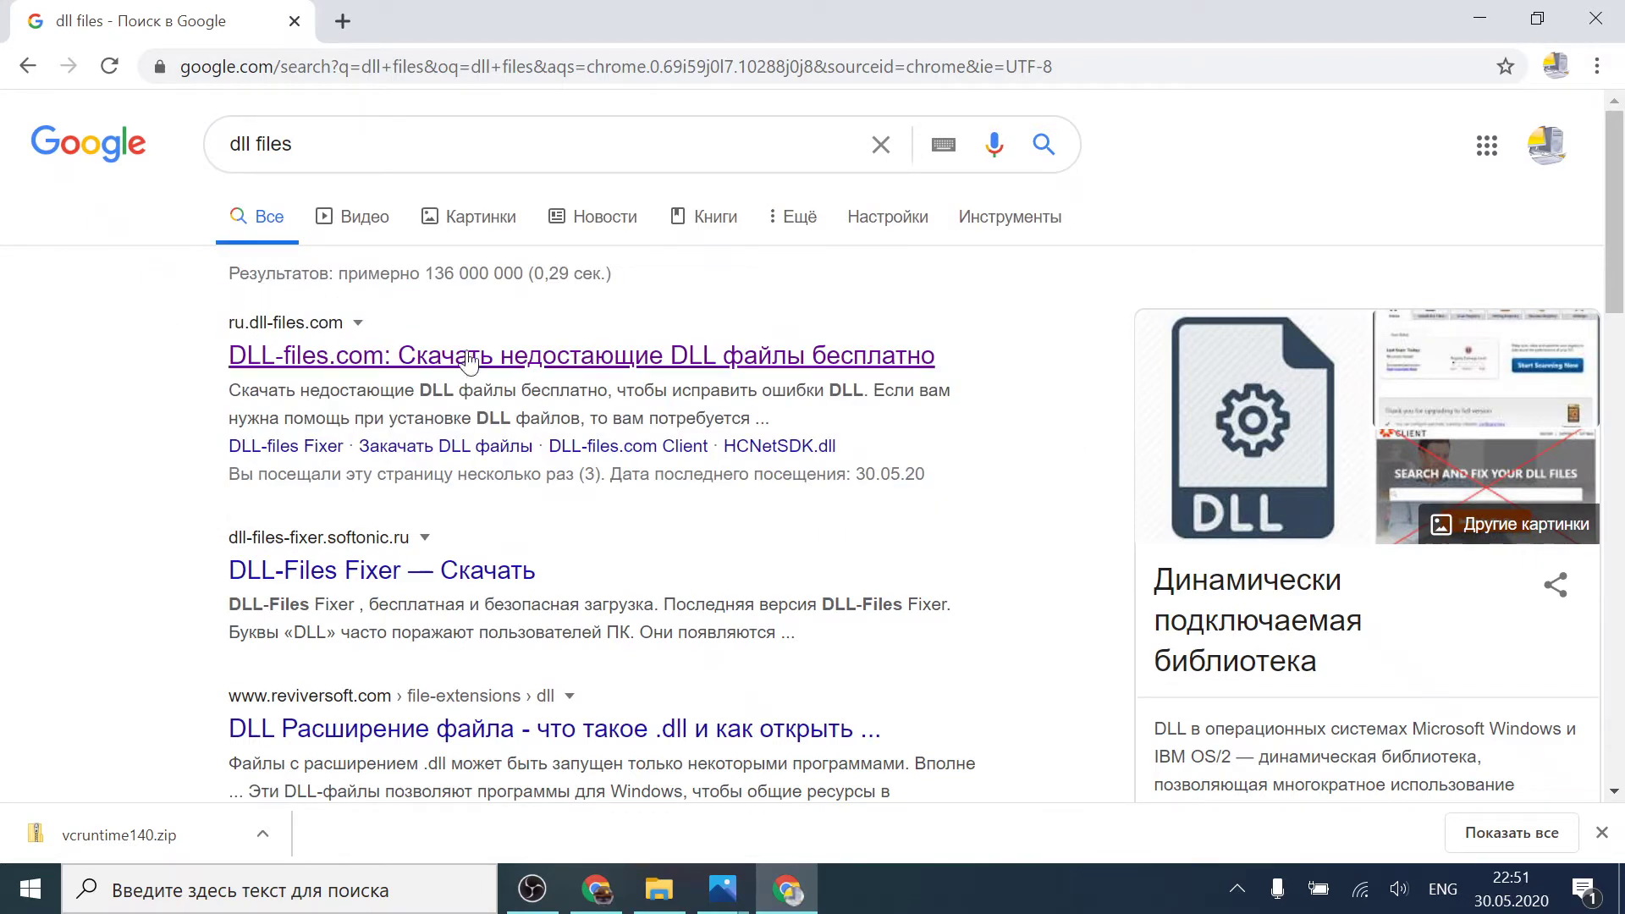
scroll(390, 338, down, 1)
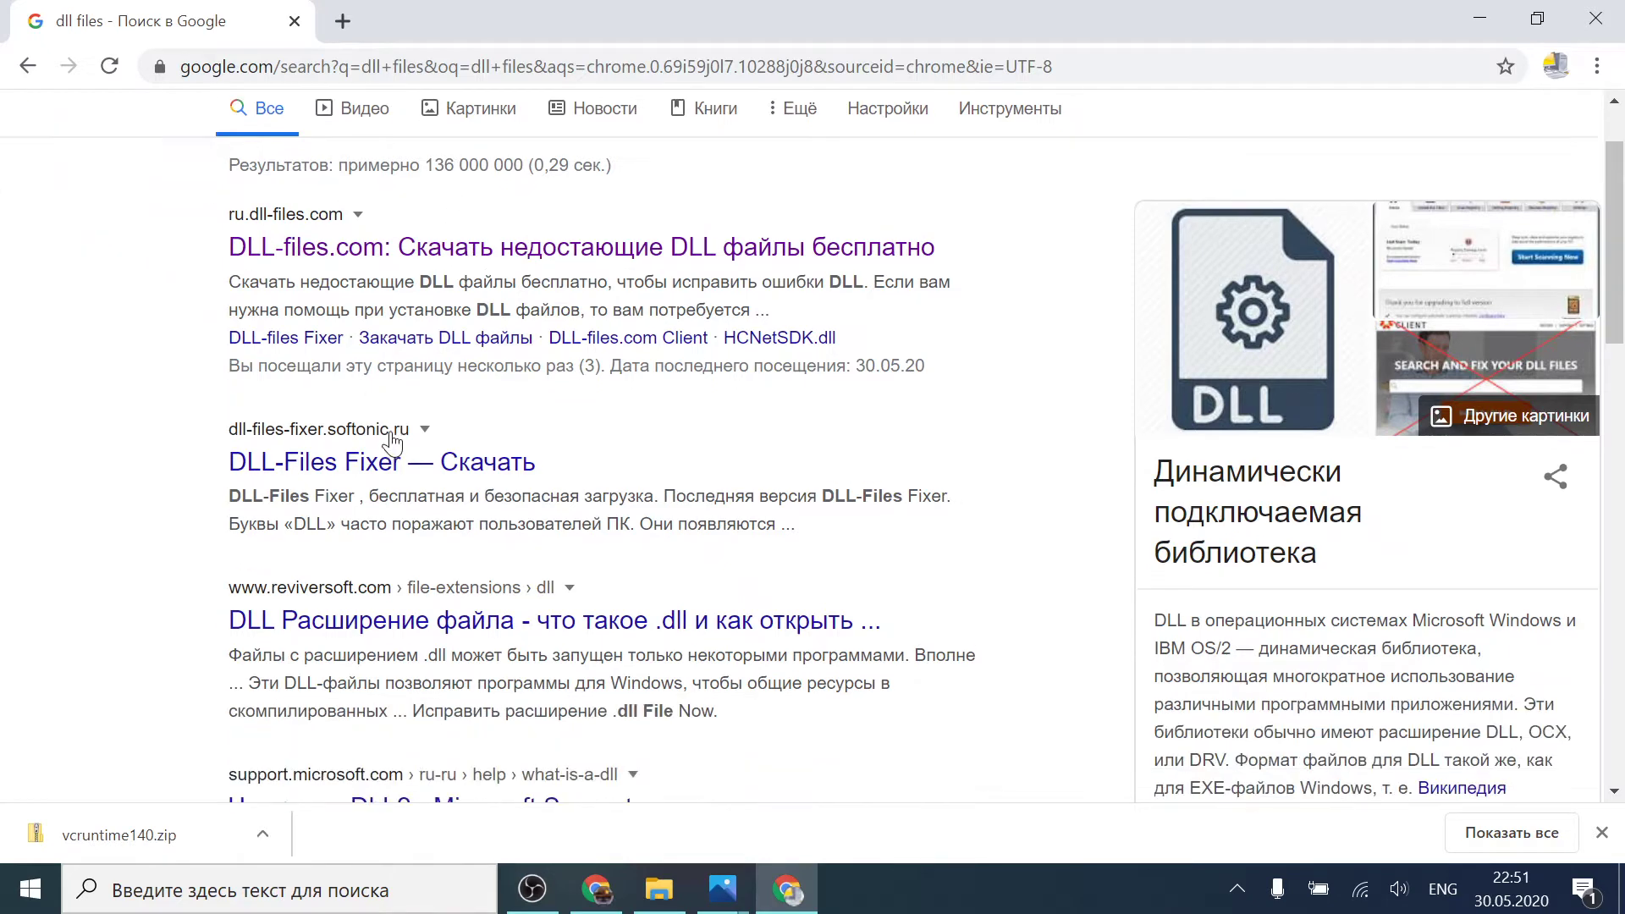
scroll(449, 429, up, 1)
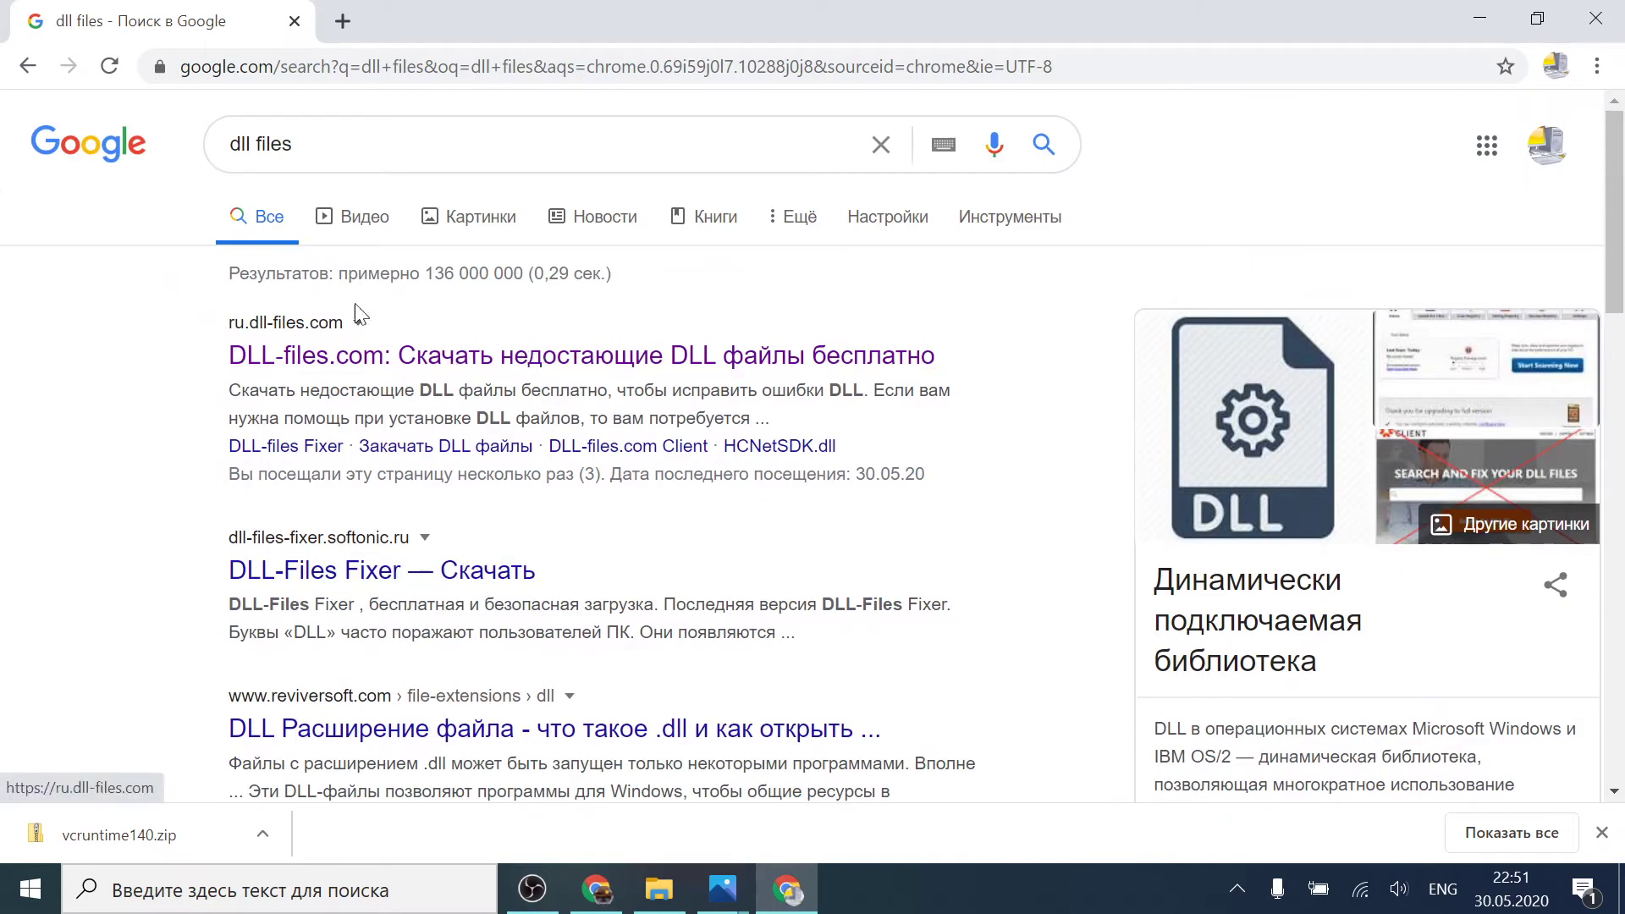
click(355, 362)
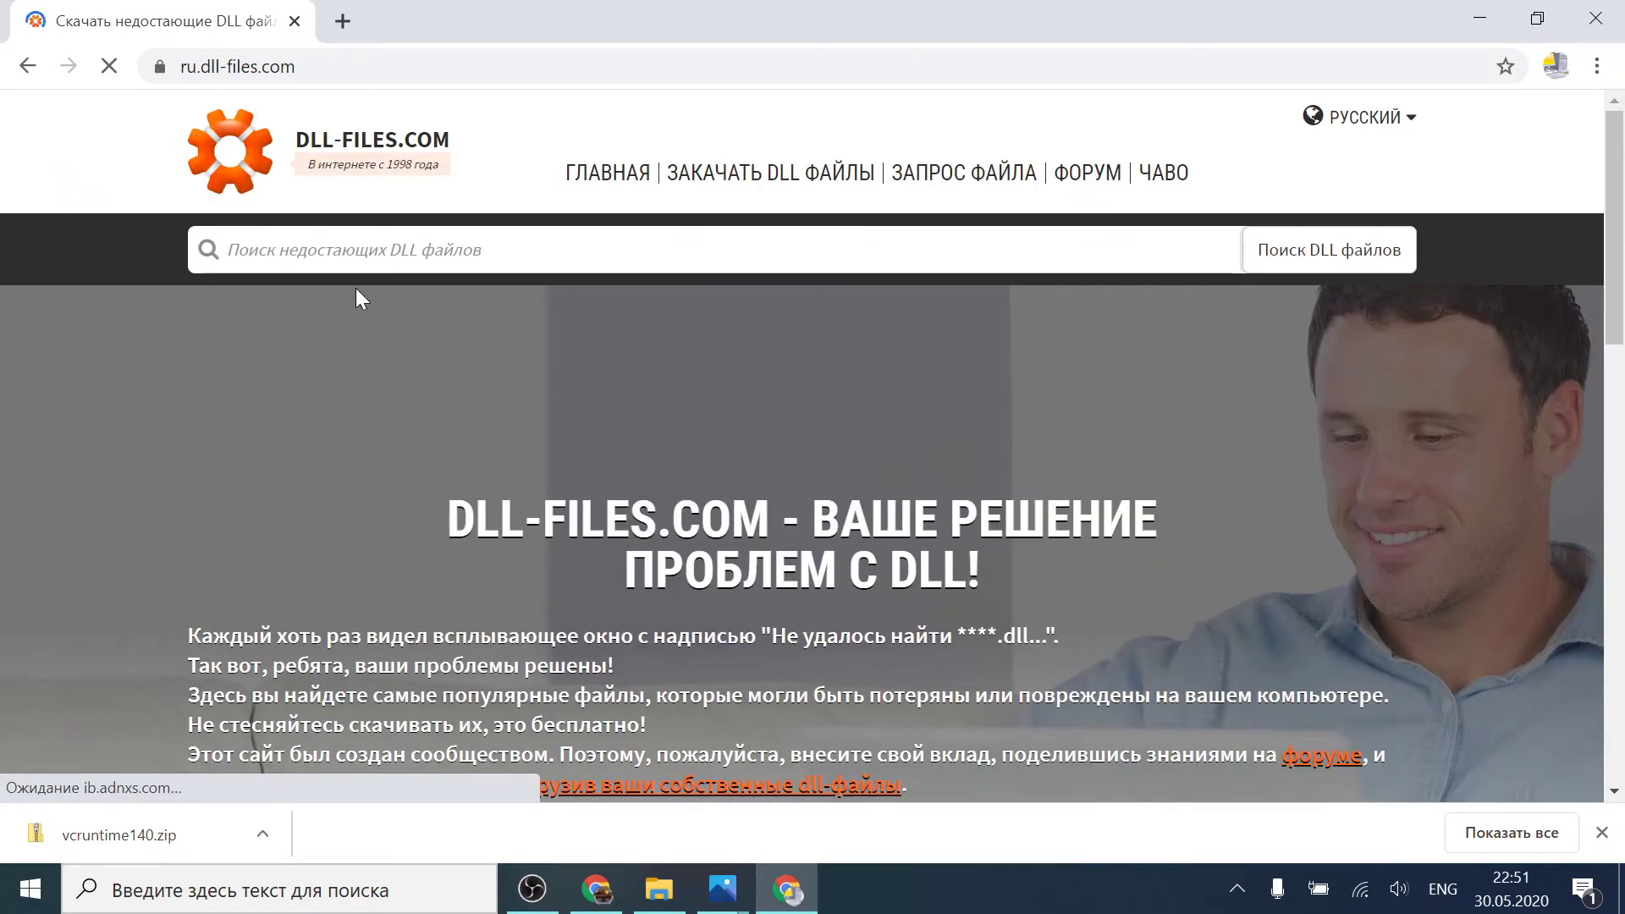
Step: Minimize the browser, open the desktop file "Новый текстовый документ (2)" in Notepad and enlarge its text to 280%
click(1480, 17)
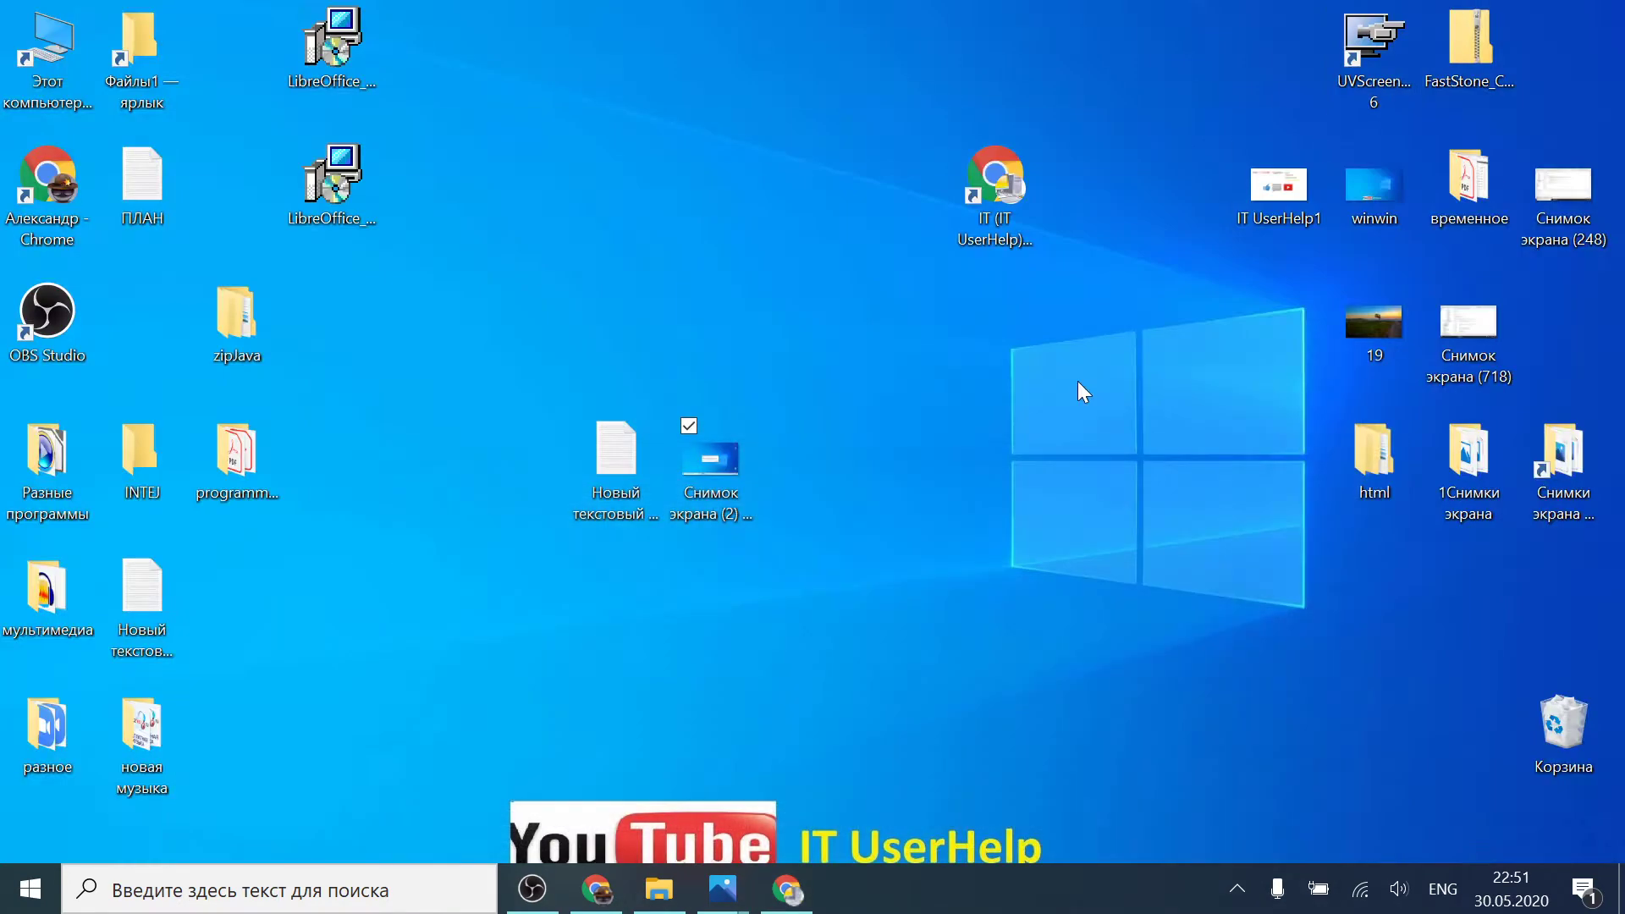
double_click(623, 486)
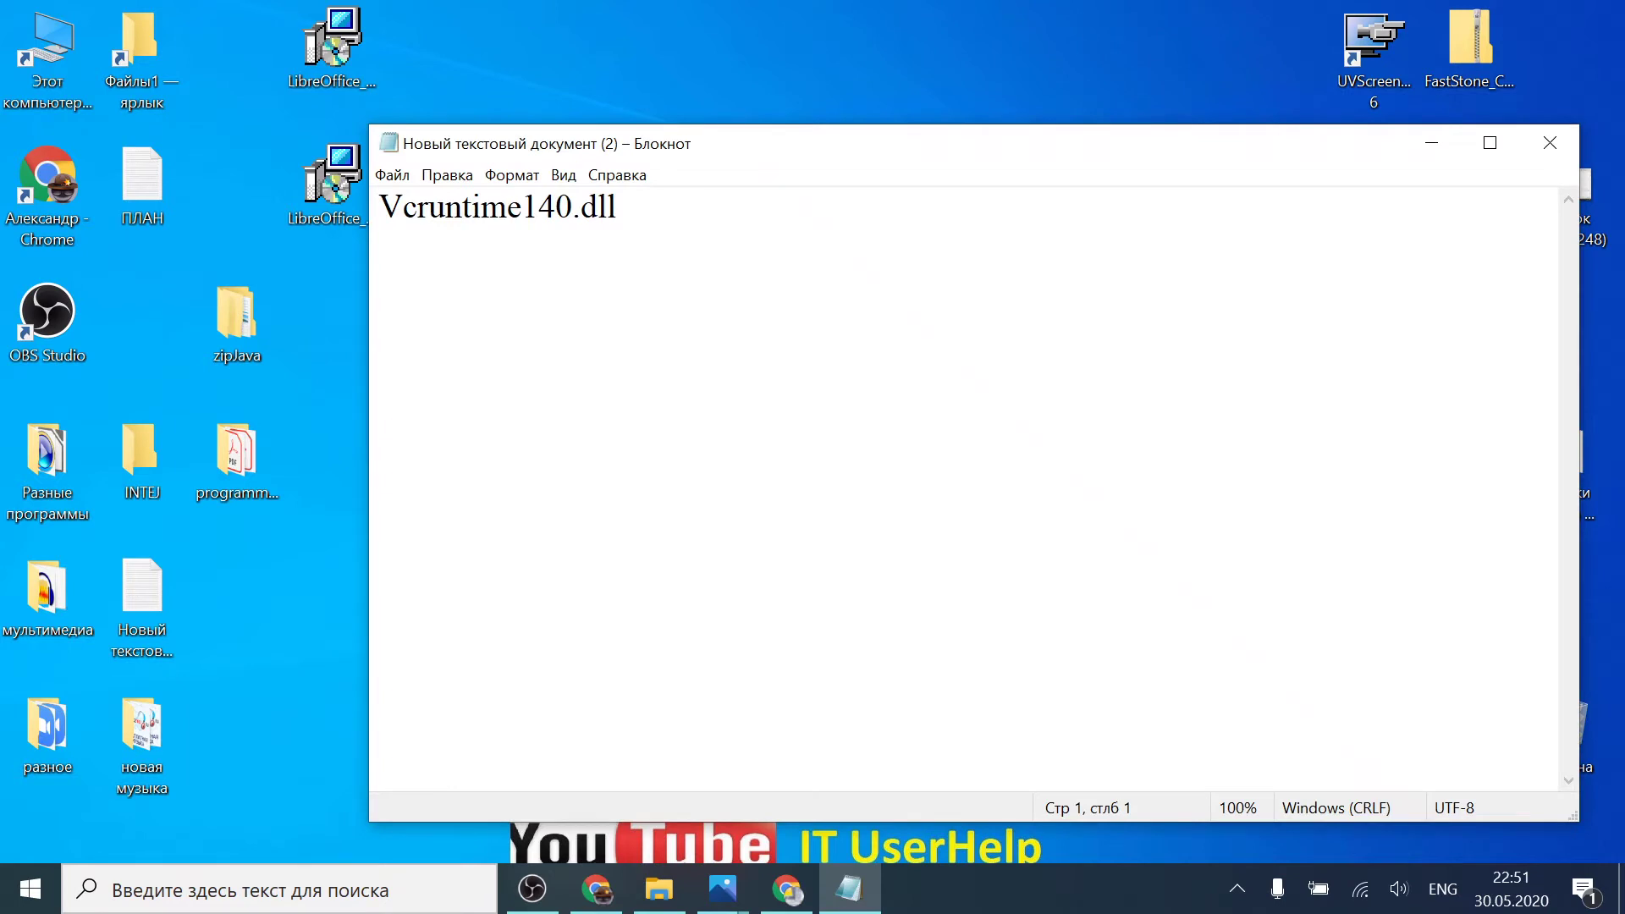
key(ctrl+plus)
key(ctrl+plus)
key(ctrl+plus)
key(ctrl+plus)
key(ctrl+plus)
key(ctrl+plus)
key(ctrl+plus)
key(ctrl+plus)
key(ctrl+plus)
key(ctrl+plus)
key(ctrl+plus)
key(ctrl+plus)
key(ctrl+plus)
key(ctrl+plus)
key(ctrl+plus)
key(ctrl+plus)
key(ctrl+plus)
key(ctrl+plus)
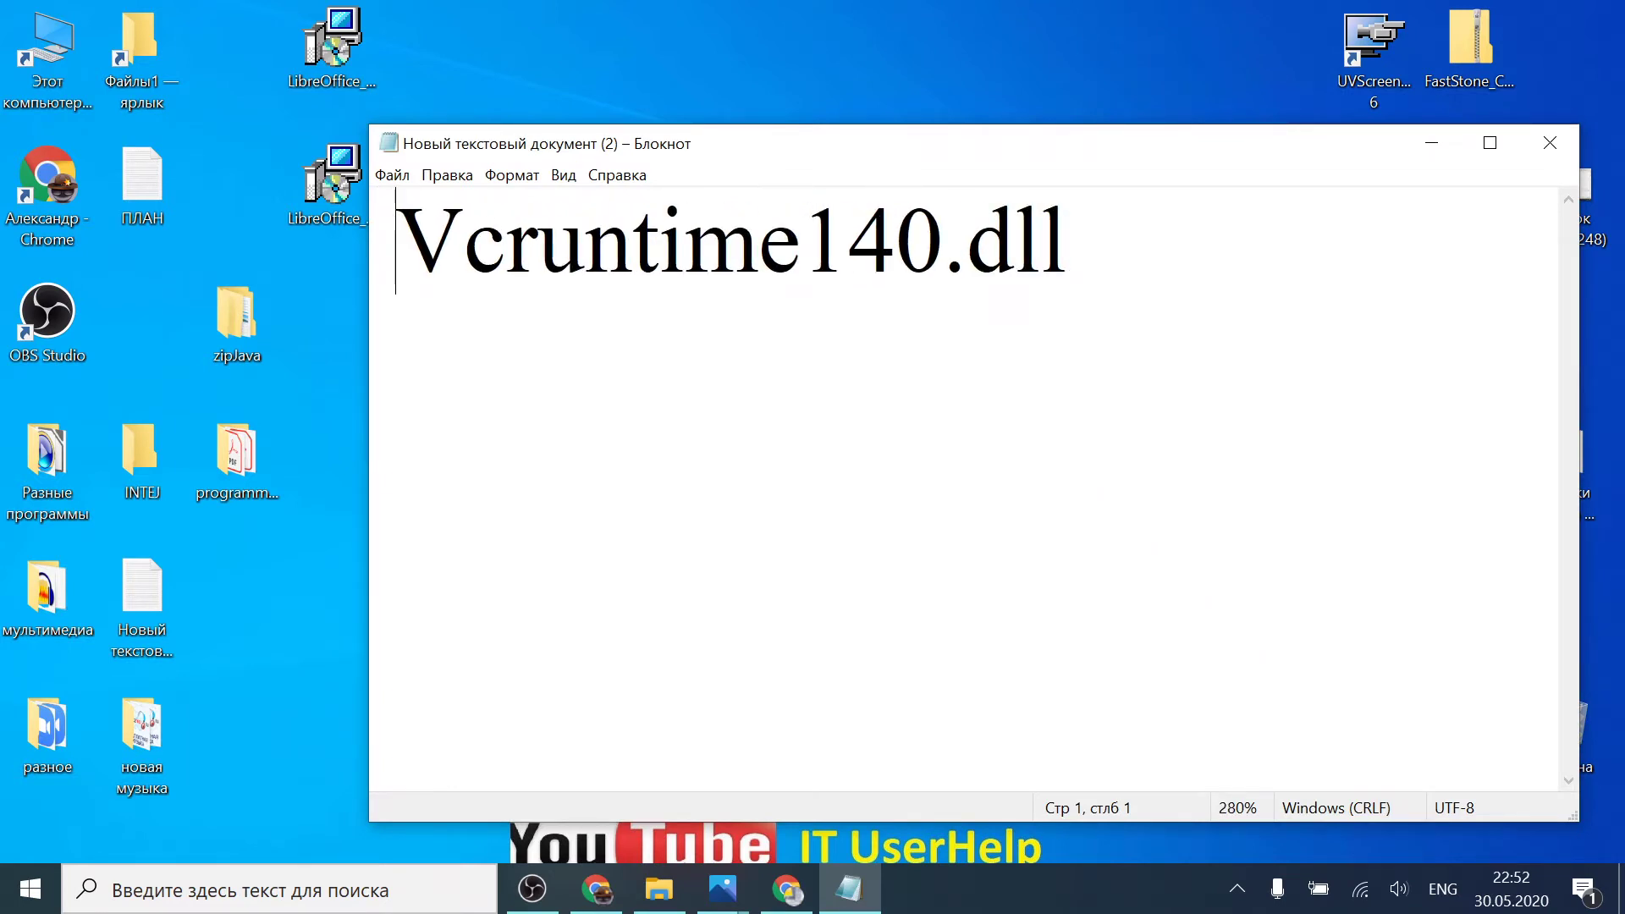
Step: Copy the file name Vcruntime140.dll from the text document
key(End)
key(shift+Left)
key(shift+Left)
key(shift+Left)
key(shift+Left)
key(shift+Left)
key(shift+Left)
key(shift+Left)
key(shift+Left)
key(shift+Left)
key(shift+Left)
key(shift+Left)
key(shift+Left)
key(shift+Left)
key(shift+Left)
key(shift+Left)
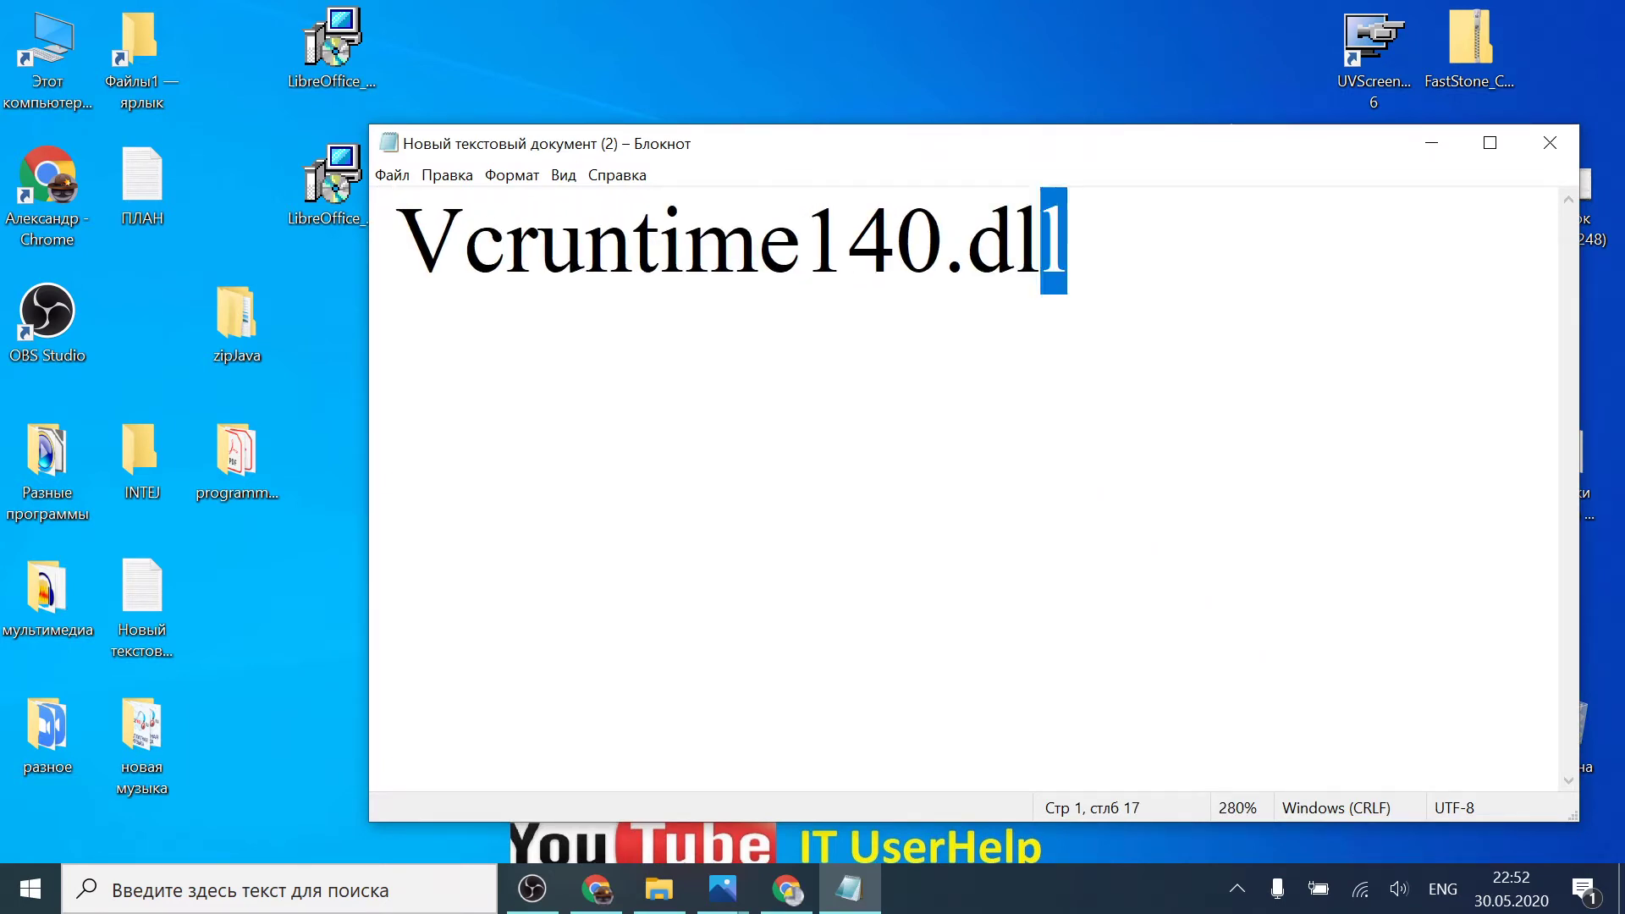
key(shift+Left)
key(ctrl+c)
right_click(495, 249)
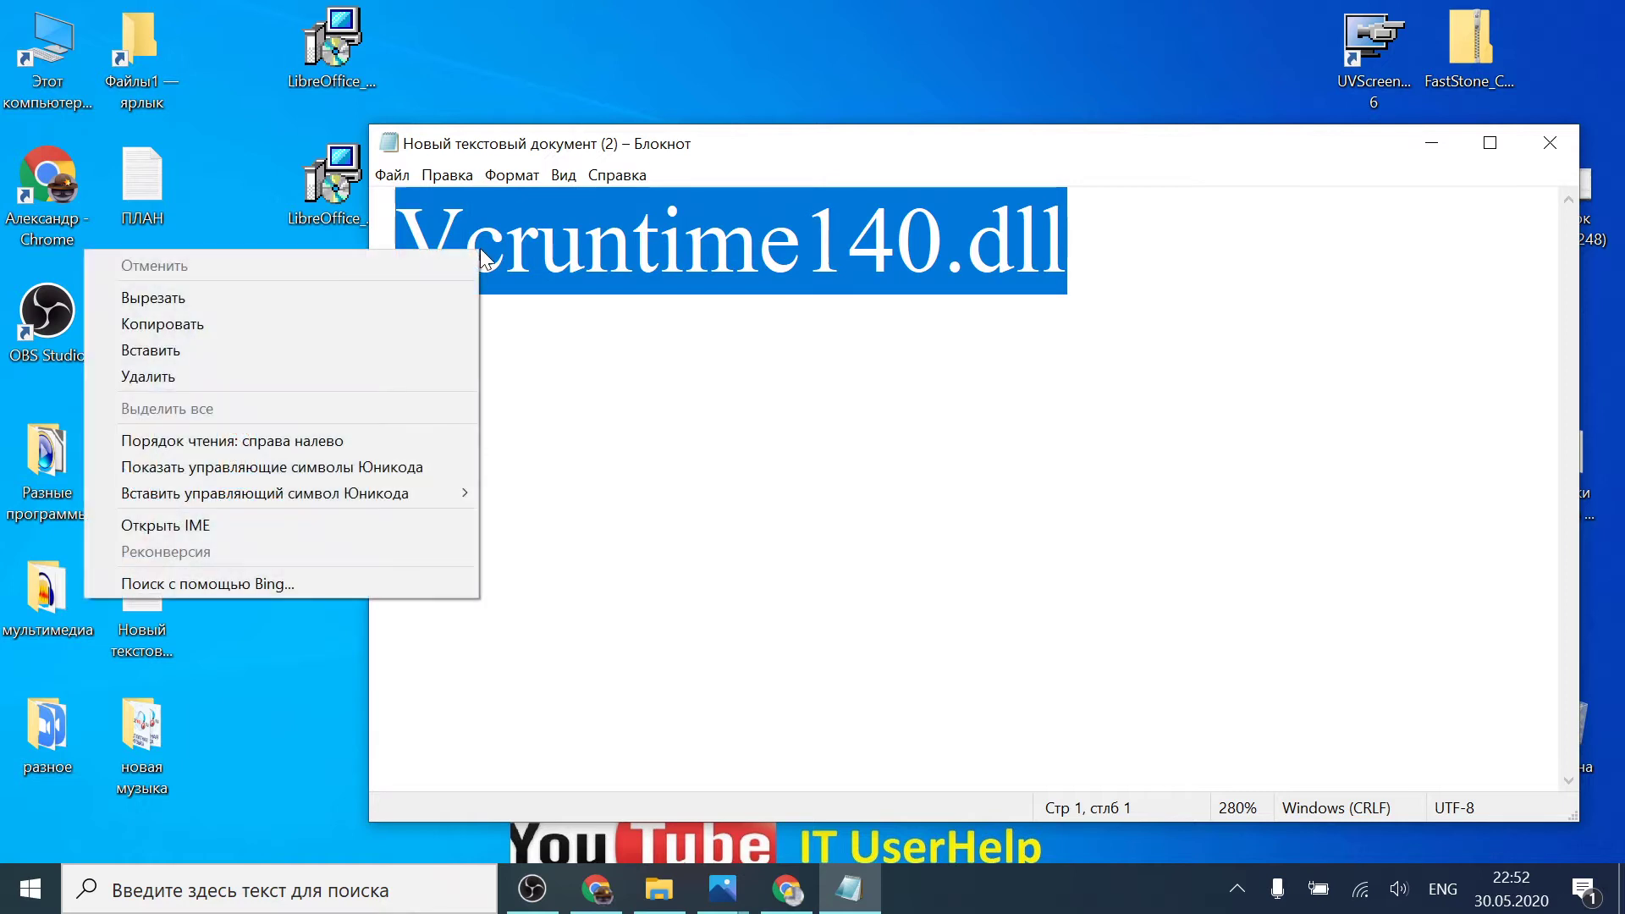
click(231, 321)
click(1040, 246)
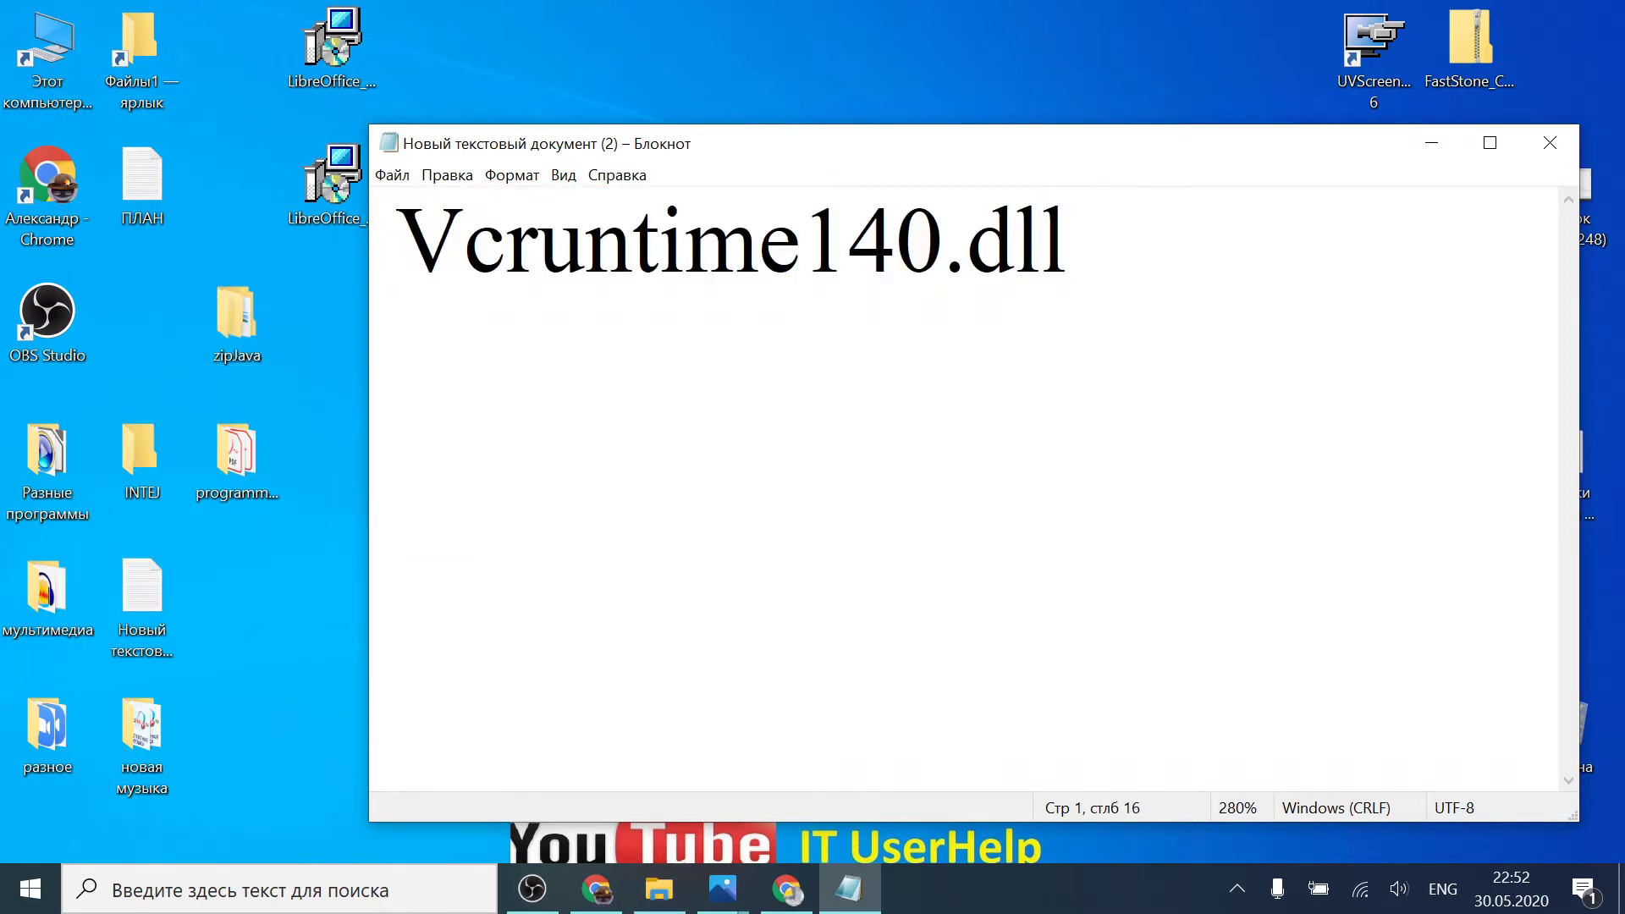
Step: Switch back to Chrome and search the DLL-files site for the copied name Vcruntime140.dll
click(788, 889)
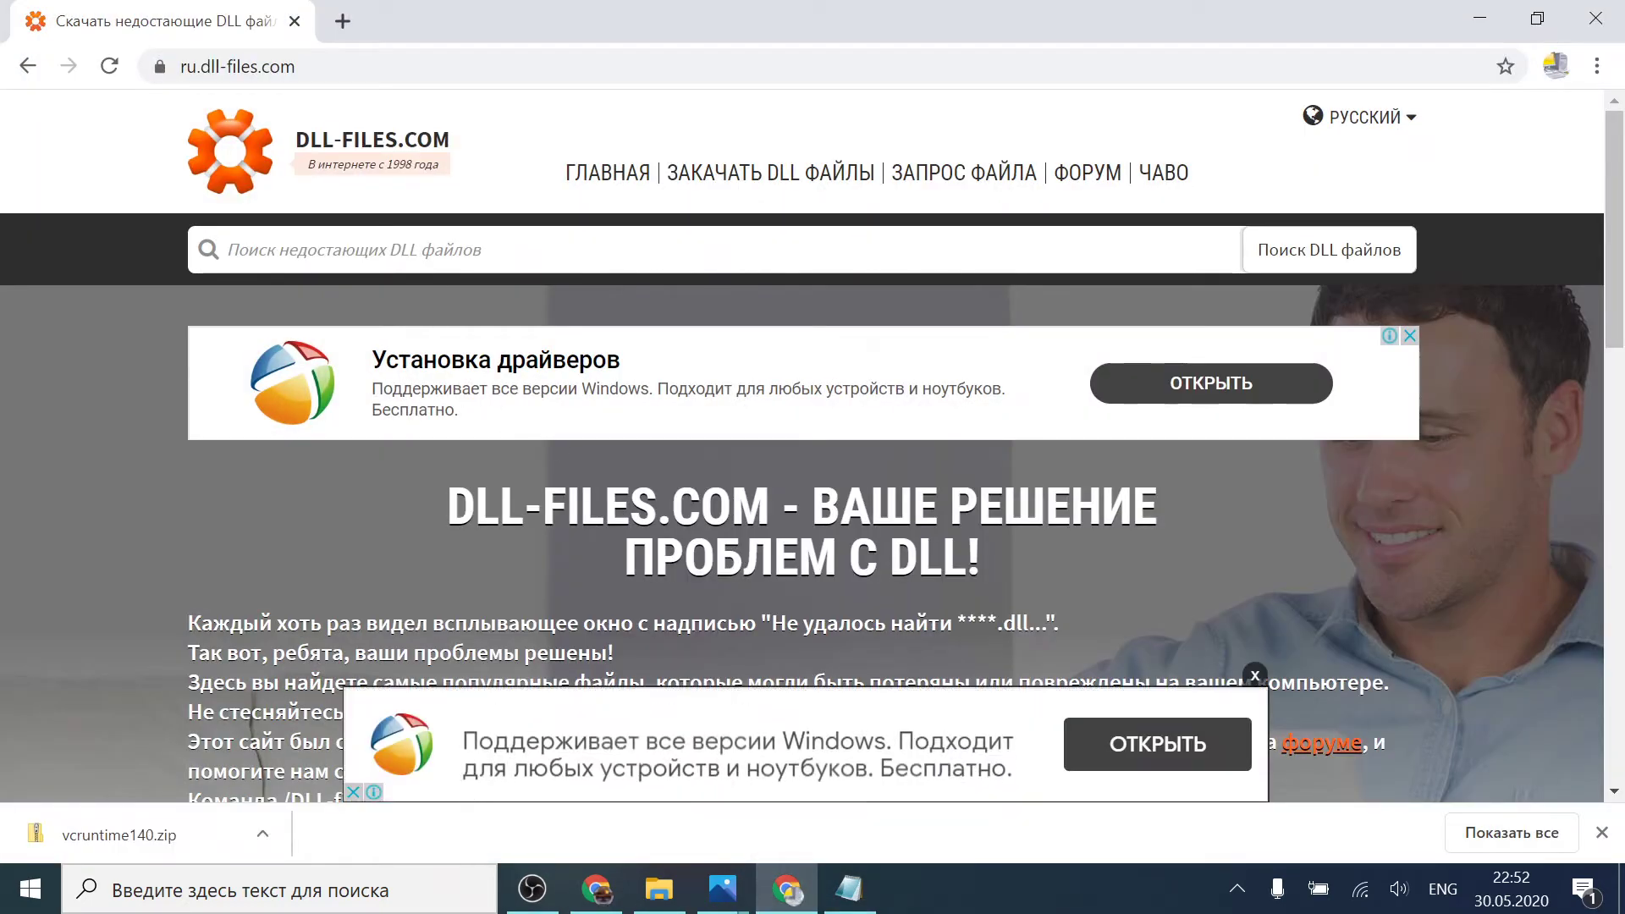
click(452, 252)
right_click(453, 252)
click(495, 453)
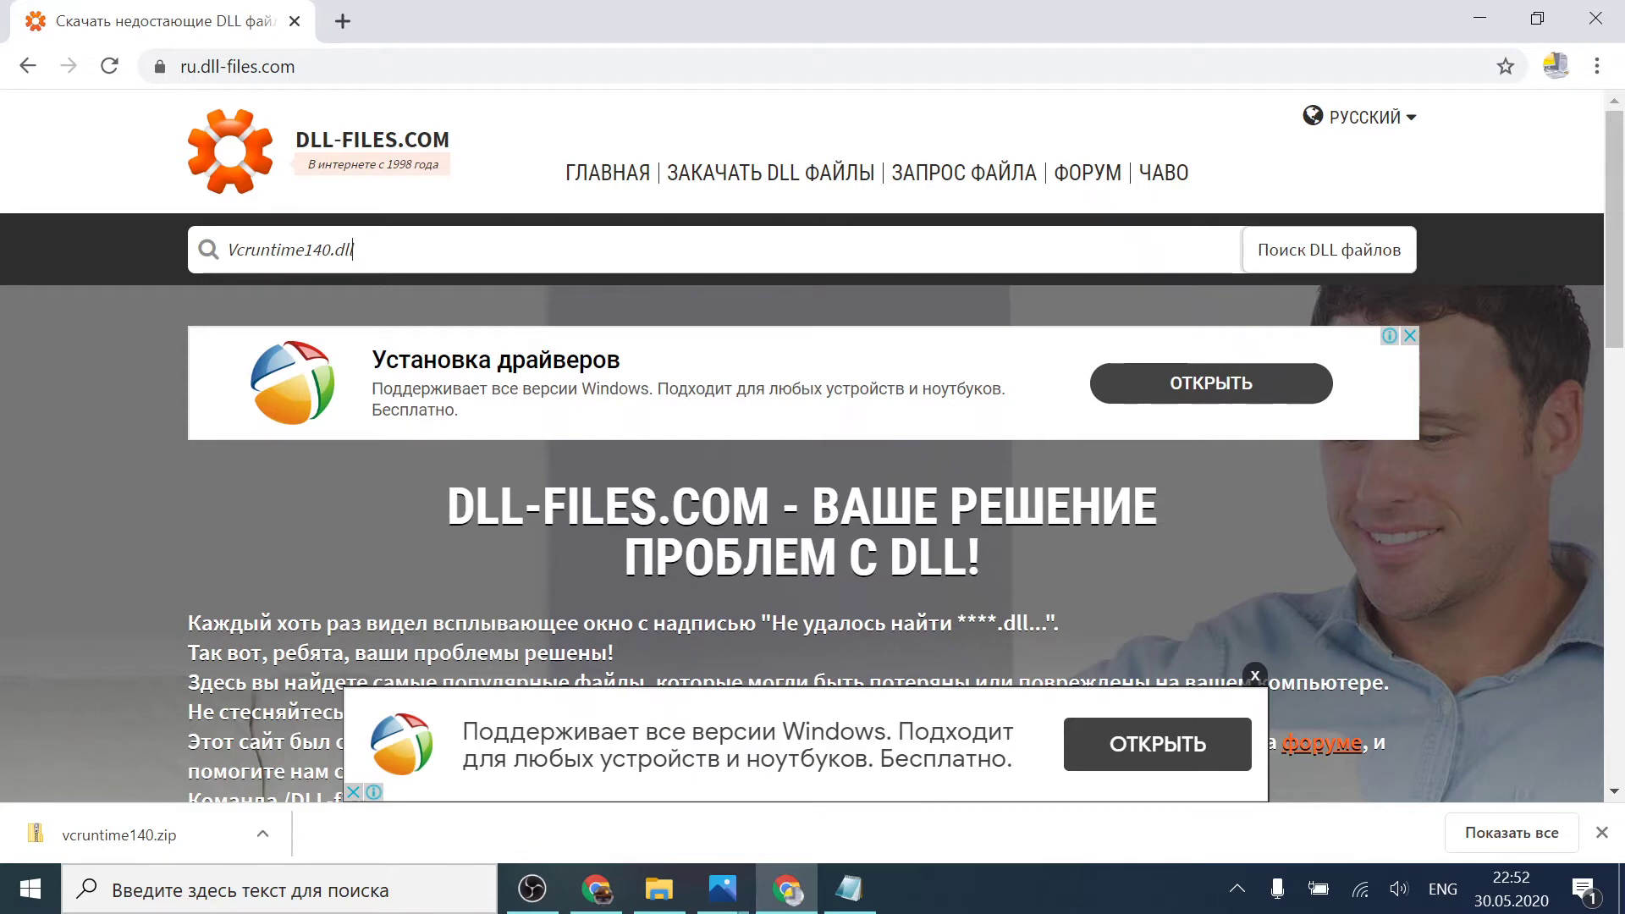
click(1353, 264)
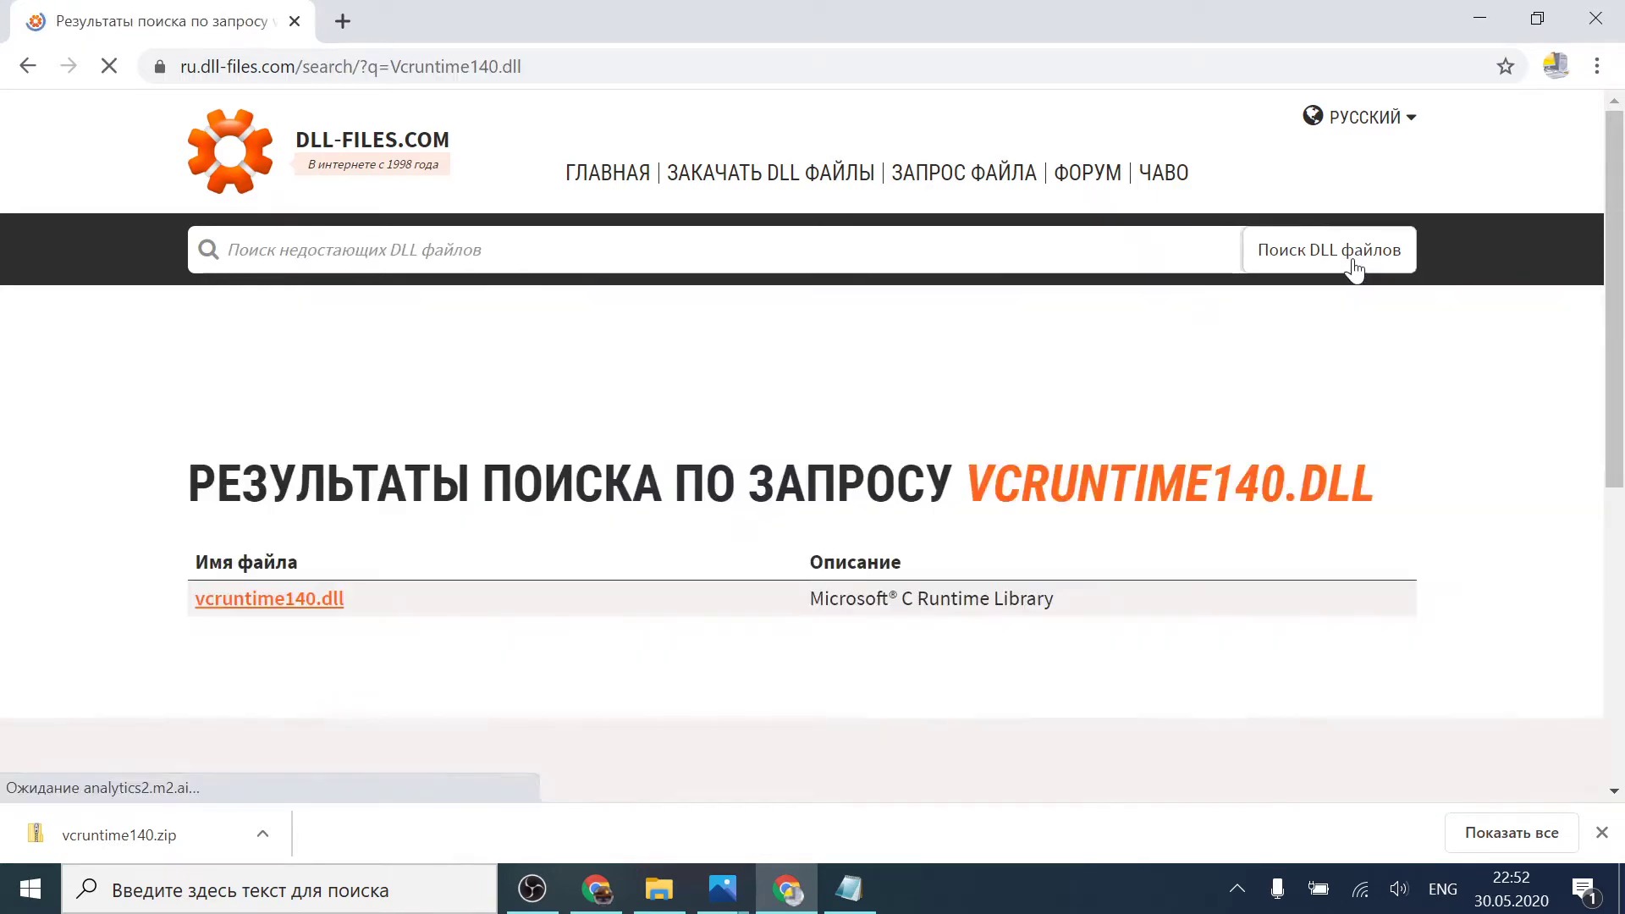
Step: Close the downloads bar, open the vcruntime140.dll result page and dismiss the translation popup
click(1602, 832)
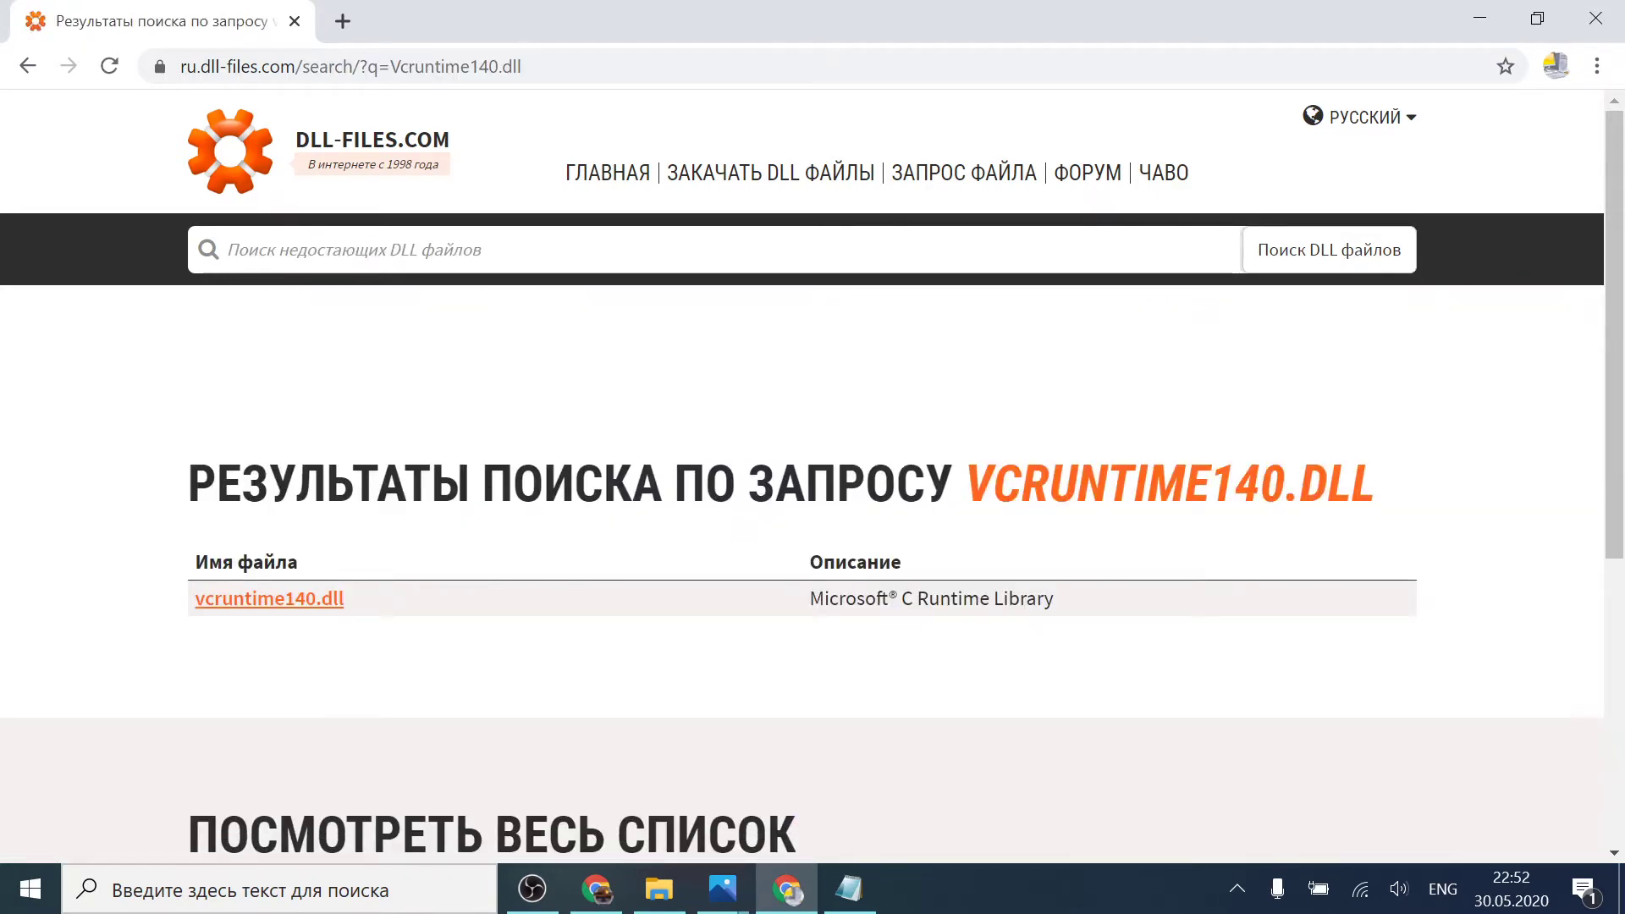
scroll(362, 508, down, 2)
scroll(362, 508, up, 2)
click(270, 603)
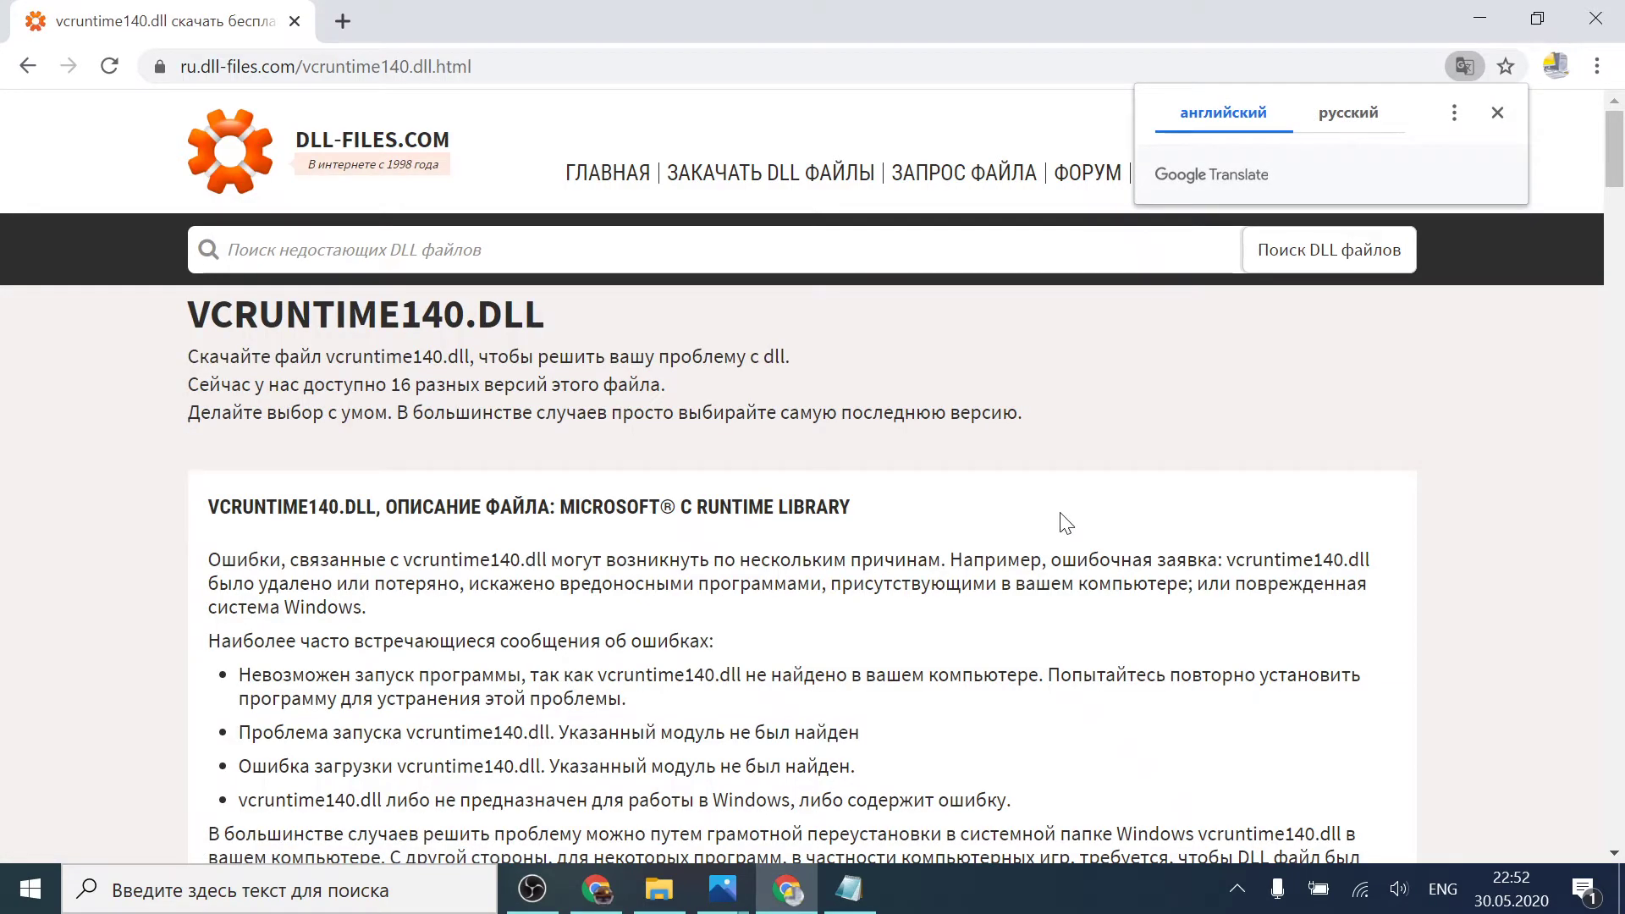
click(1498, 112)
Step: Examine the available vcruntime140.dll versions and compare their 32-bit and 64-bit architectures
scroll(813, 474, down, 10)
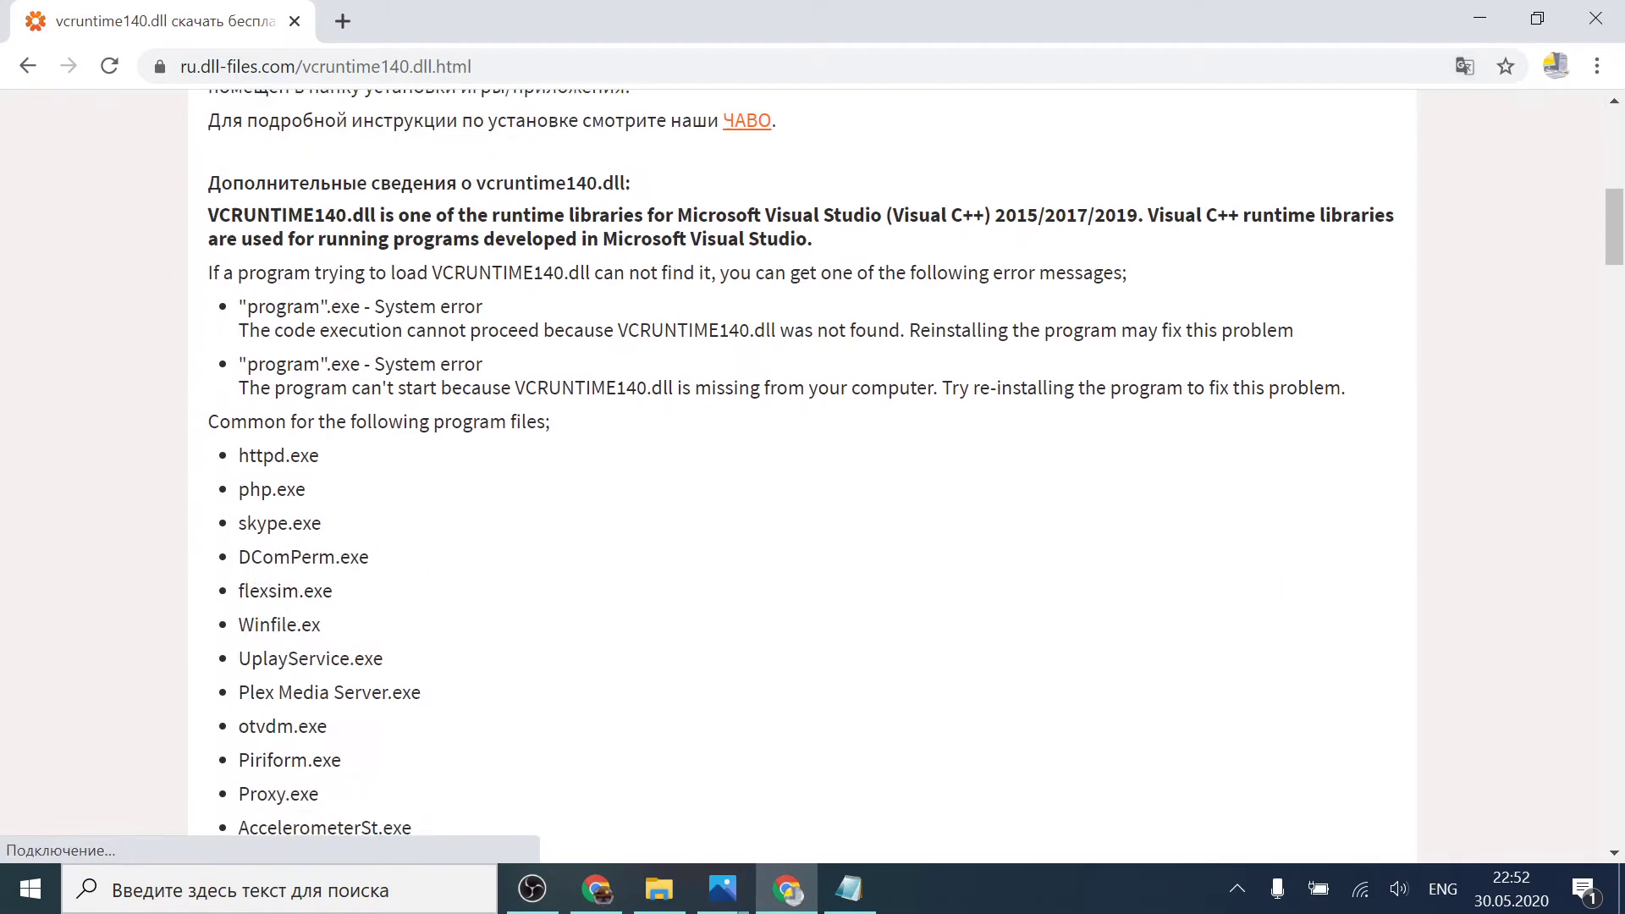
scroll(546, 416, down, 20)
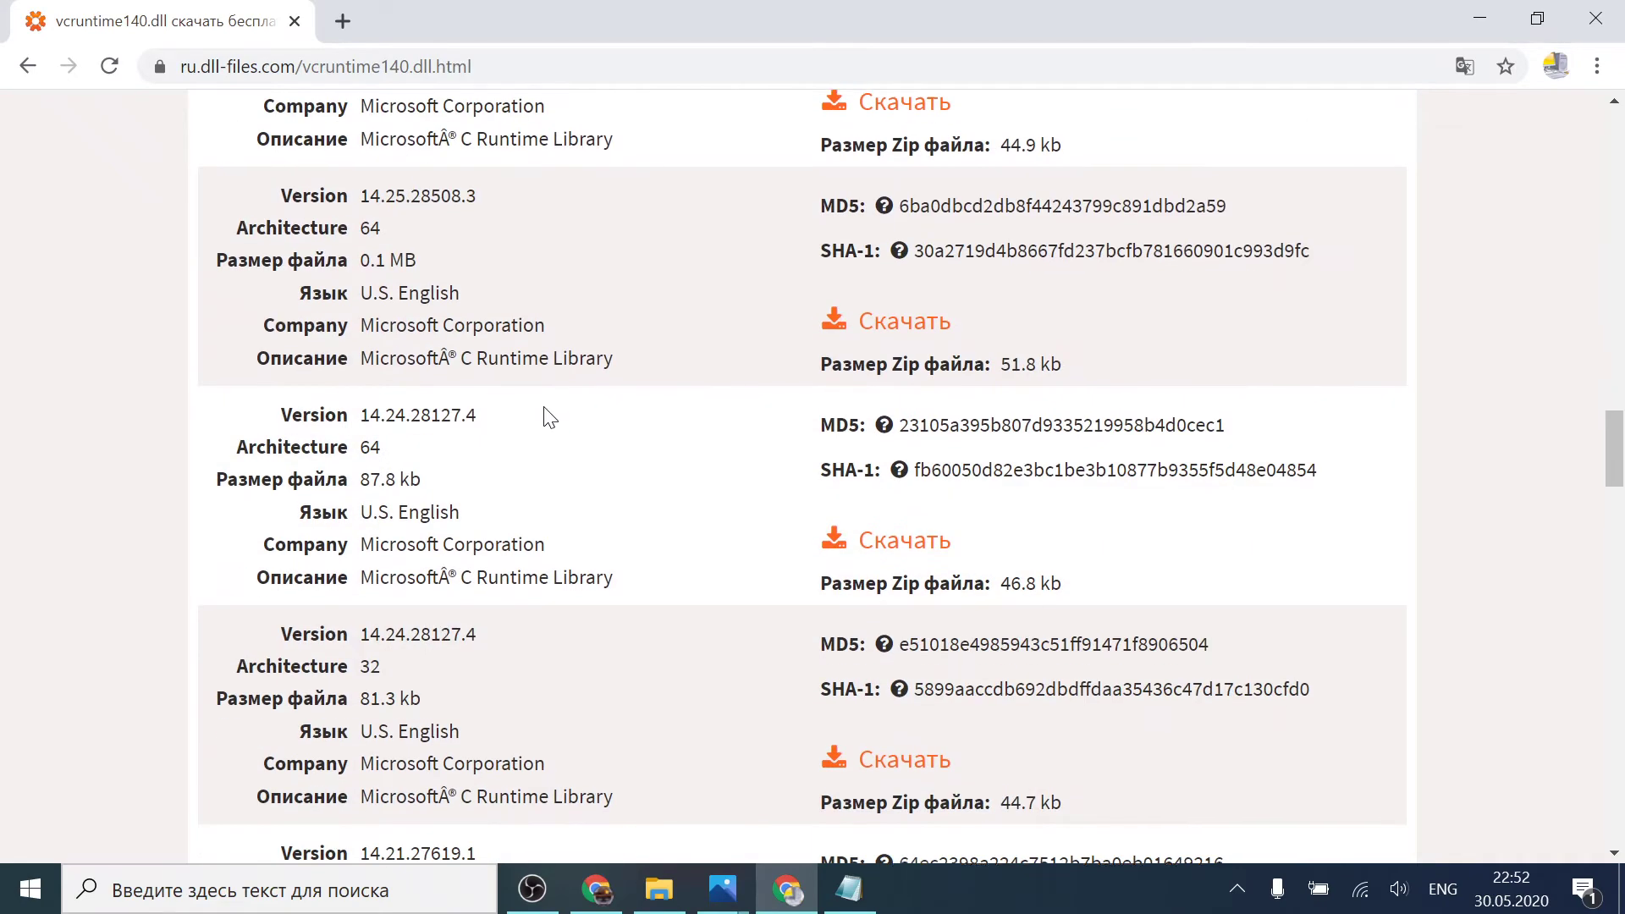
scroll(546, 417, up, 3)
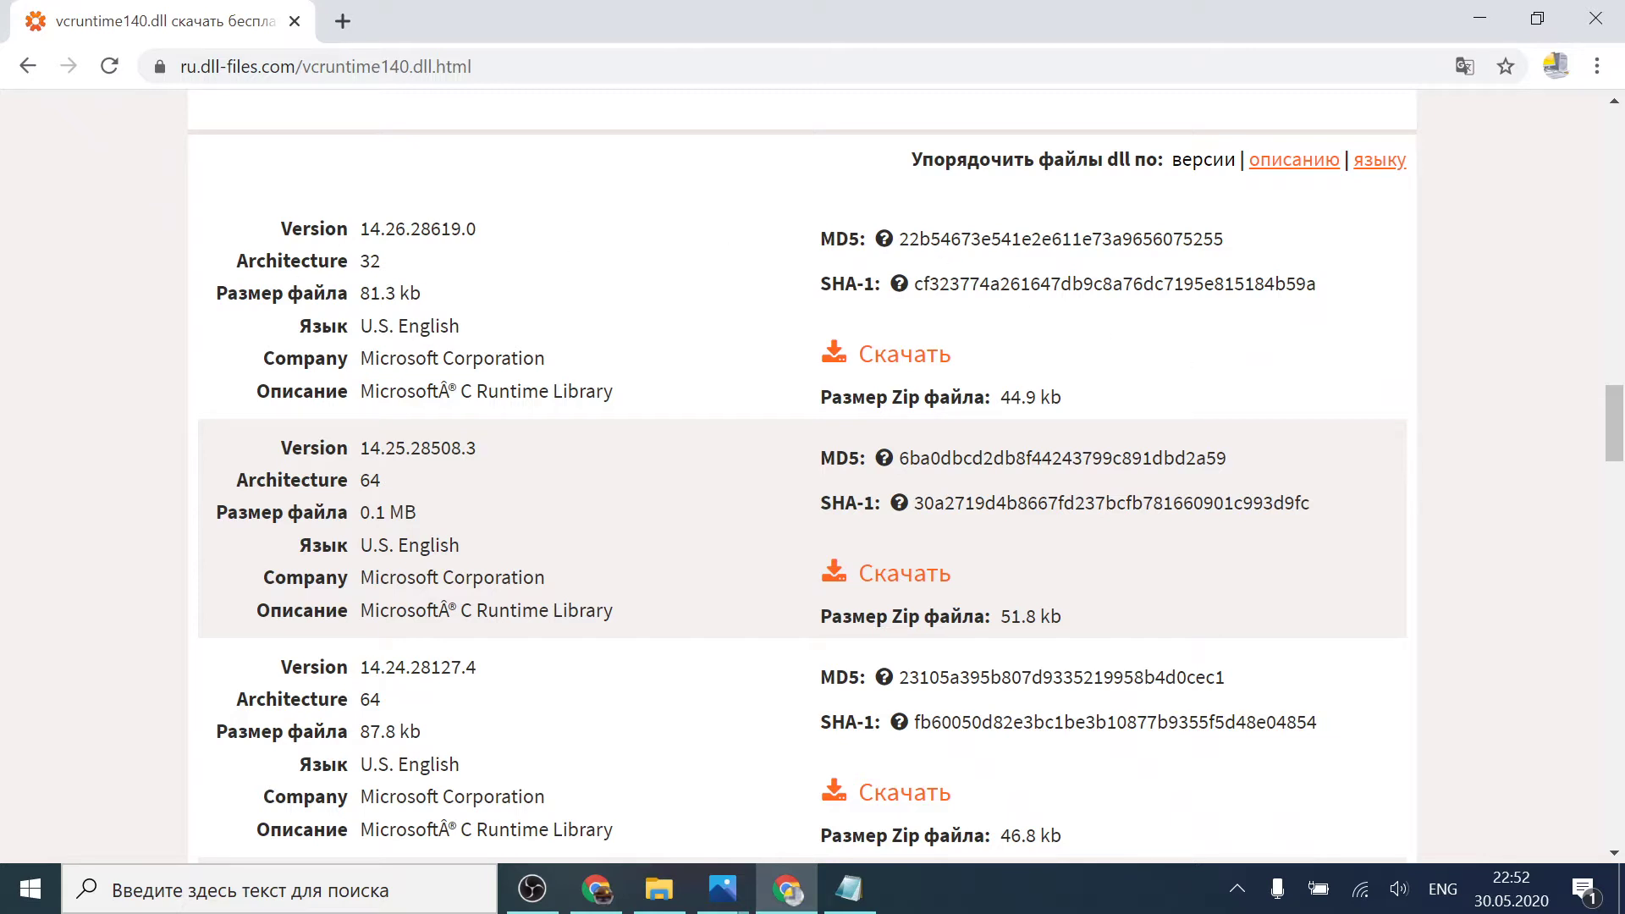
drag(226, 264, 390, 264)
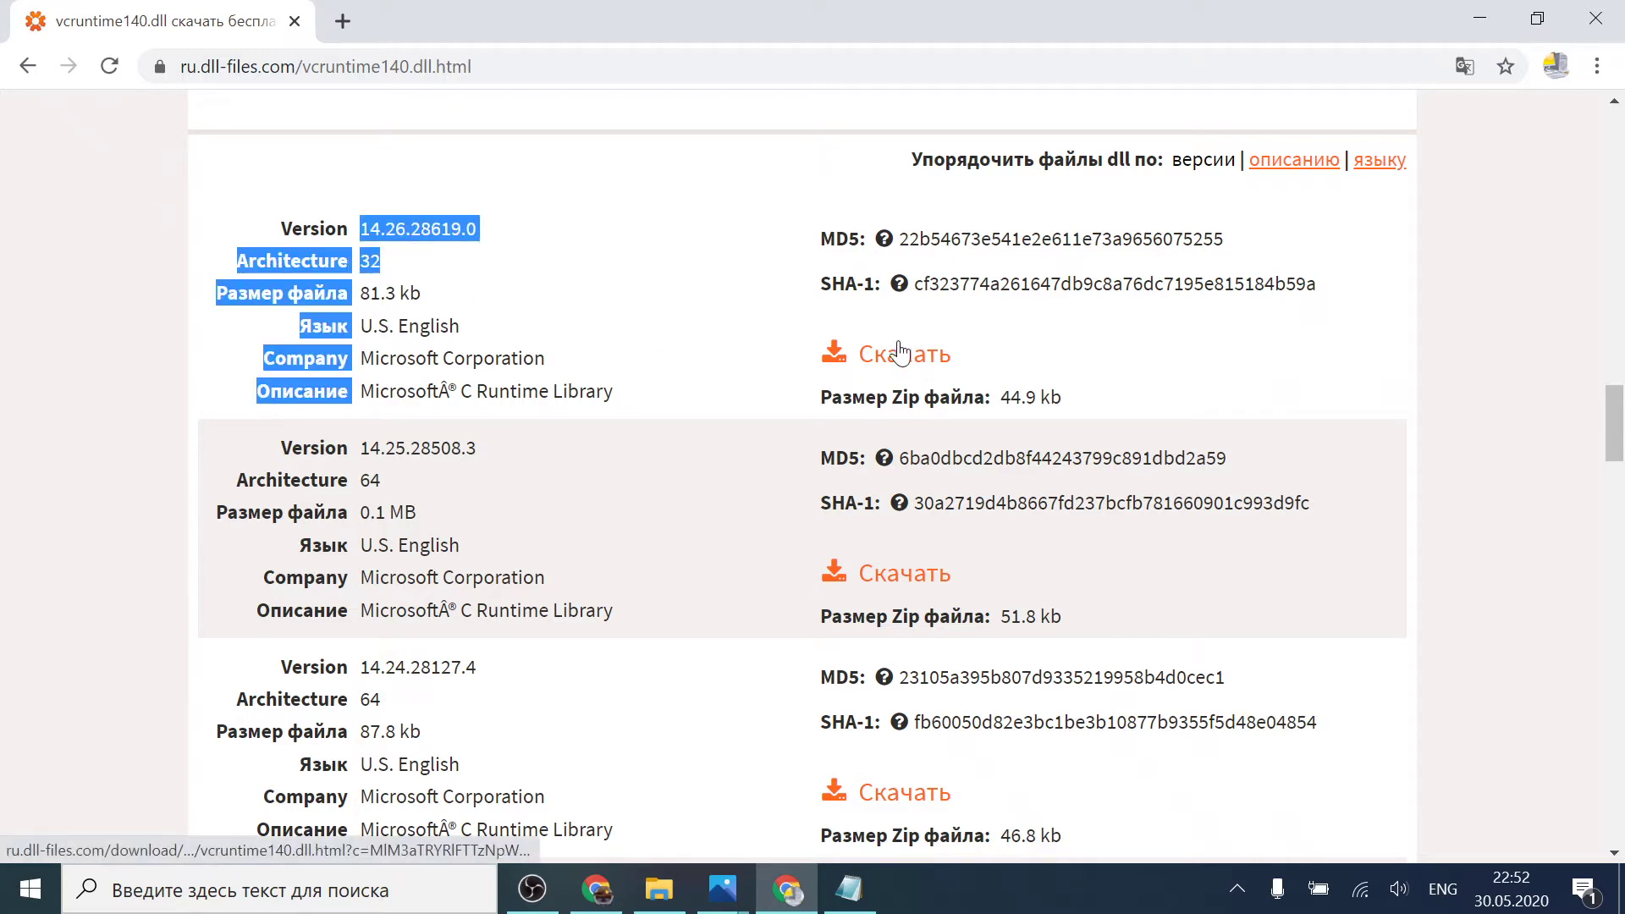
scroll(547, 300, down, 3)
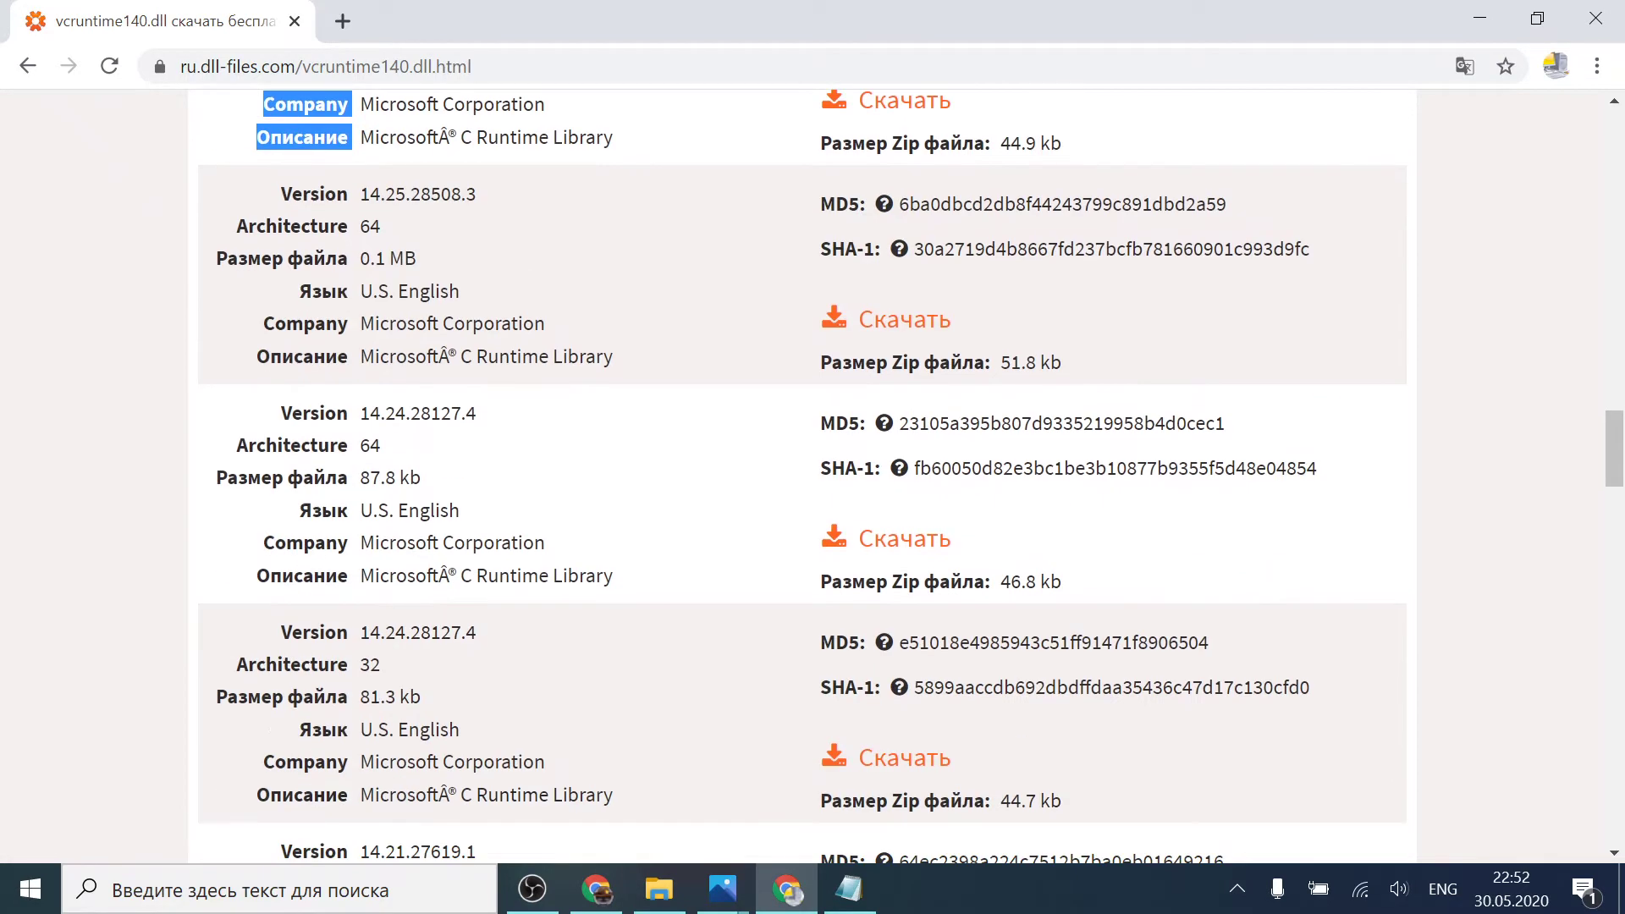
scroll(812, 474, up, 3)
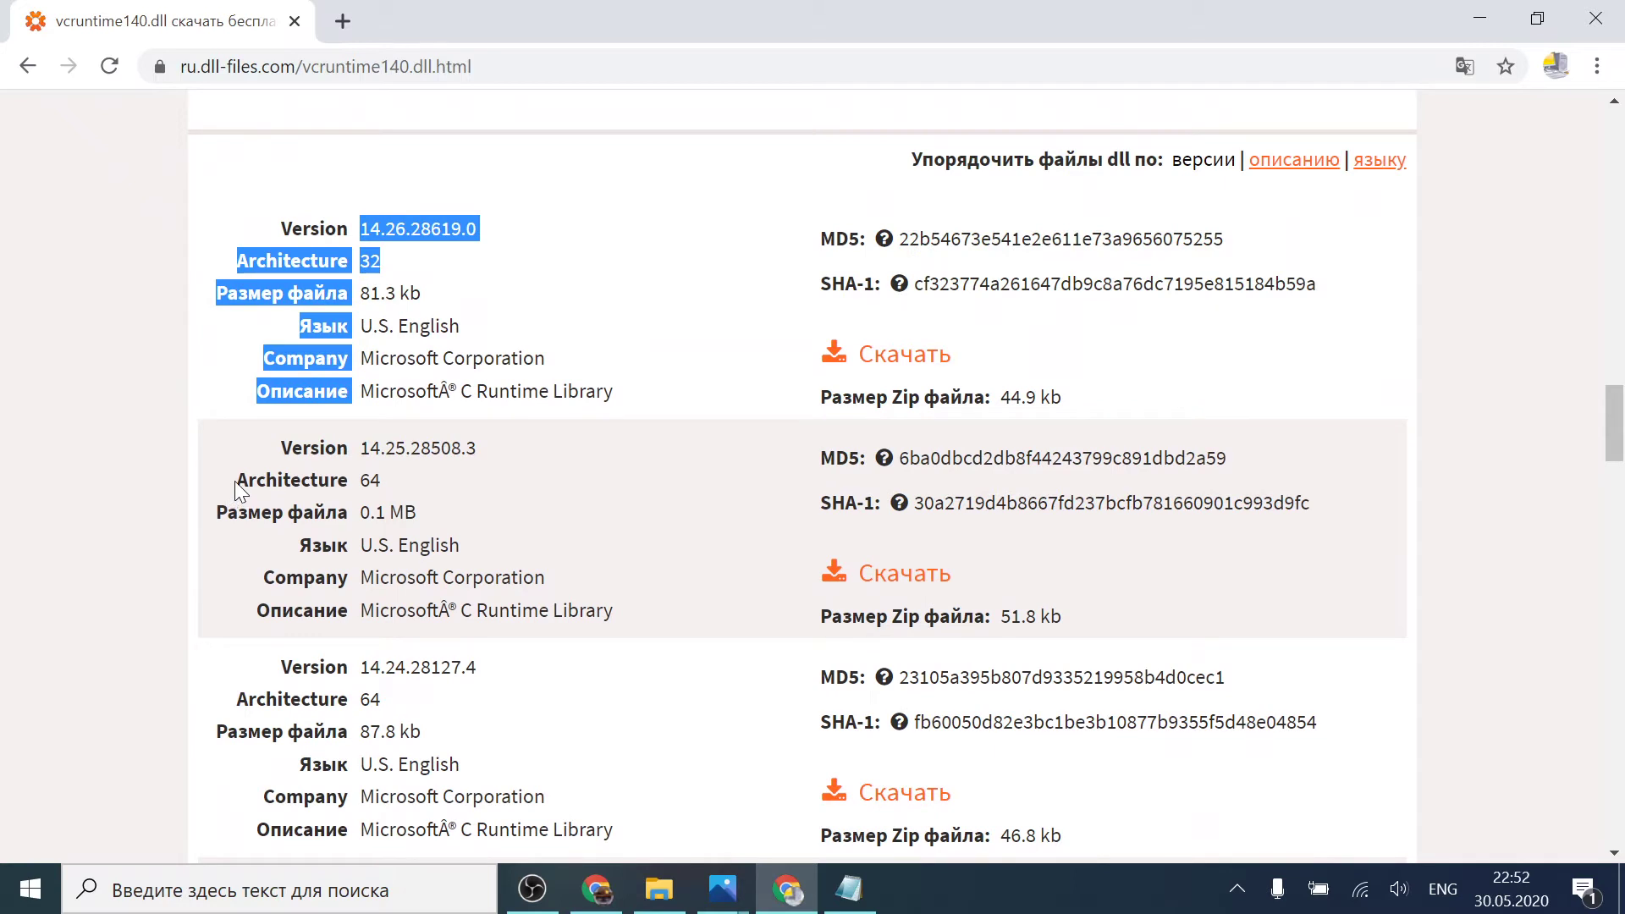
drag(235, 481, 520, 535)
click(520, 536)
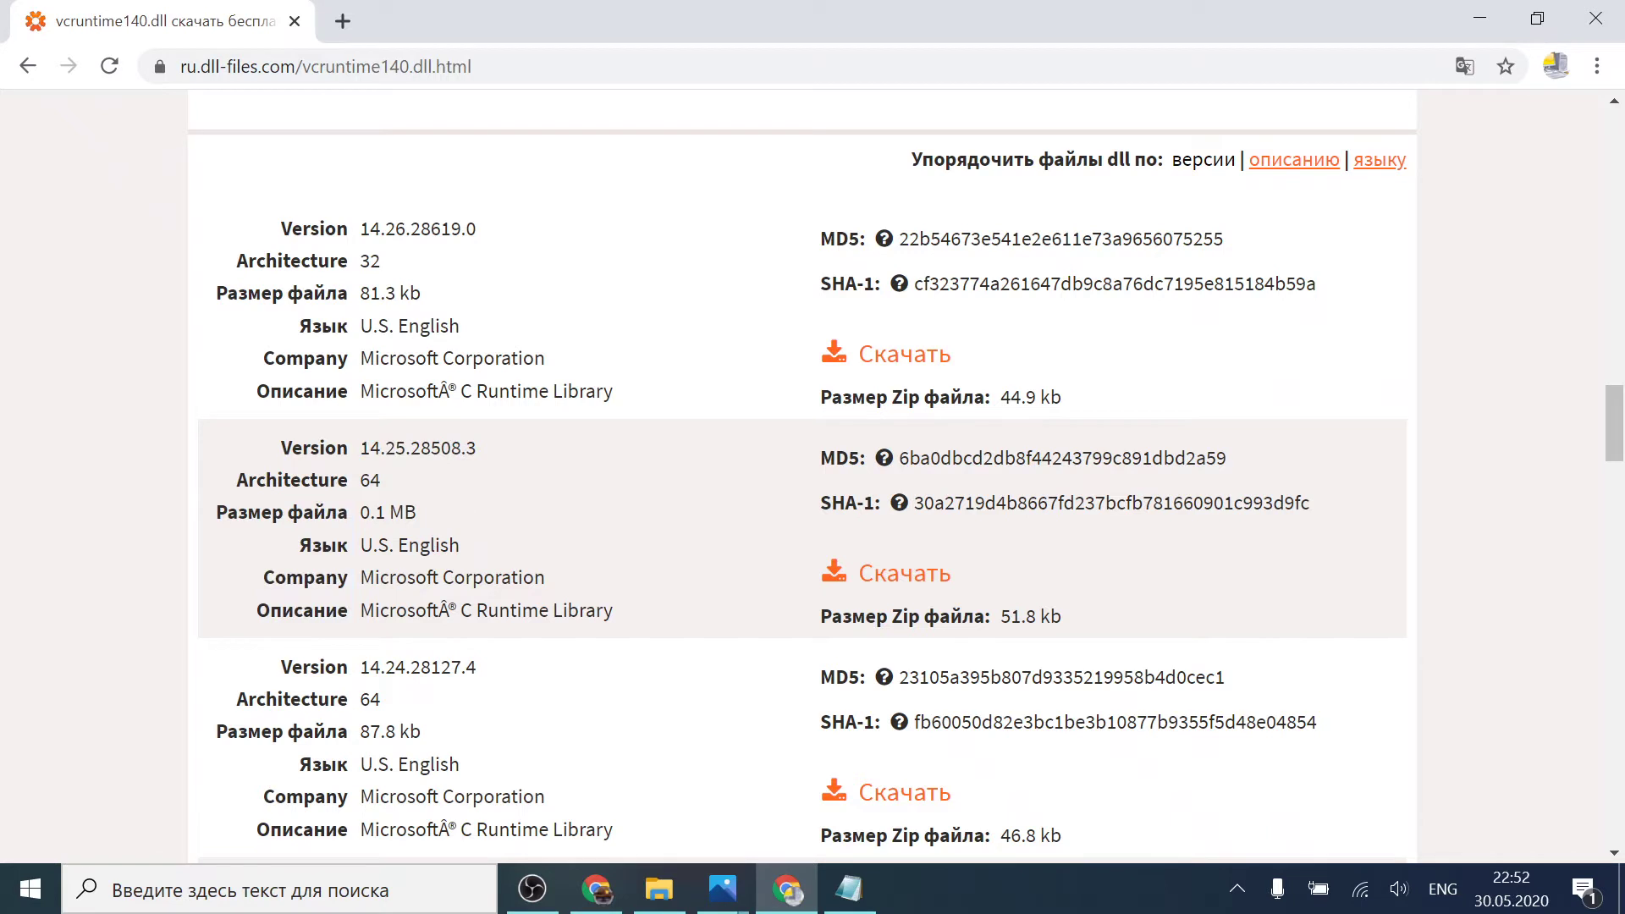
Step: Download the 64-bit vcruntime140.dll version 14.25.28508.3, show the archive in its folder and minimize the browser
click(925, 585)
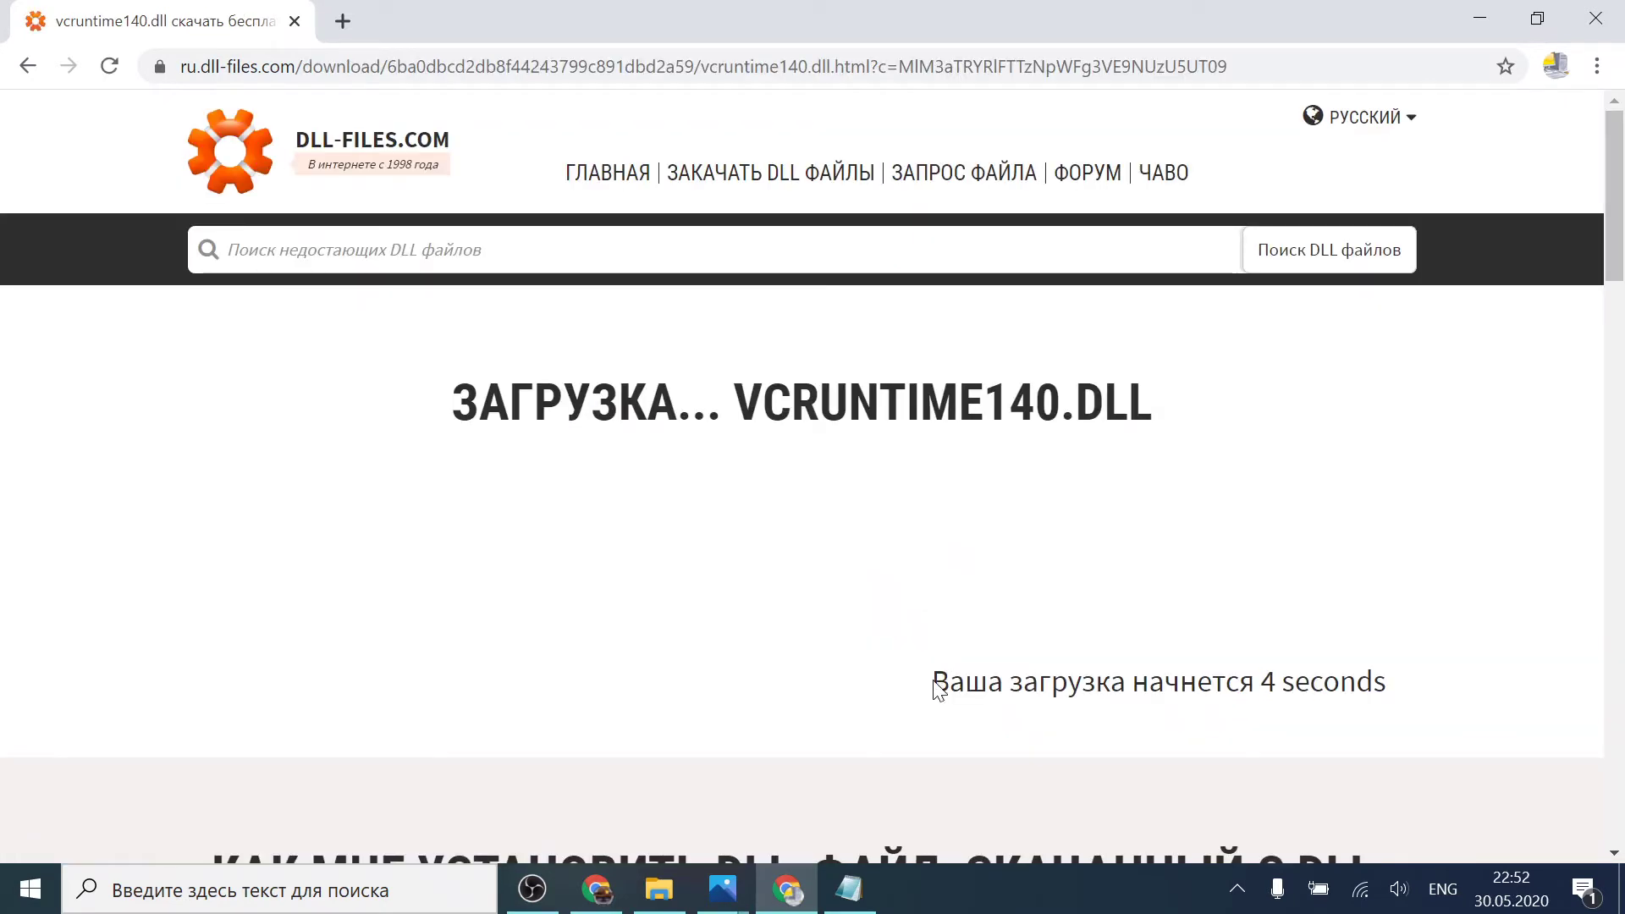
drag(935, 682, 1372, 681)
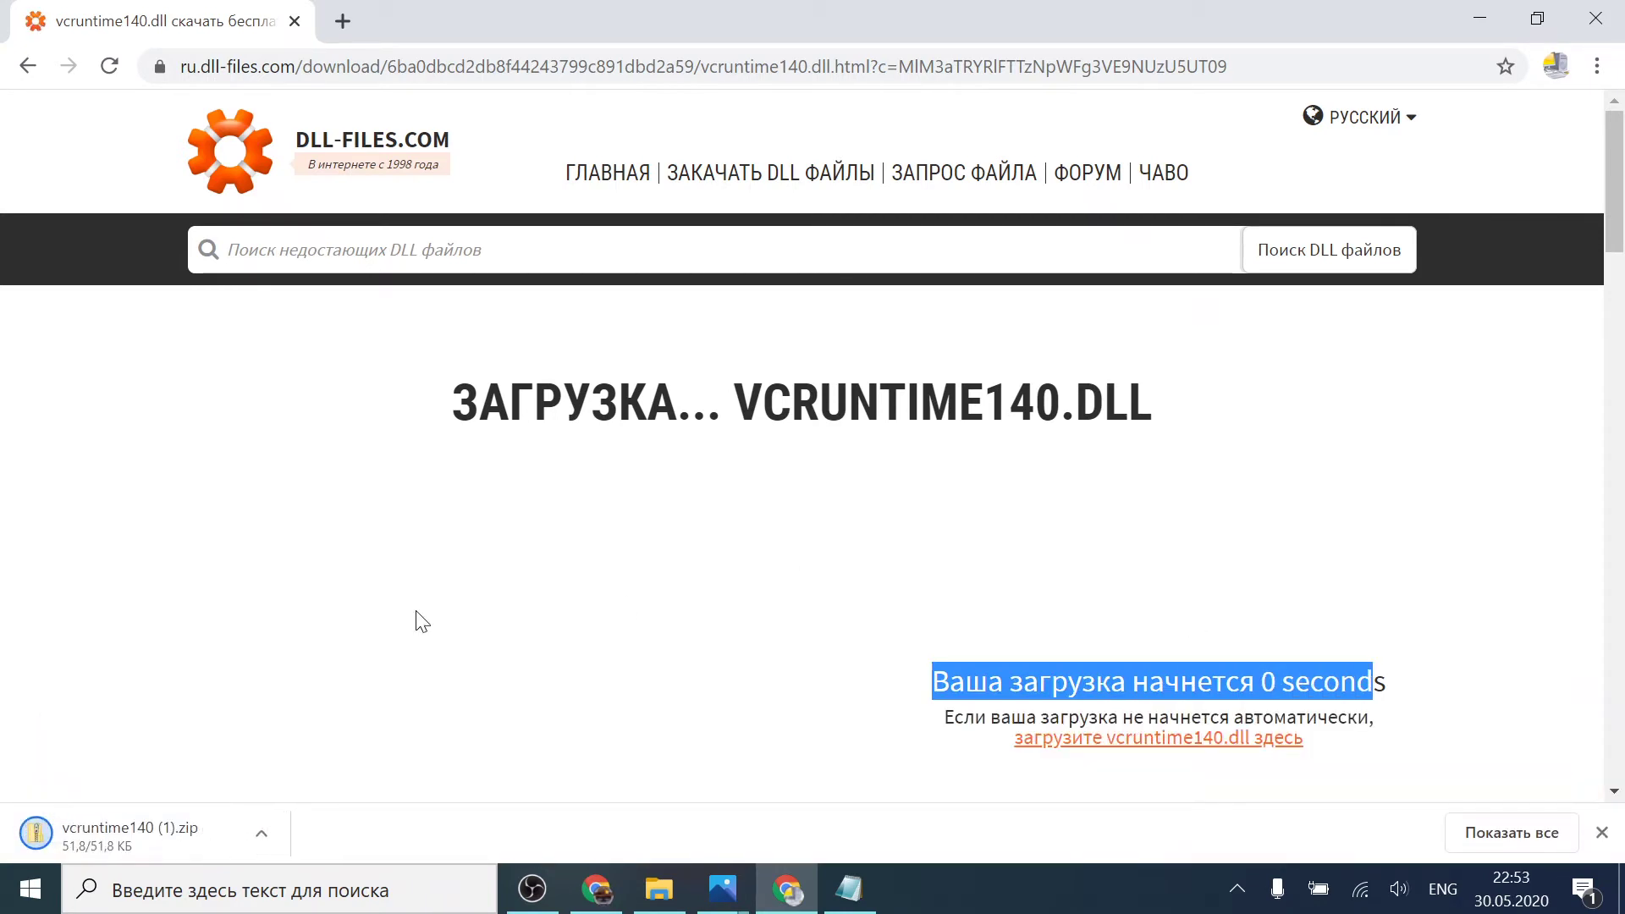
right_click(109, 814)
click(169, 749)
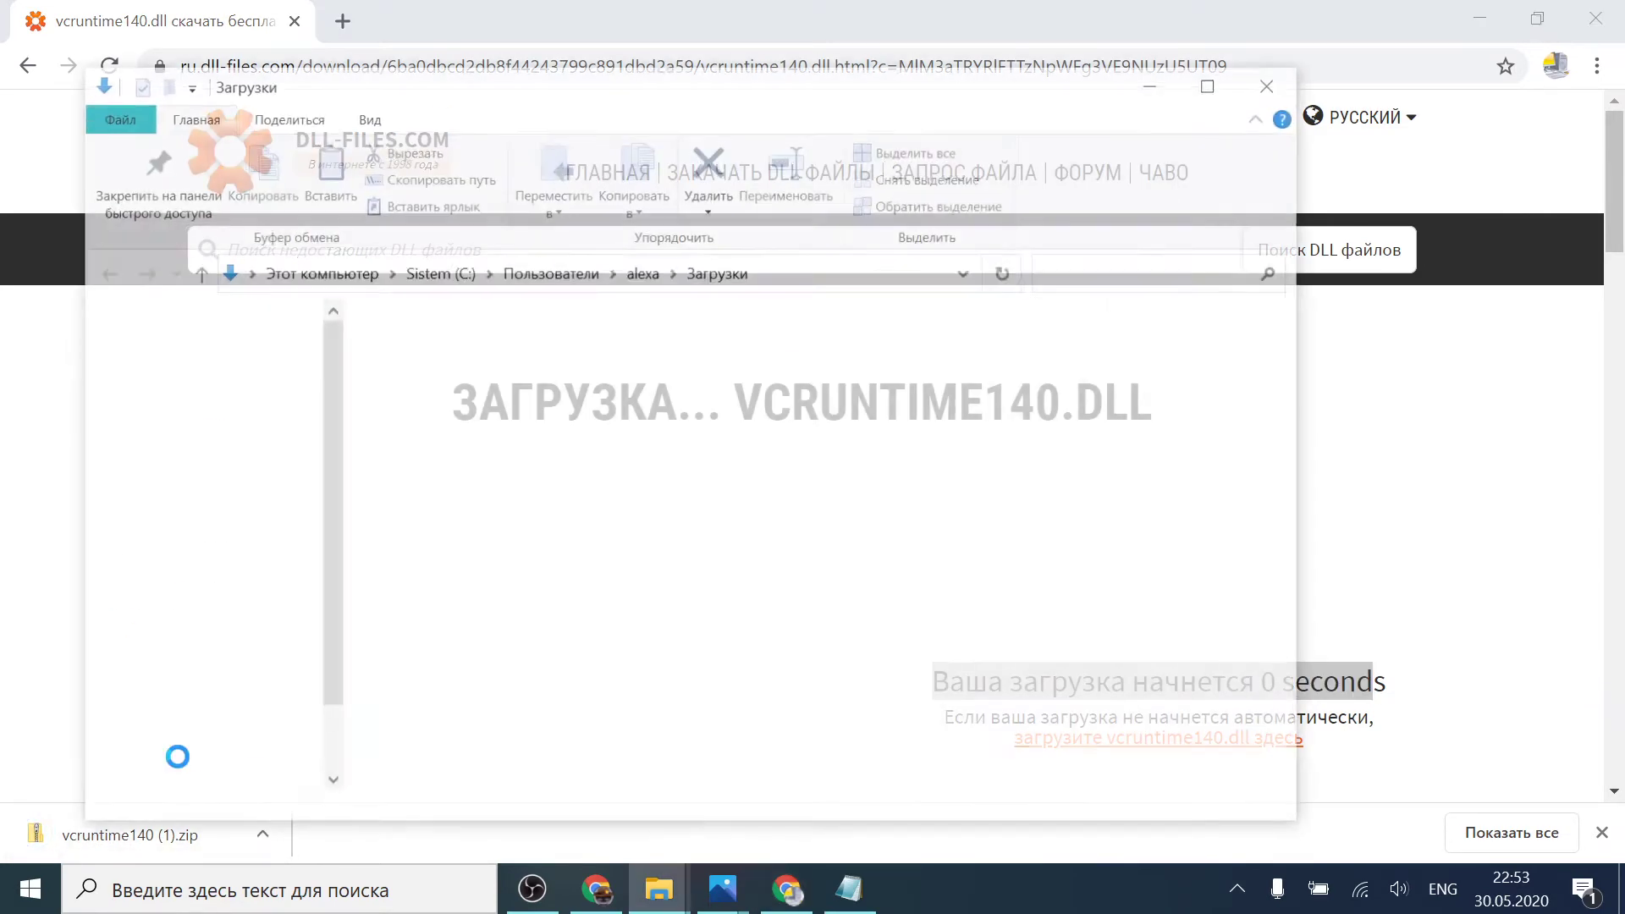
click(1465, 25)
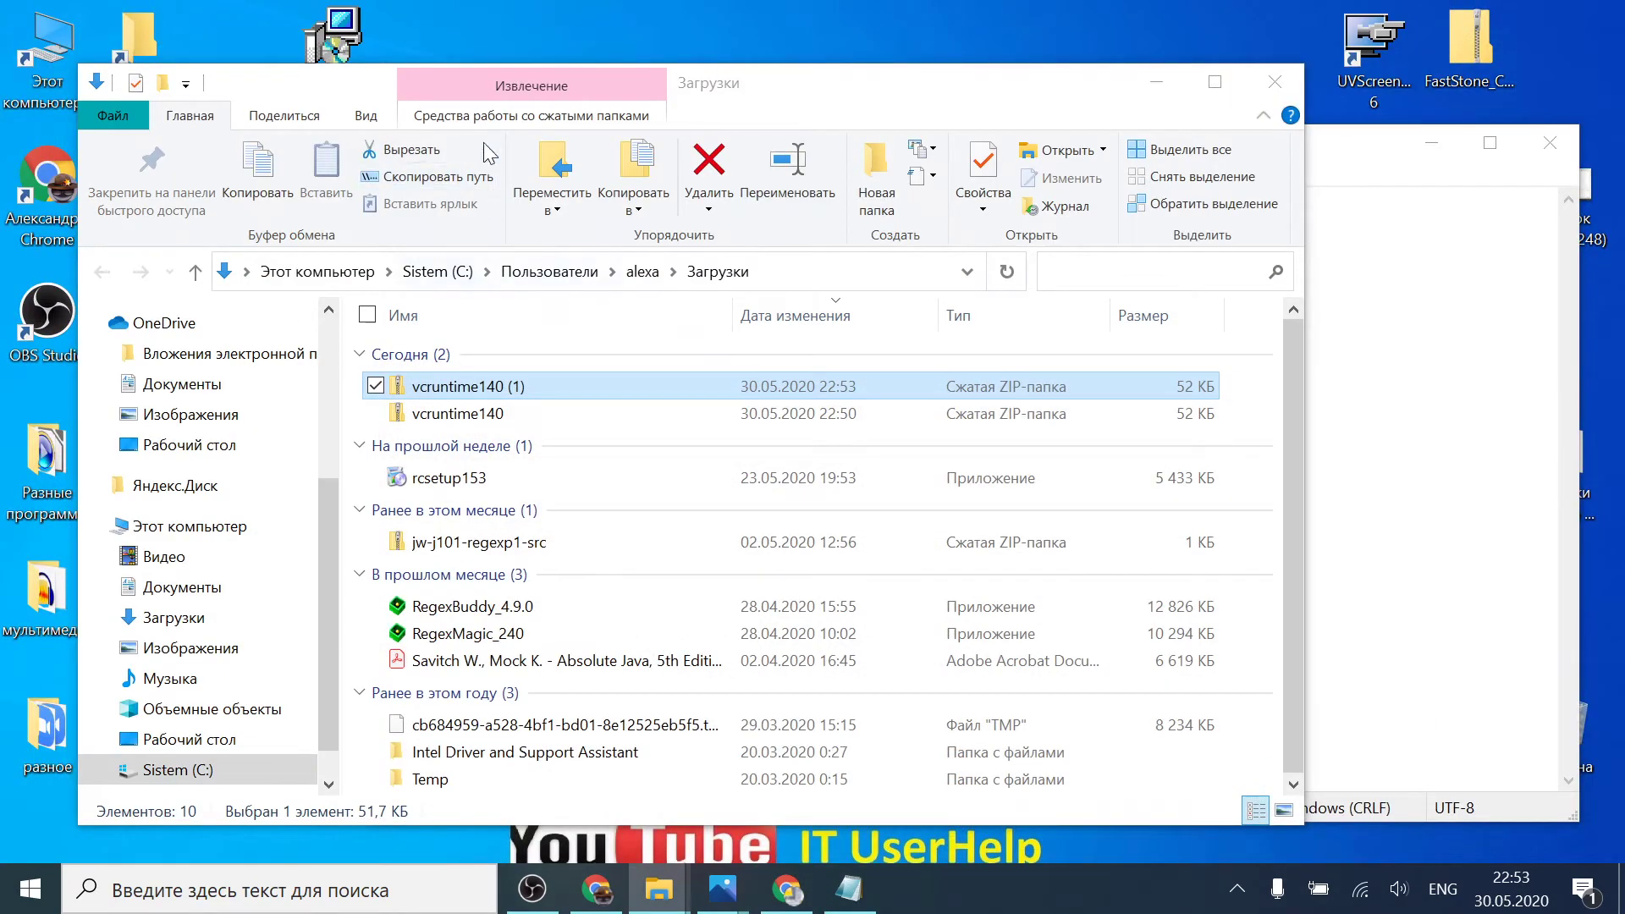
Step: Move the Загрузки folder window lower on the desktop and close the Notepad document
drag(814, 99, 836, 419)
click(1560, 178)
click(1550, 143)
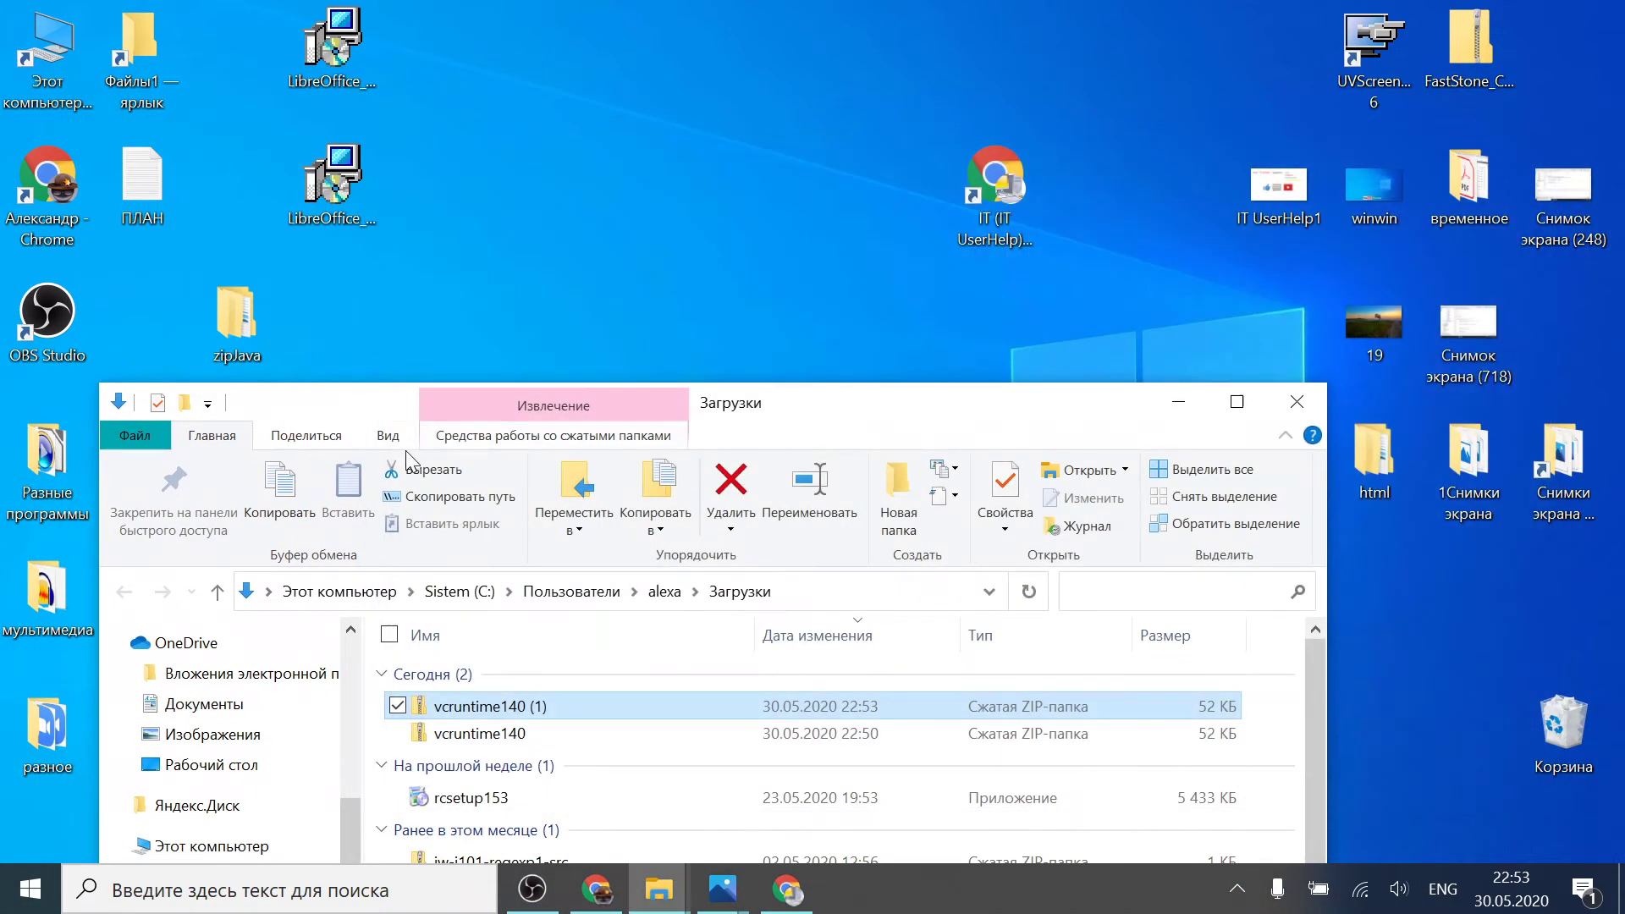
Step: Open the vcruntime140 (1) archive, select vcruntime140.dll inside it and move the window aside on the desktop
drag(339, 420, 724, 101)
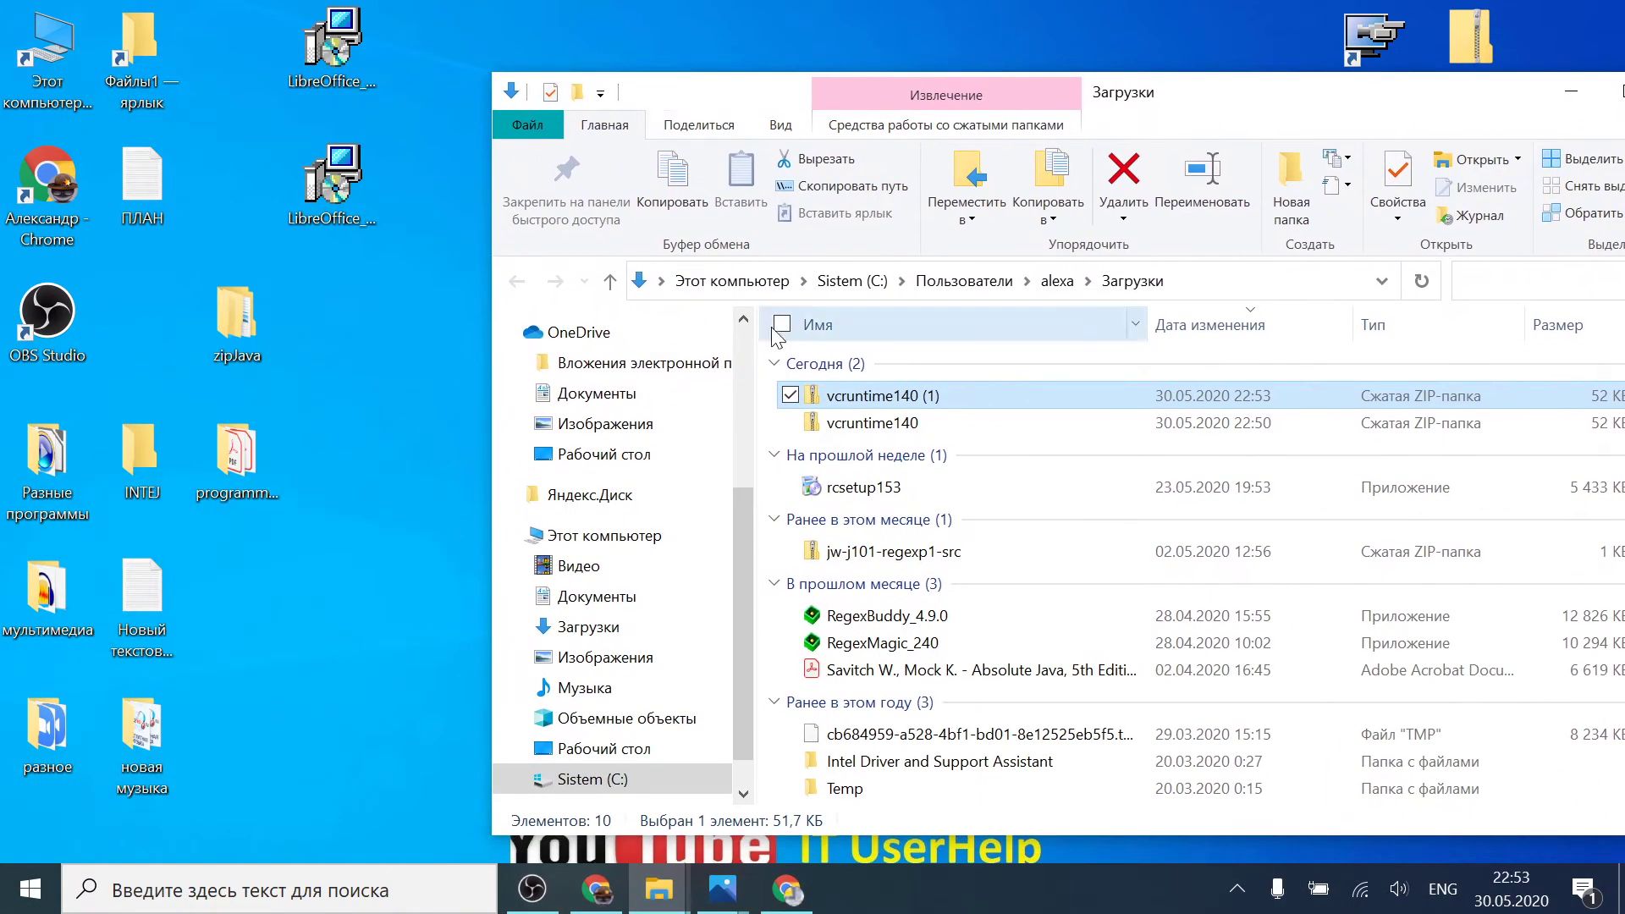
double_click(913, 401)
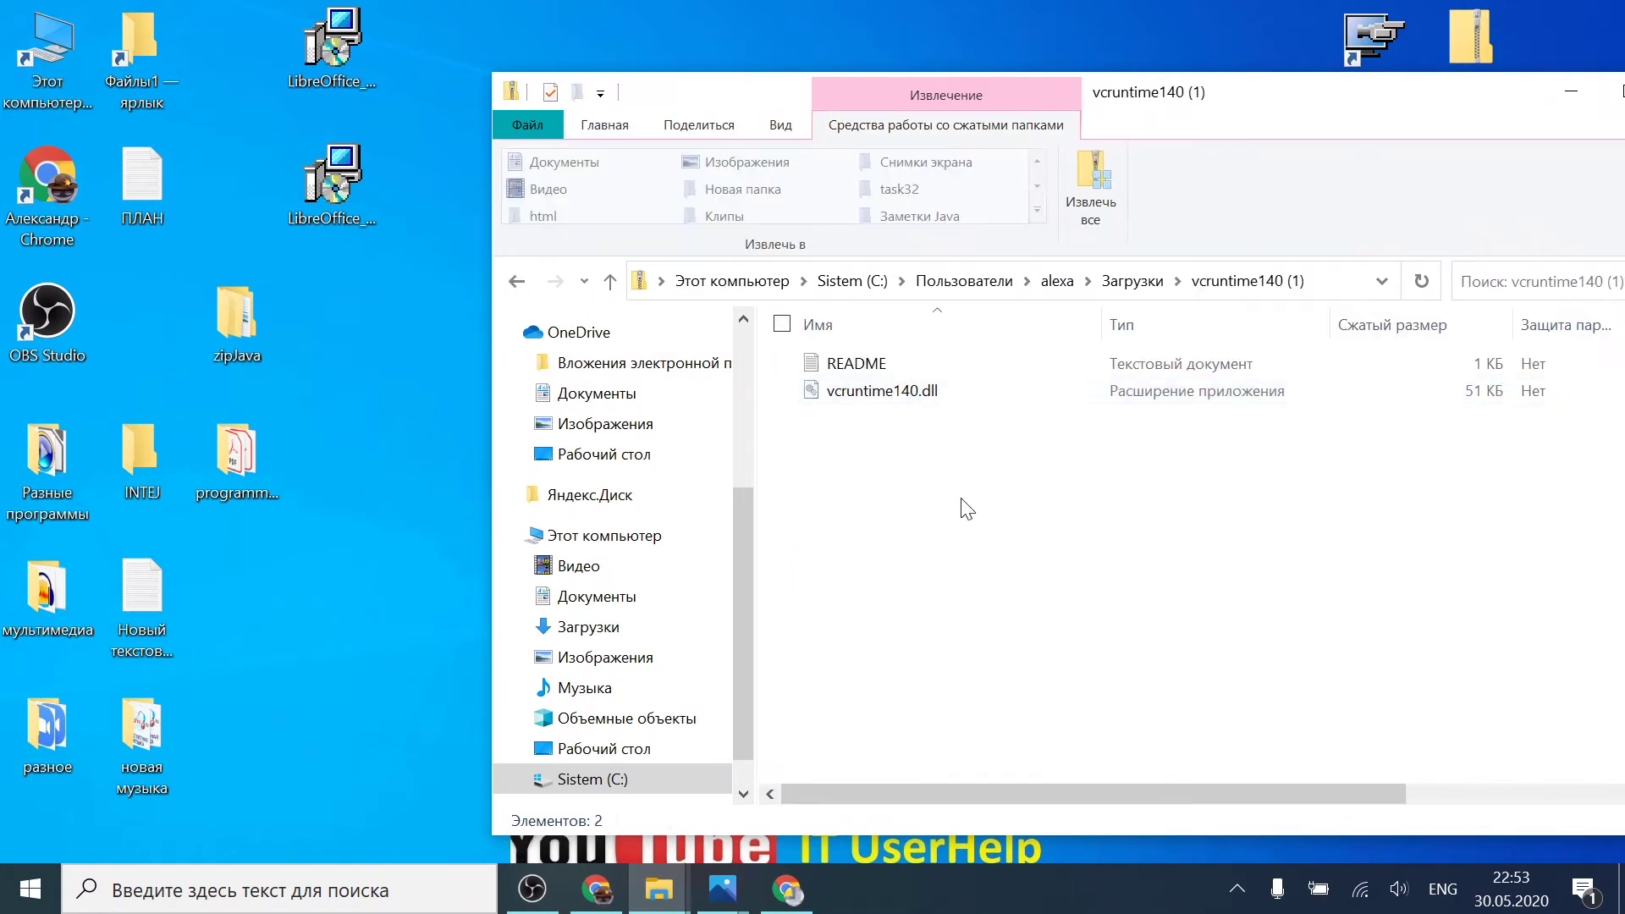
drag(1316, 103, 1208, 112)
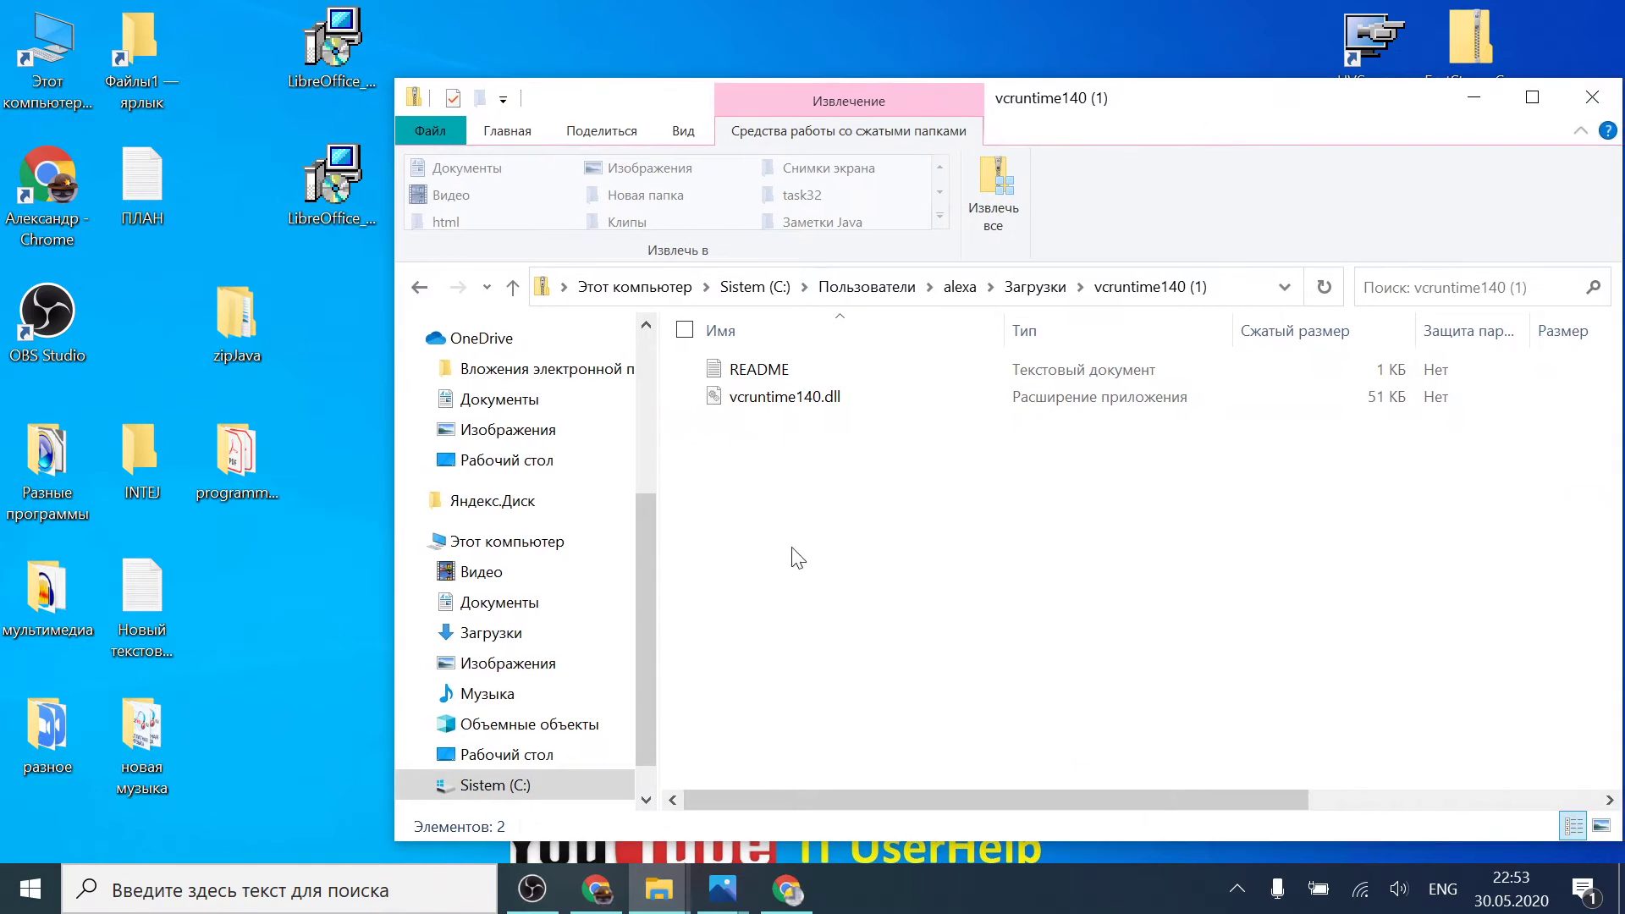
drag(1410, 106, 1286, 93)
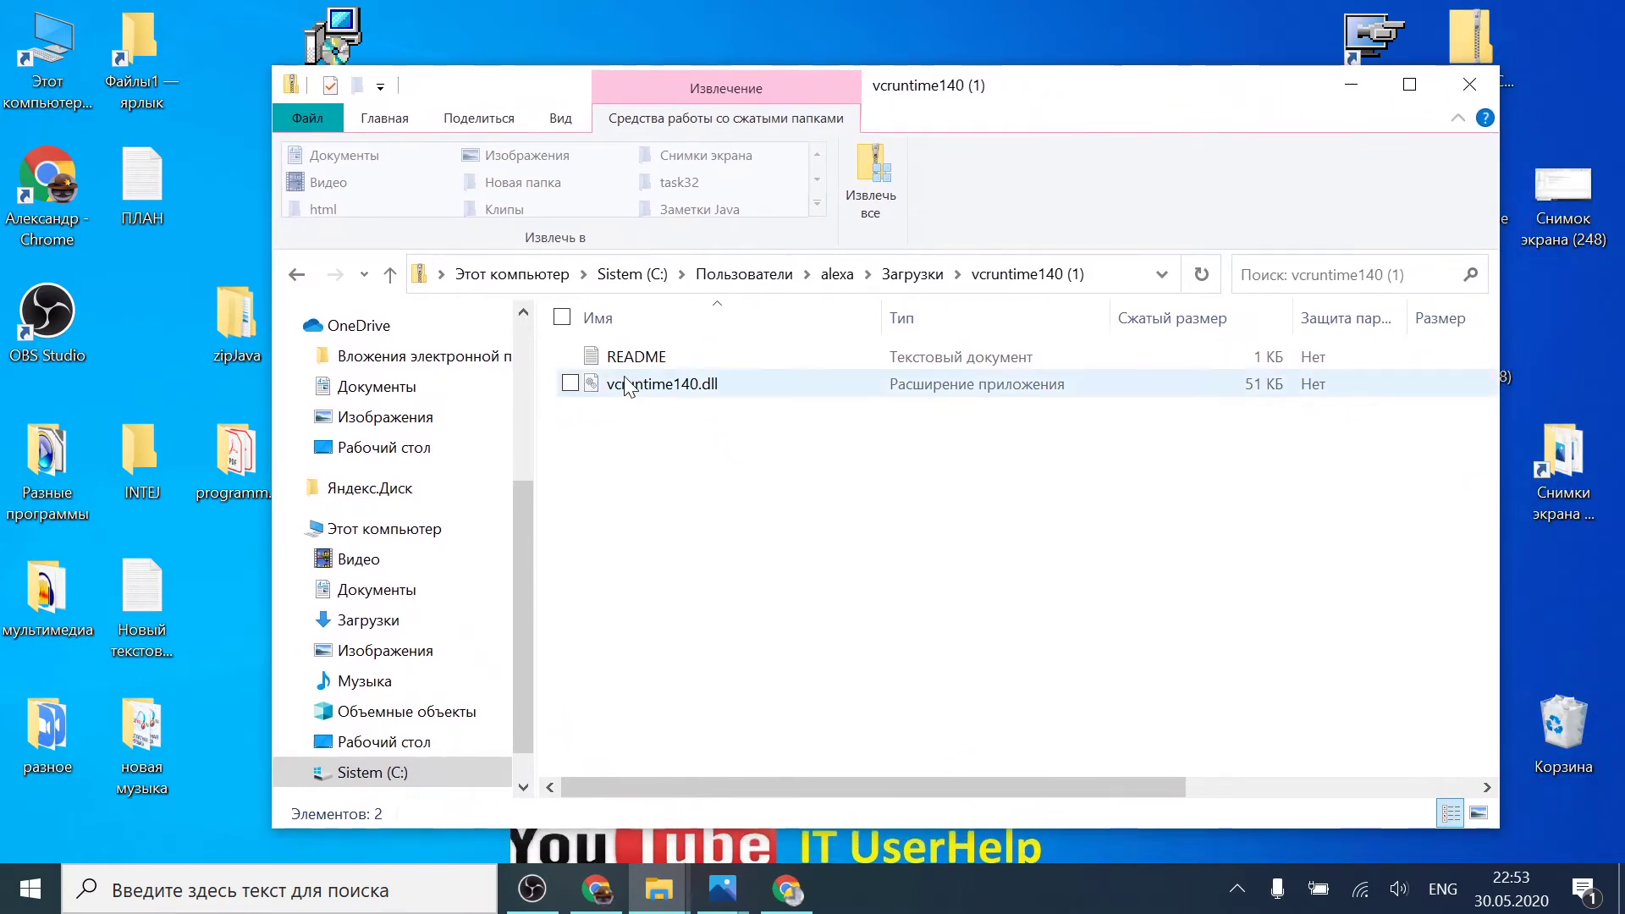
click(654, 384)
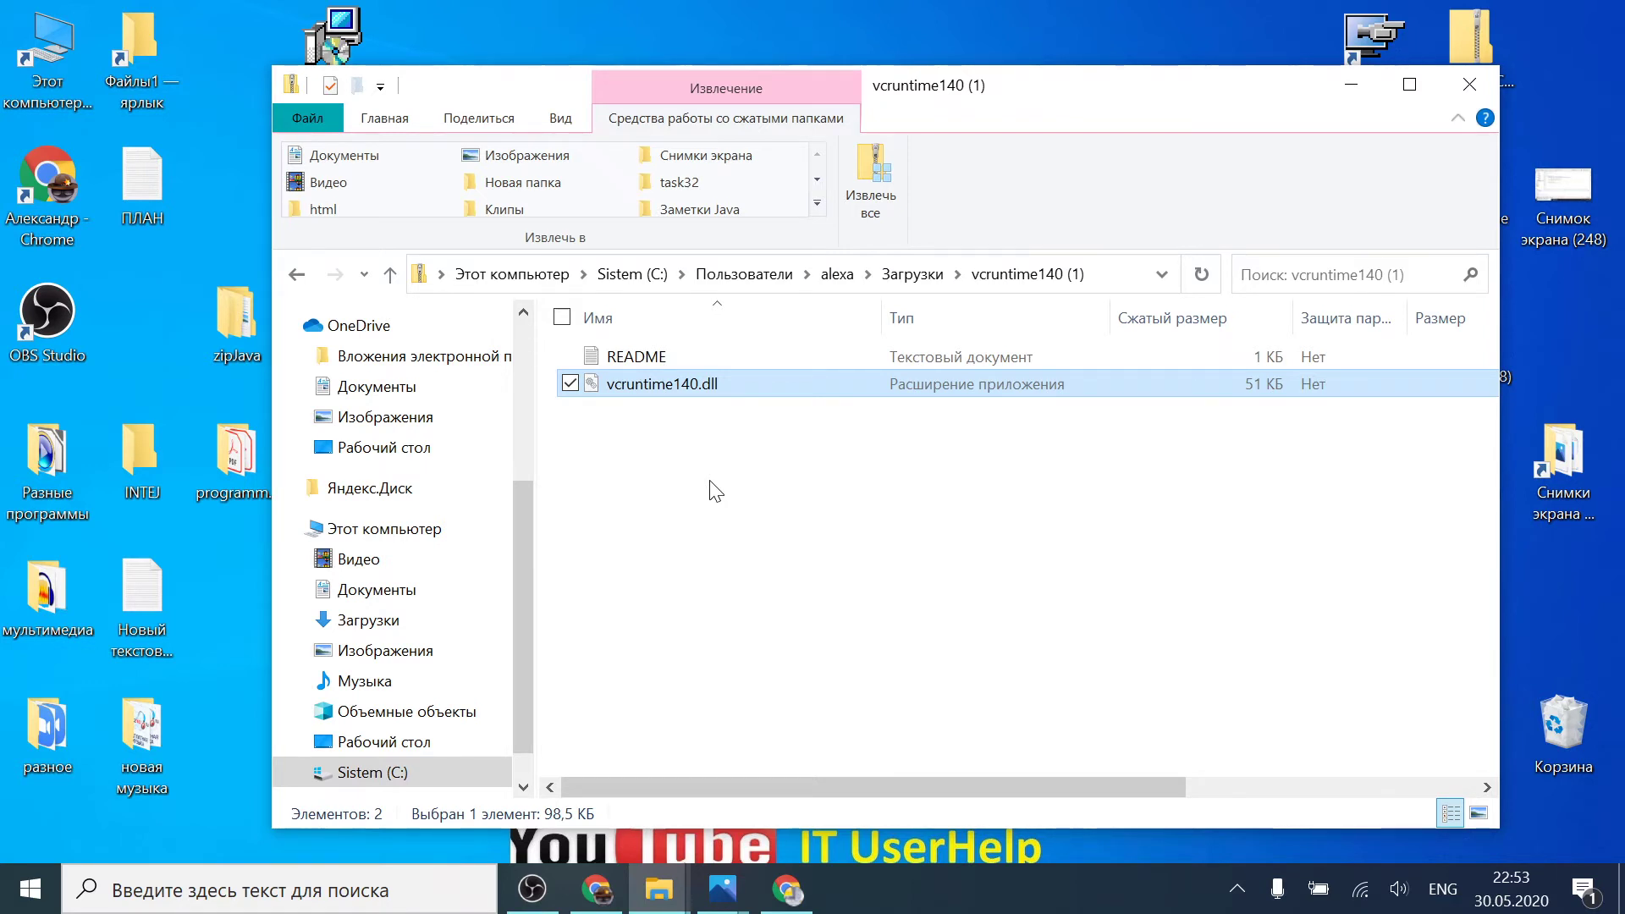
drag(417, 83, 793, 129)
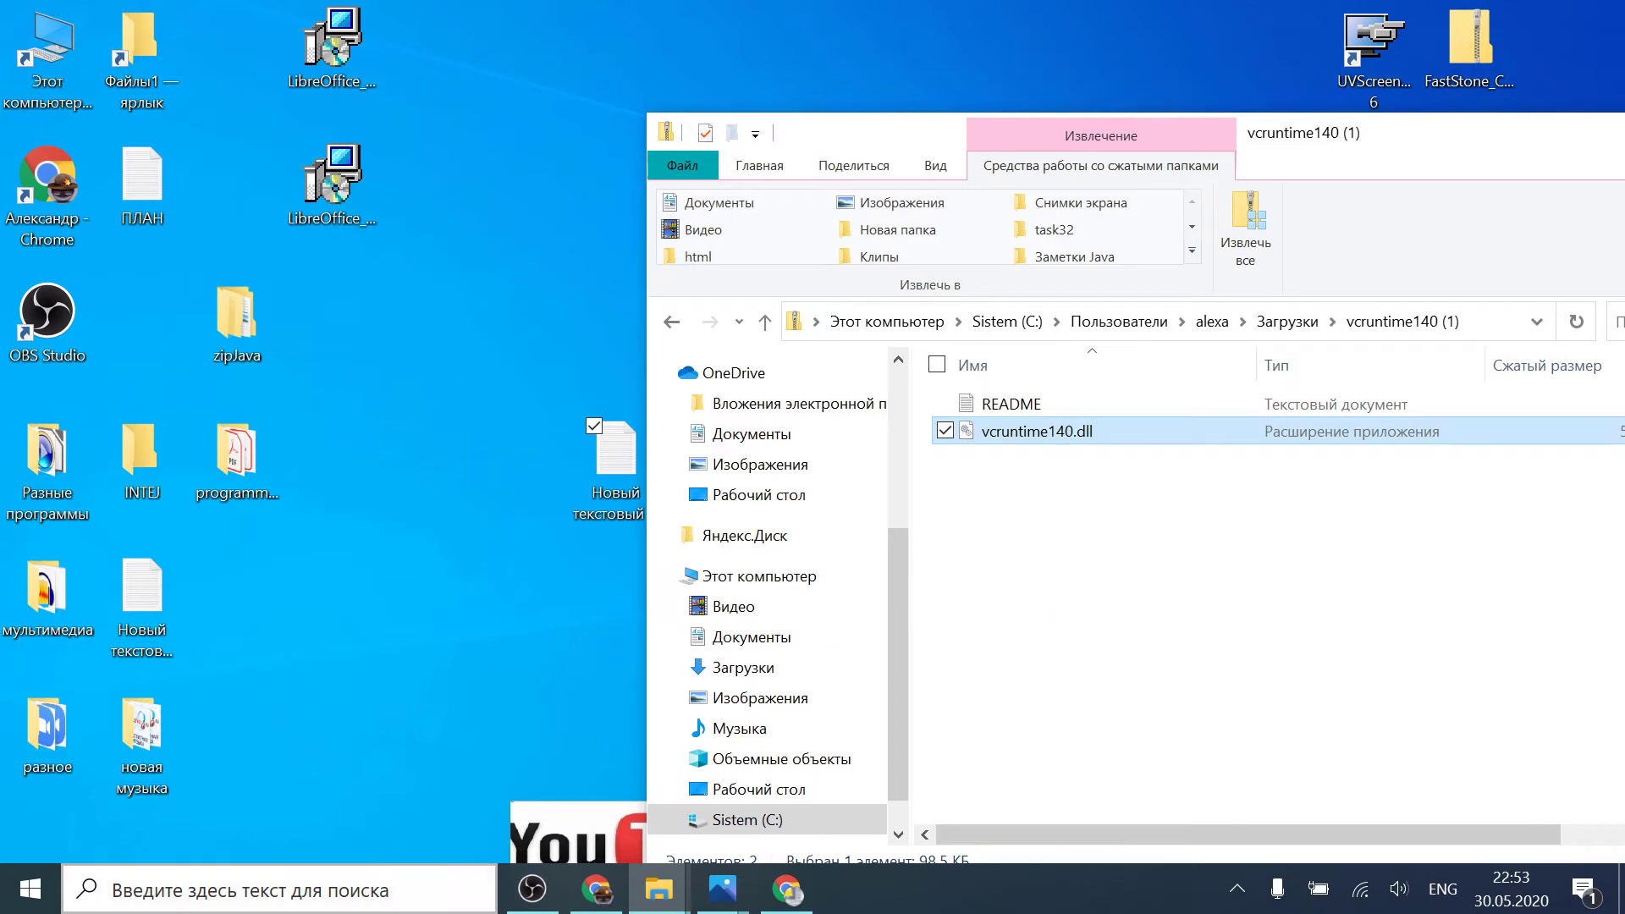
Step: Search Windows for "проводник" with the Russian keyboard layout, open Параметры Проводника and move the dialog clear of the archive window
click(254, 891)
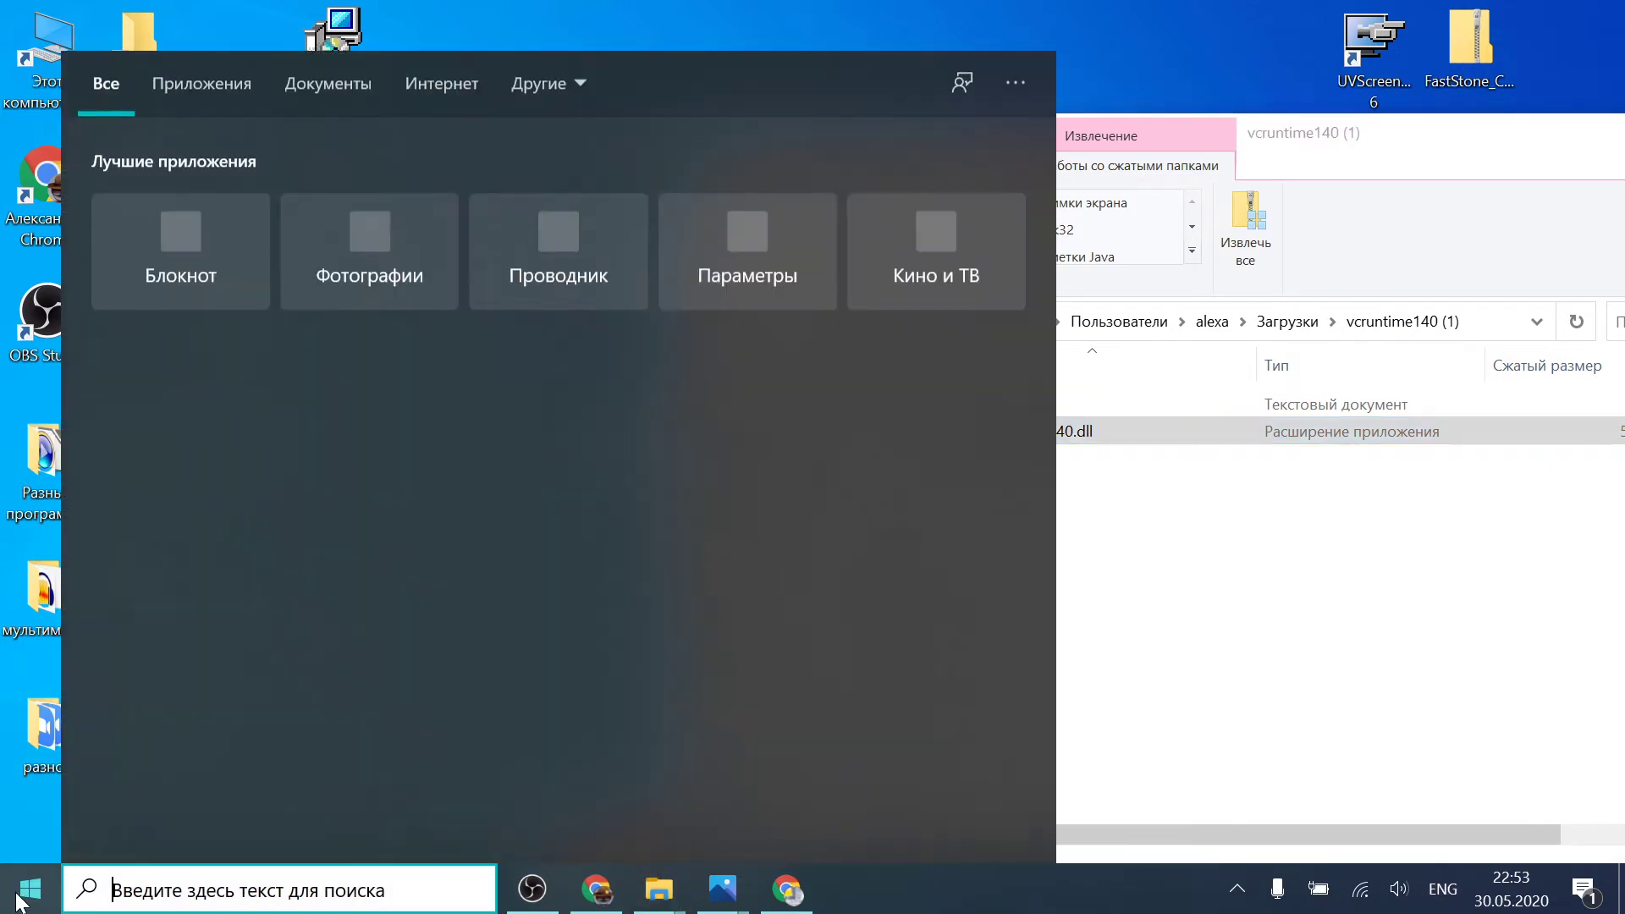
text(ghjdj)
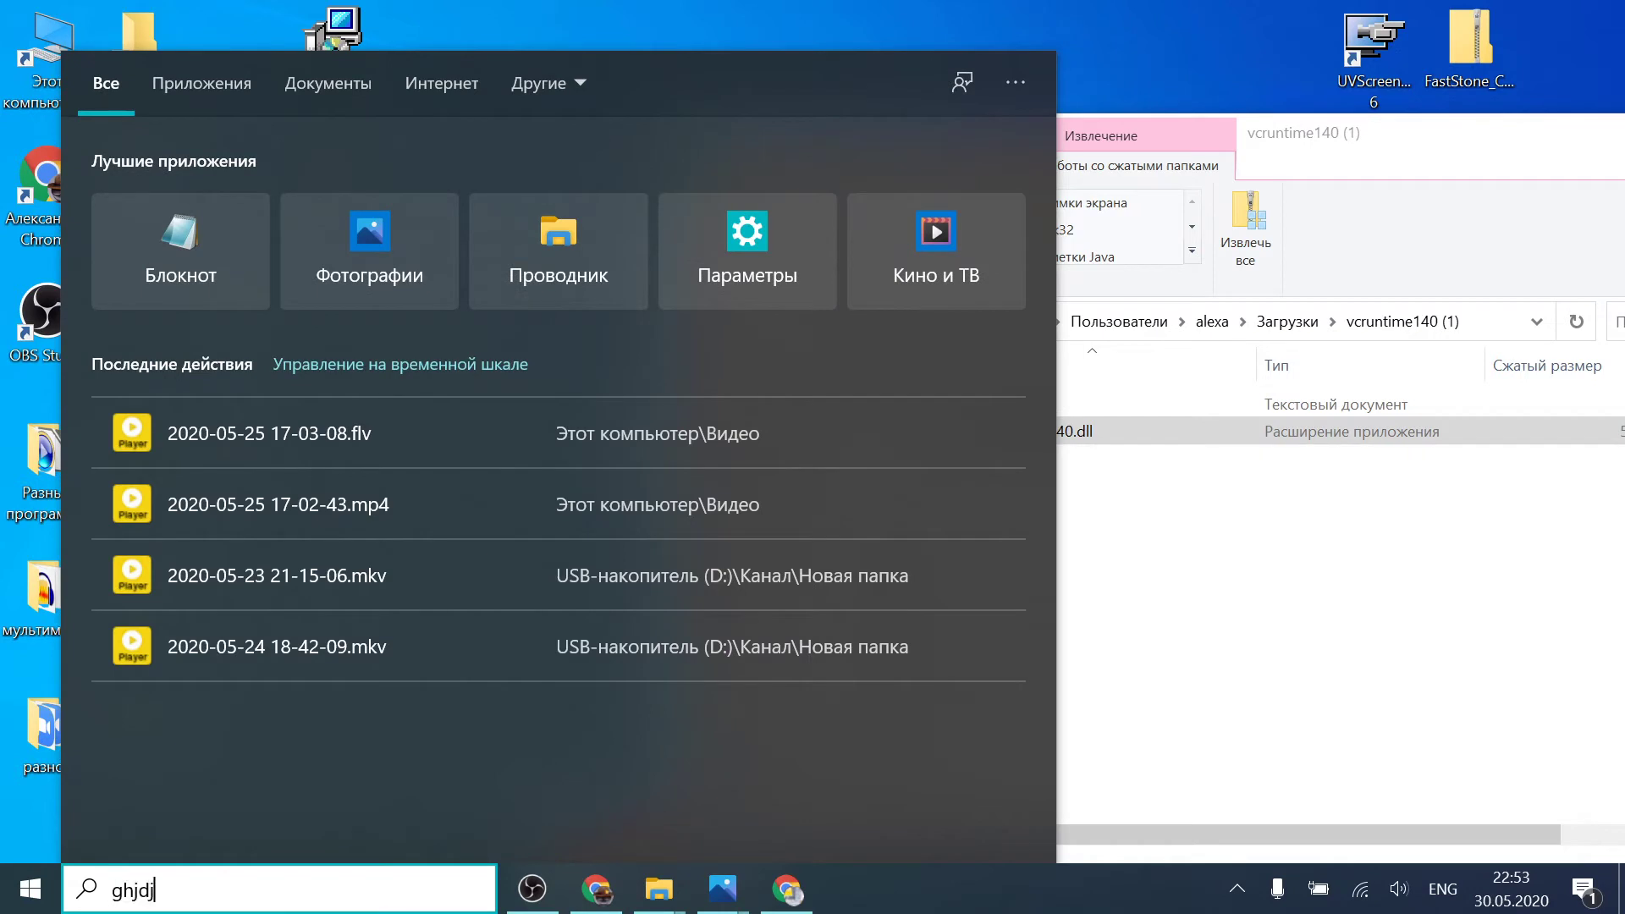
key(BackSpace)
key(BackSpace)
key(BackSpace)
key(BackSpace)
key(BackSpace)
key(alt+shift)
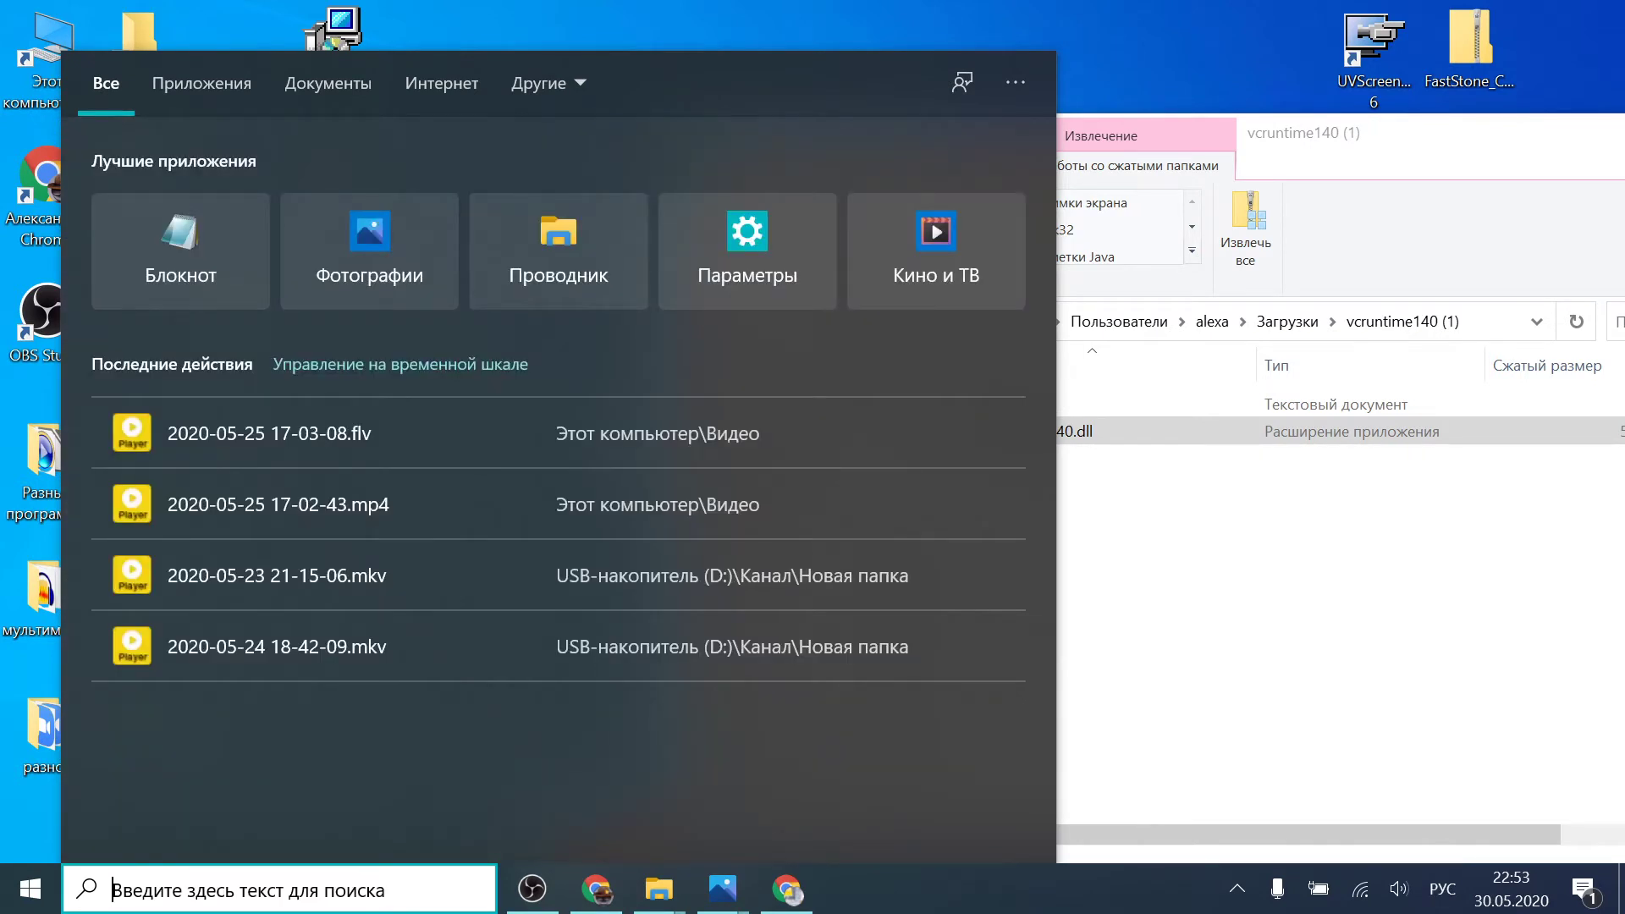
text(провод)
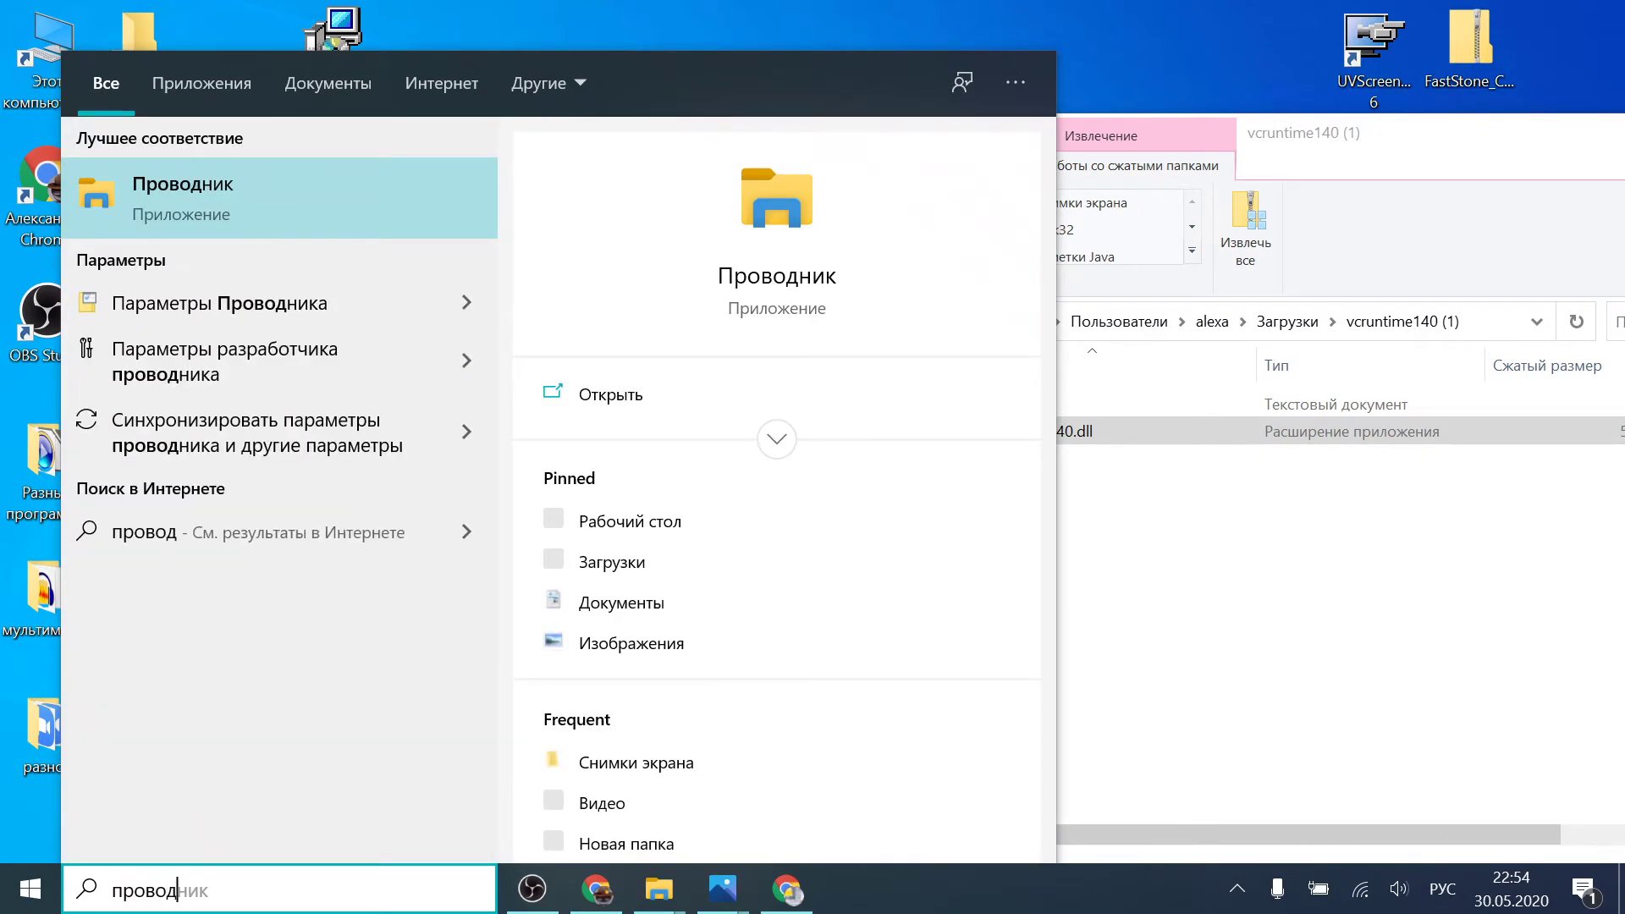
text(ник)
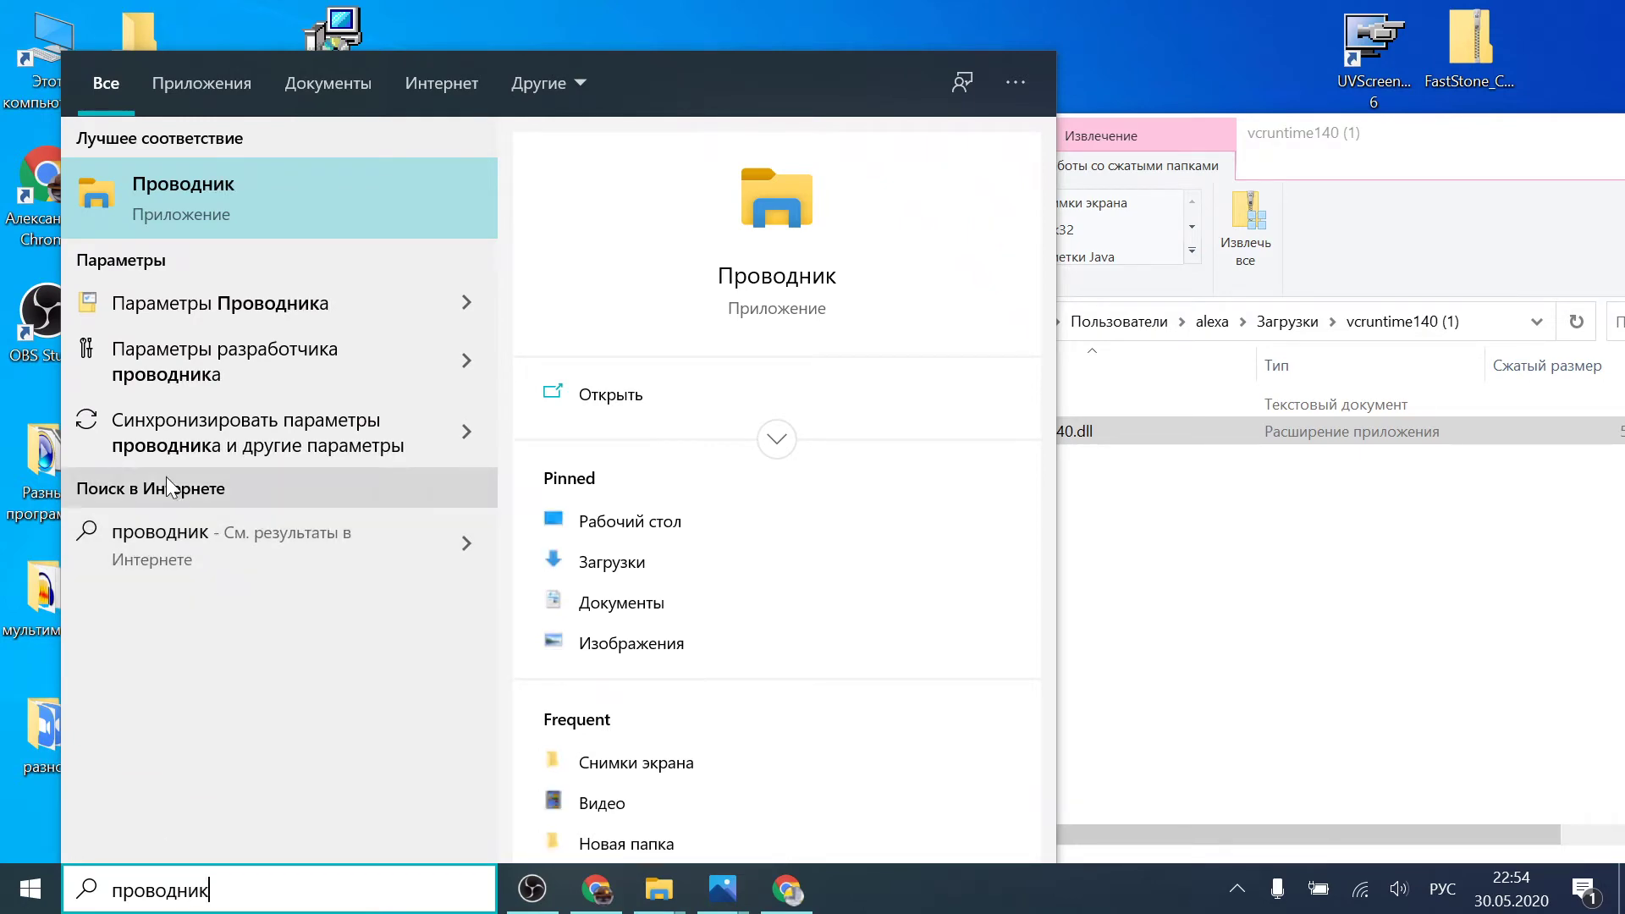
click(245, 303)
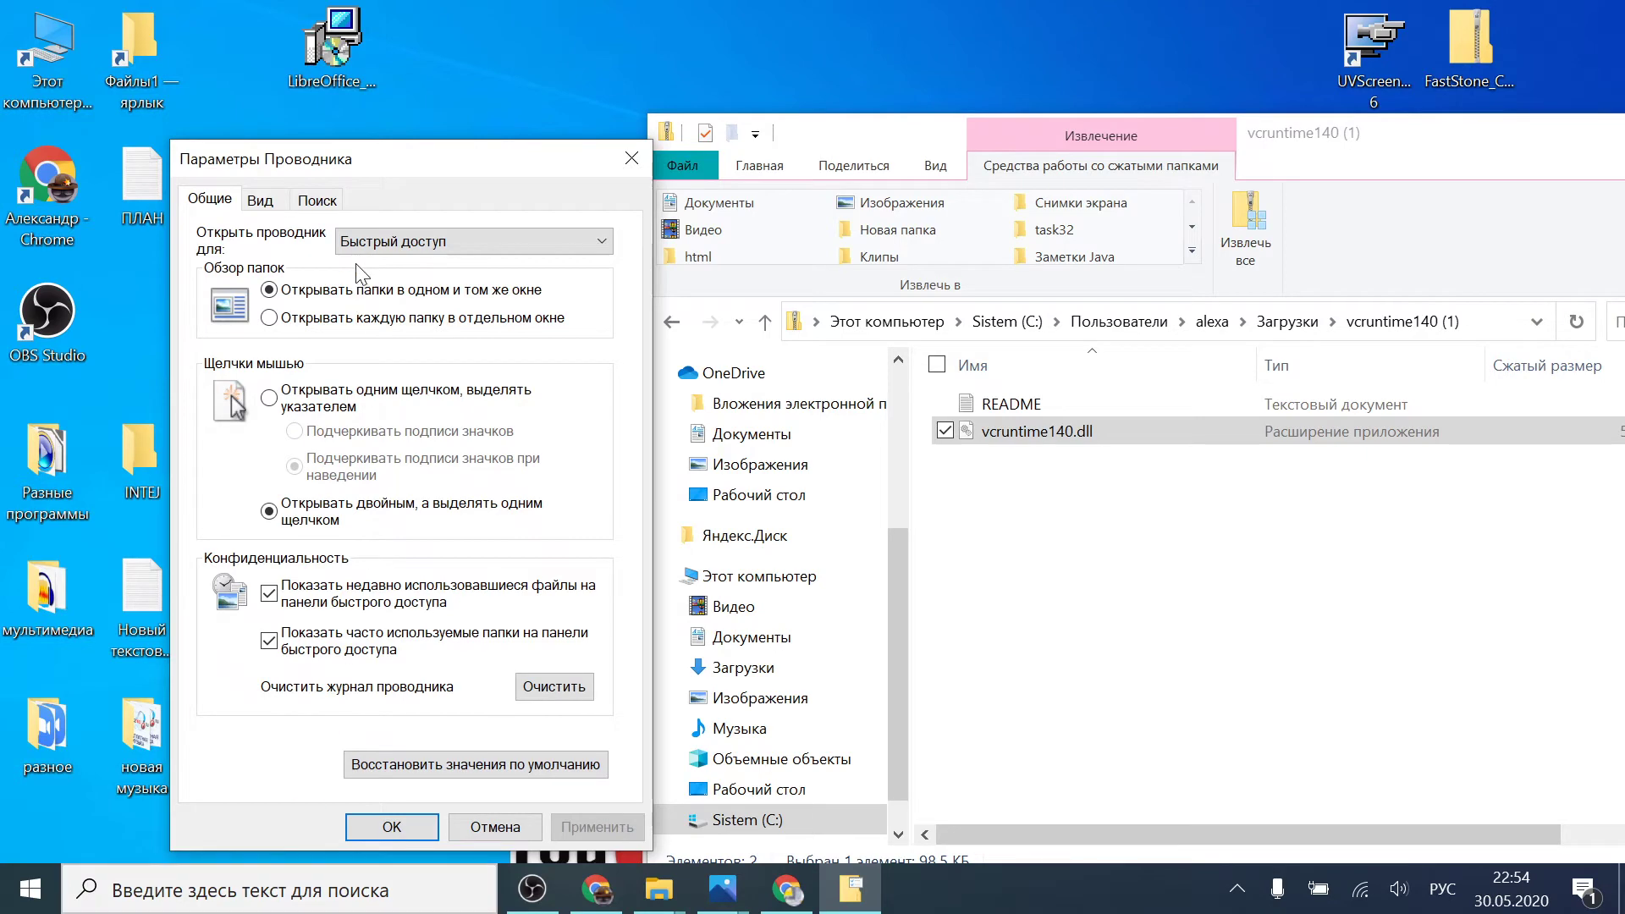
drag(413, 160, 323, 51)
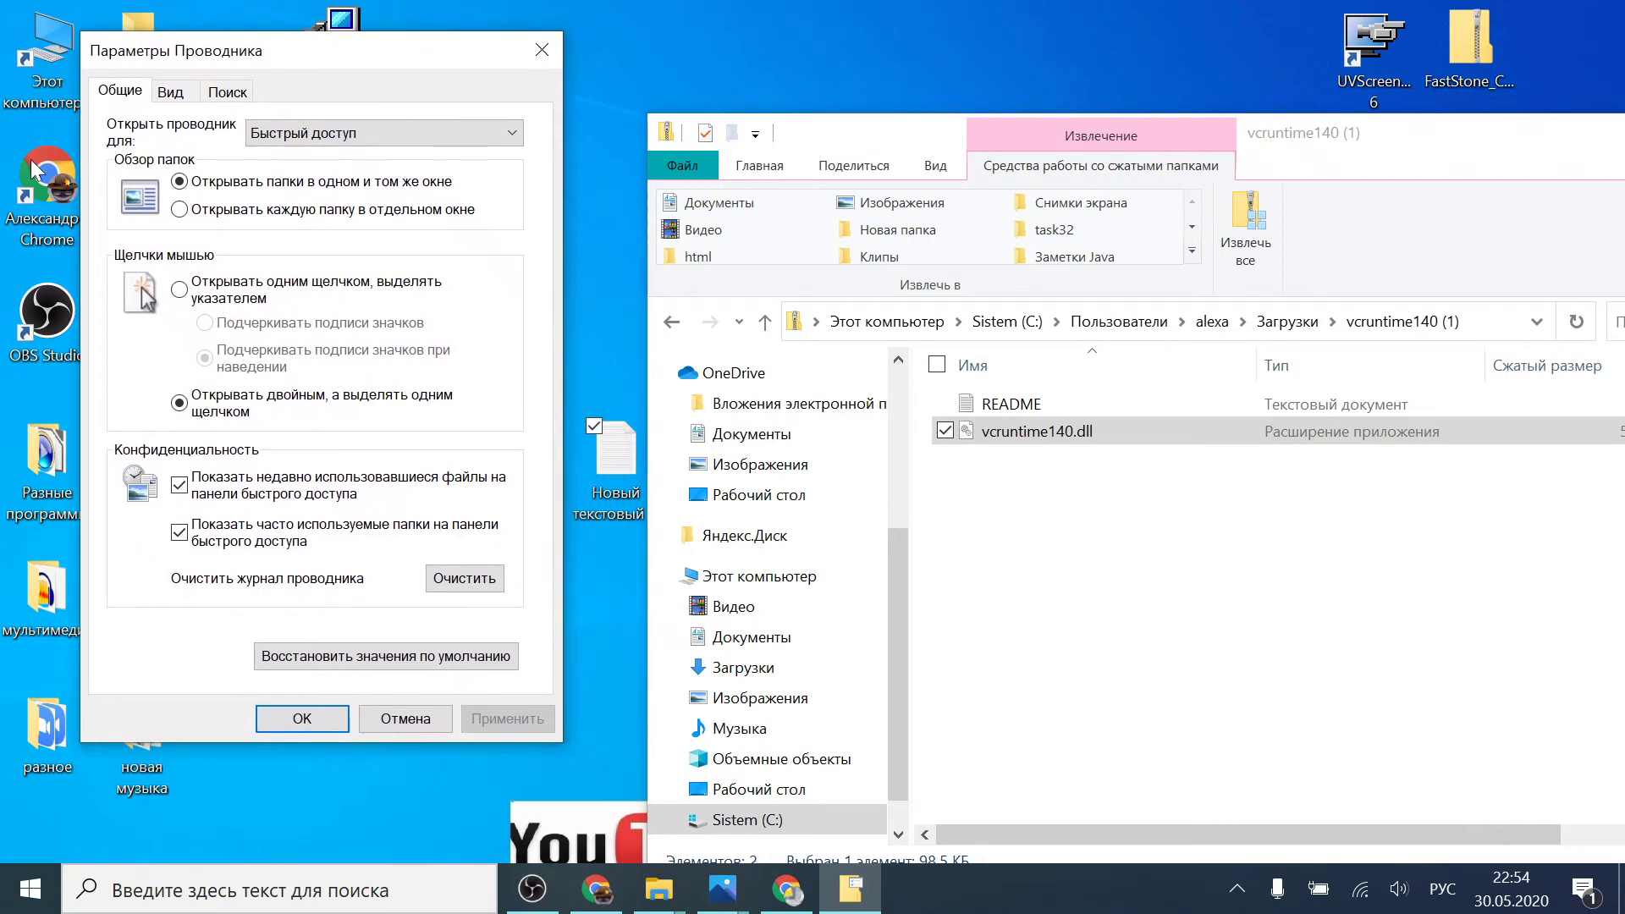
Step: Set the folder view option to "Показывать скрытые файлы, папки и диски", apply it and close the options dialog
click(170, 93)
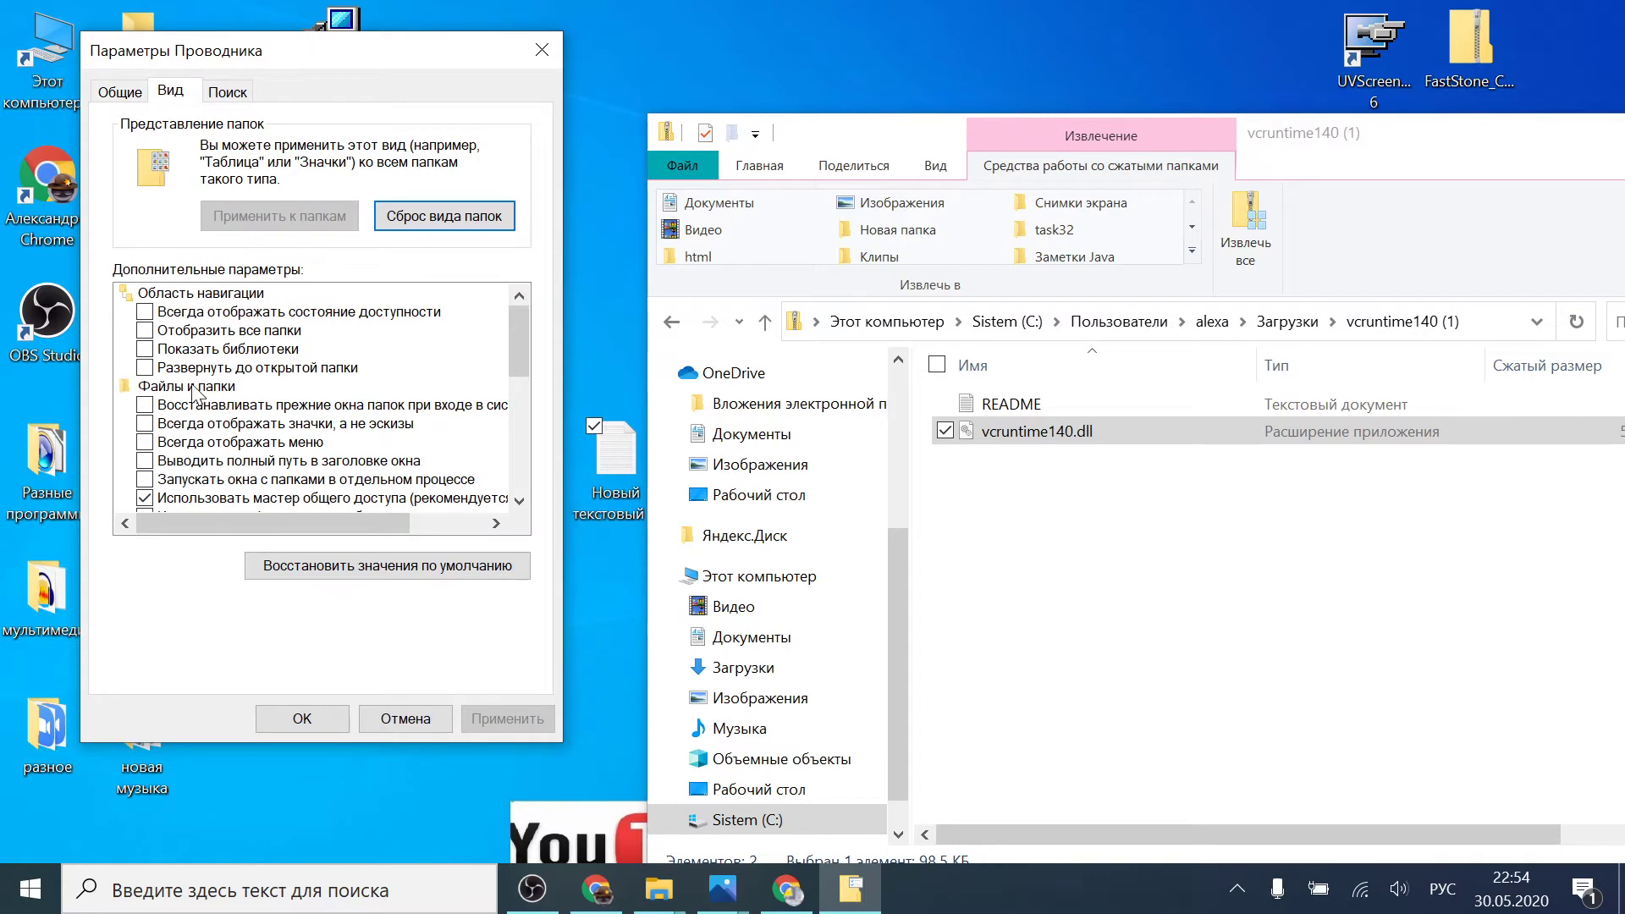
drag(518, 355, 496, 462)
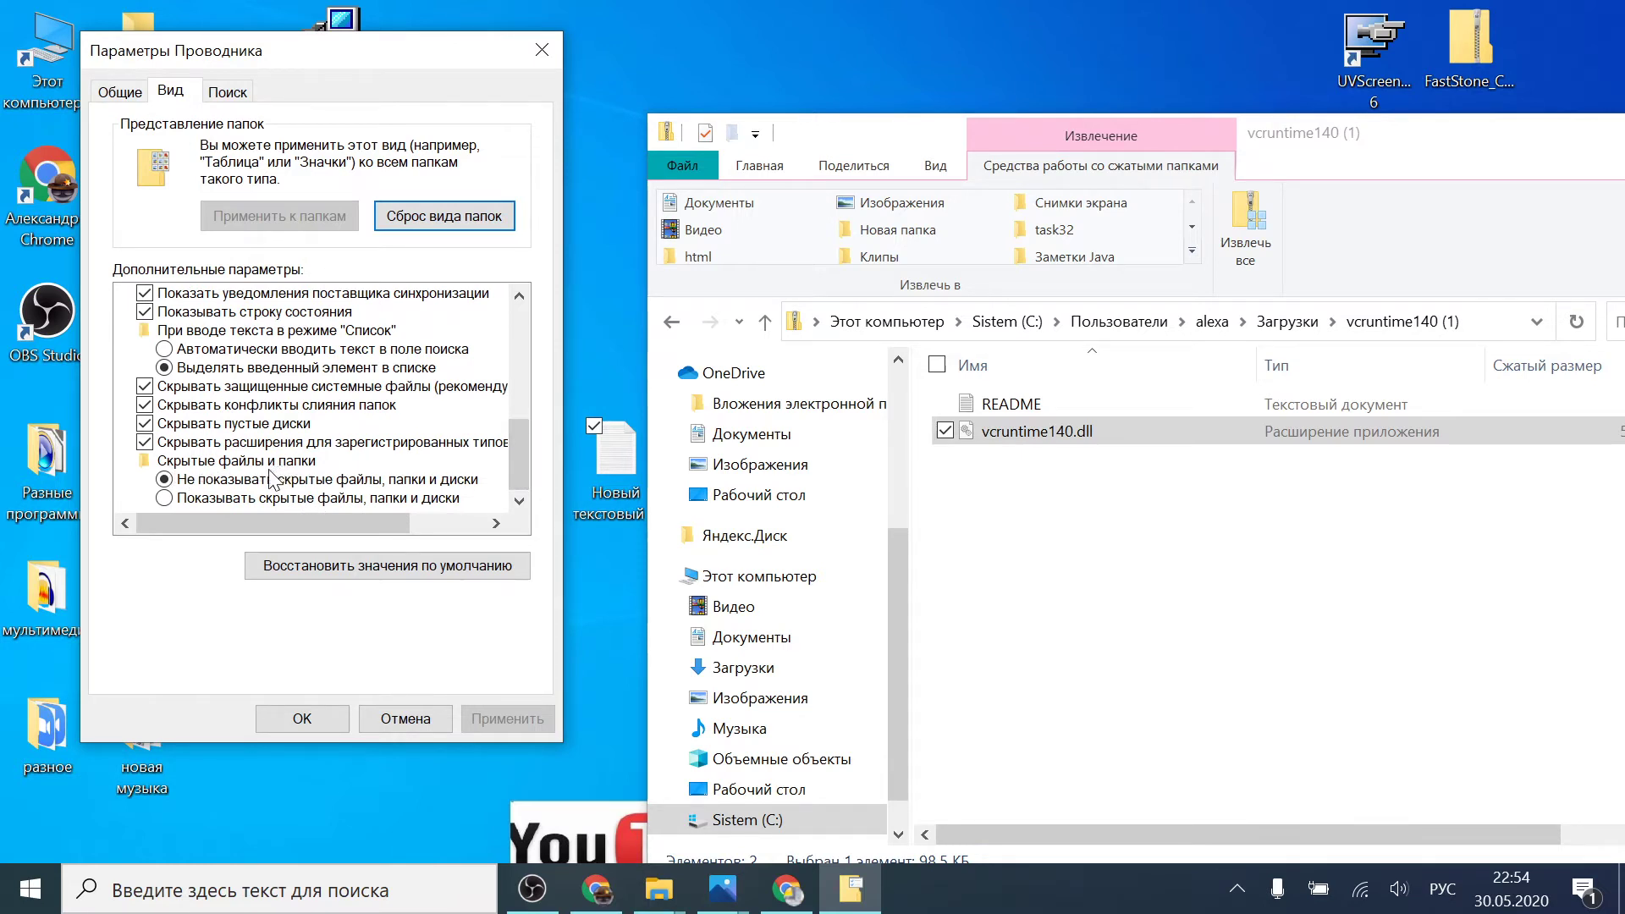
click(230, 499)
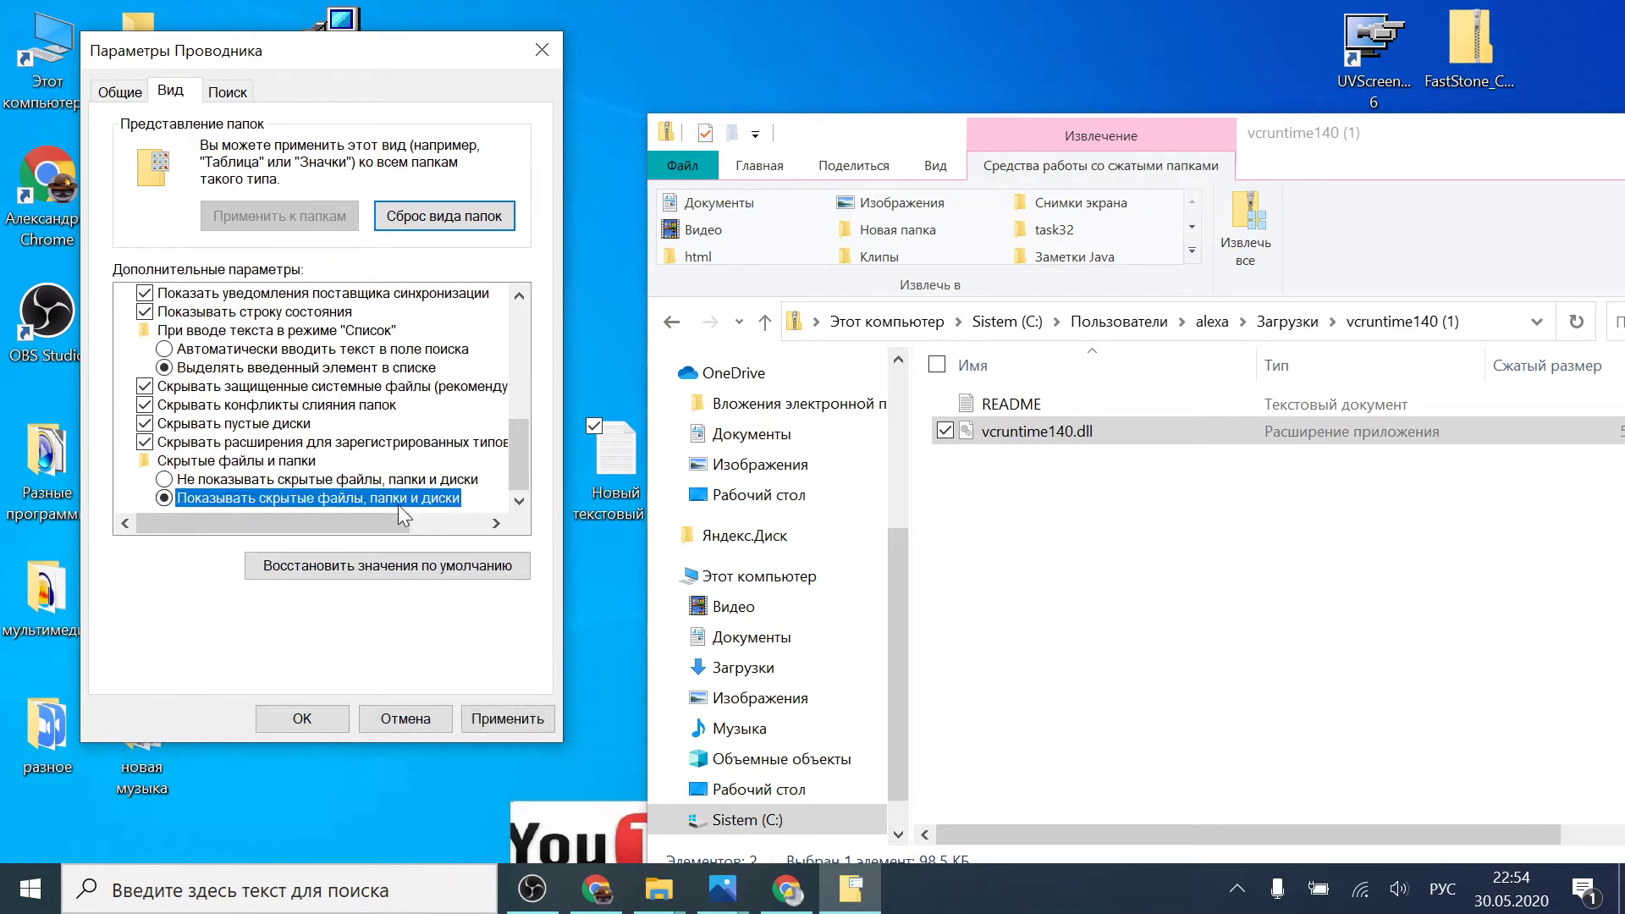
click(469, 721)
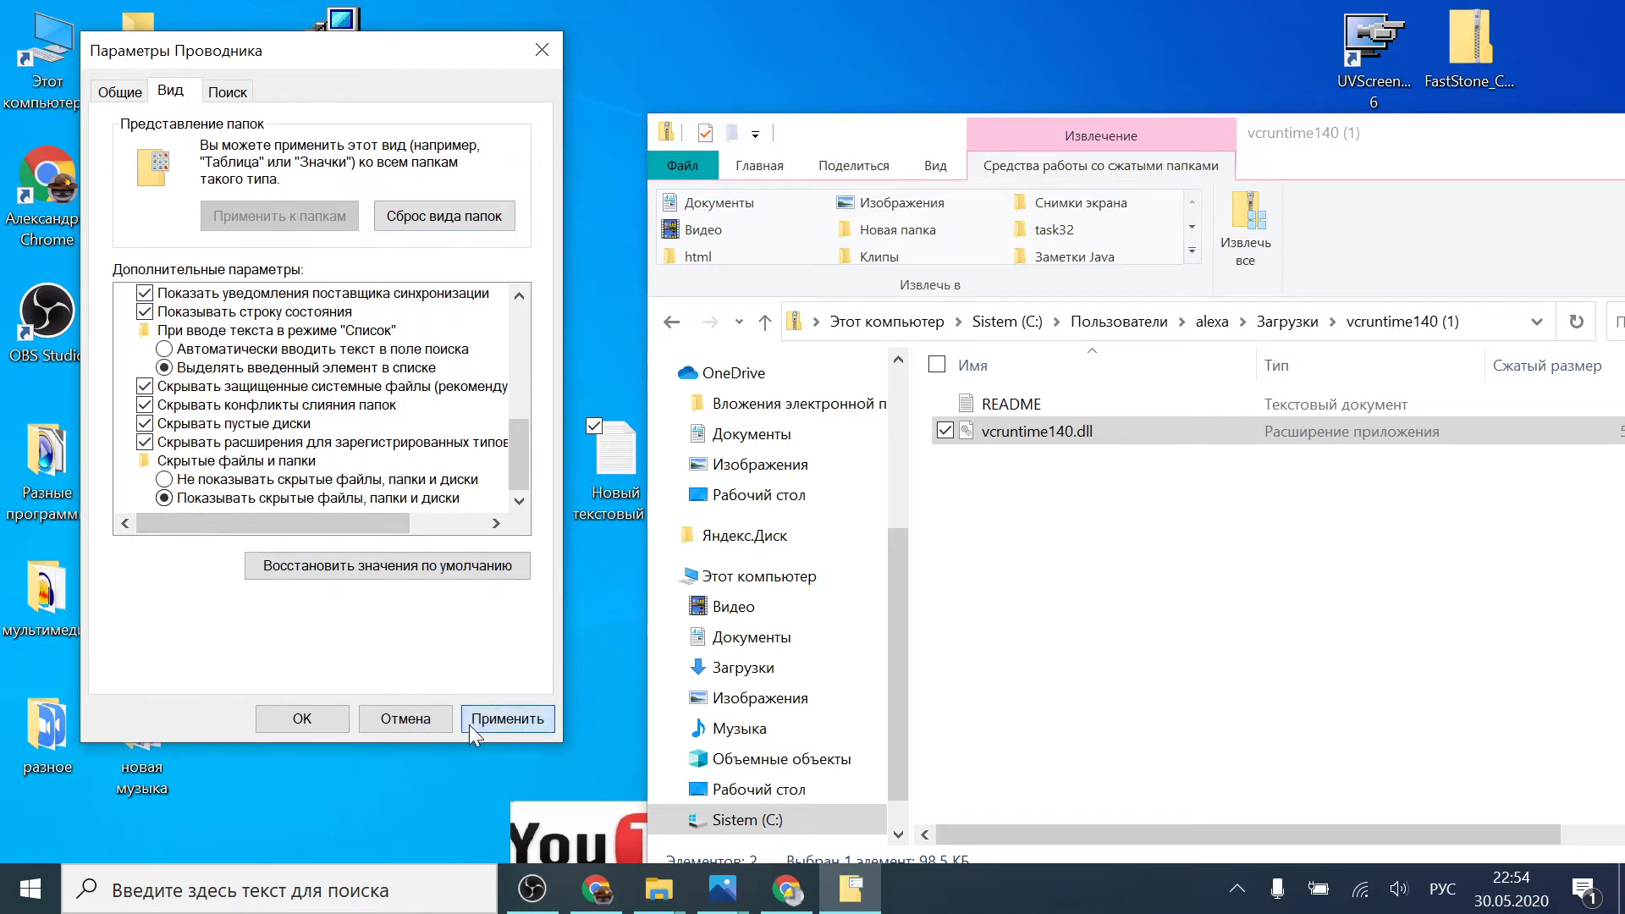
click(316, 722)
Step: Reposition the archive window and open a separate Проводник window by searching Windows for "проводник"
click(1245, 246)
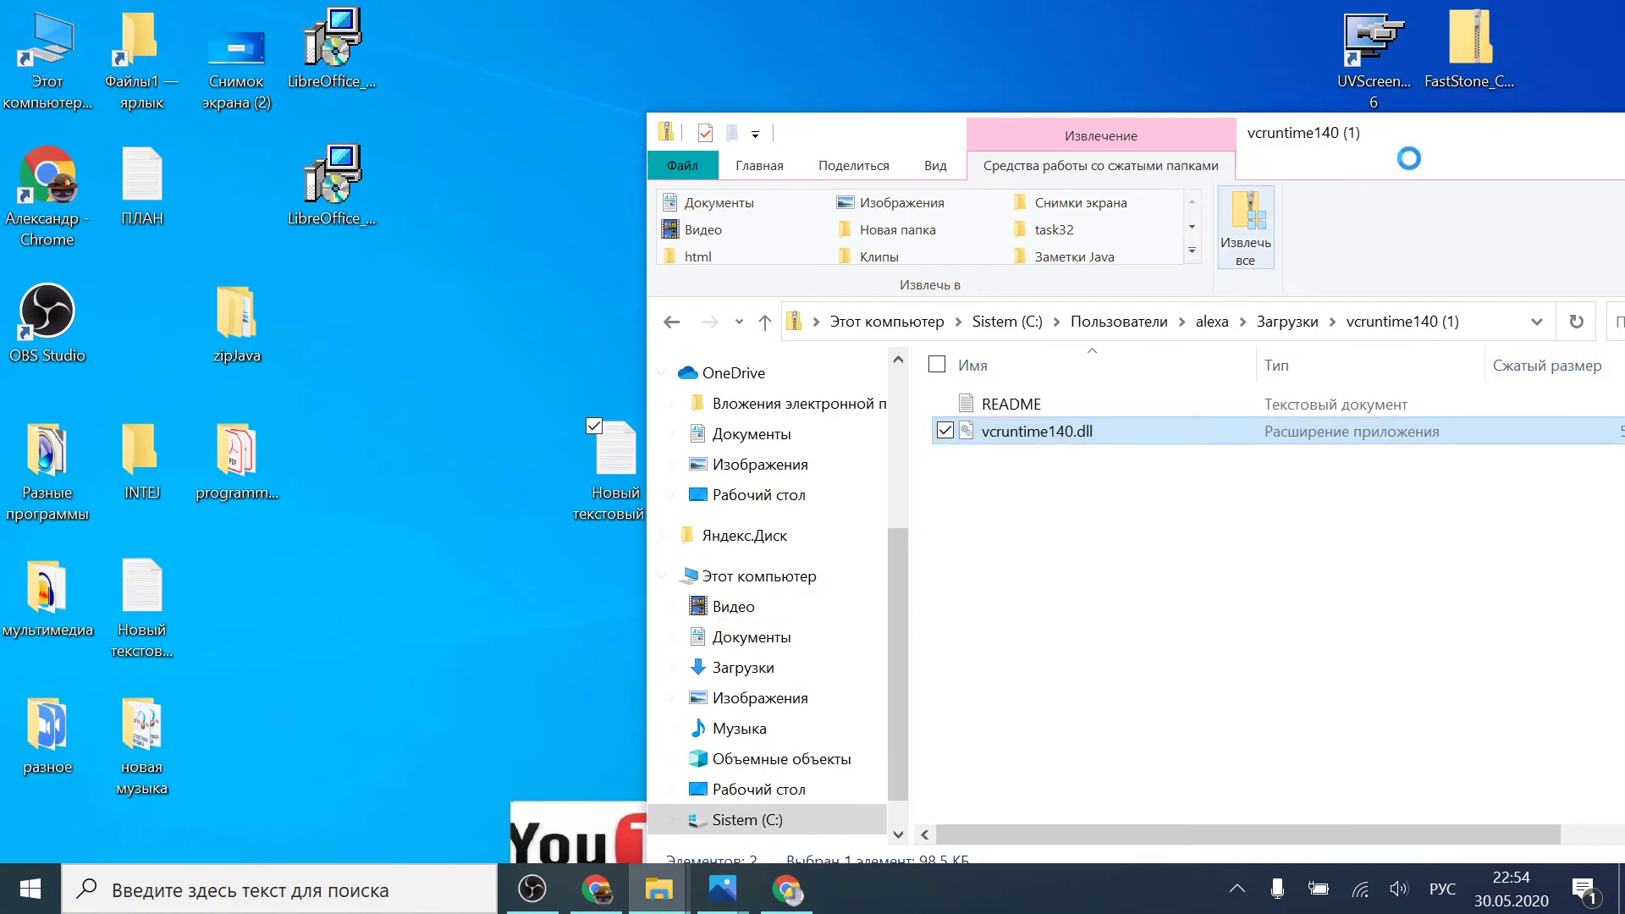
drag(1395, 149, 1235, 73)
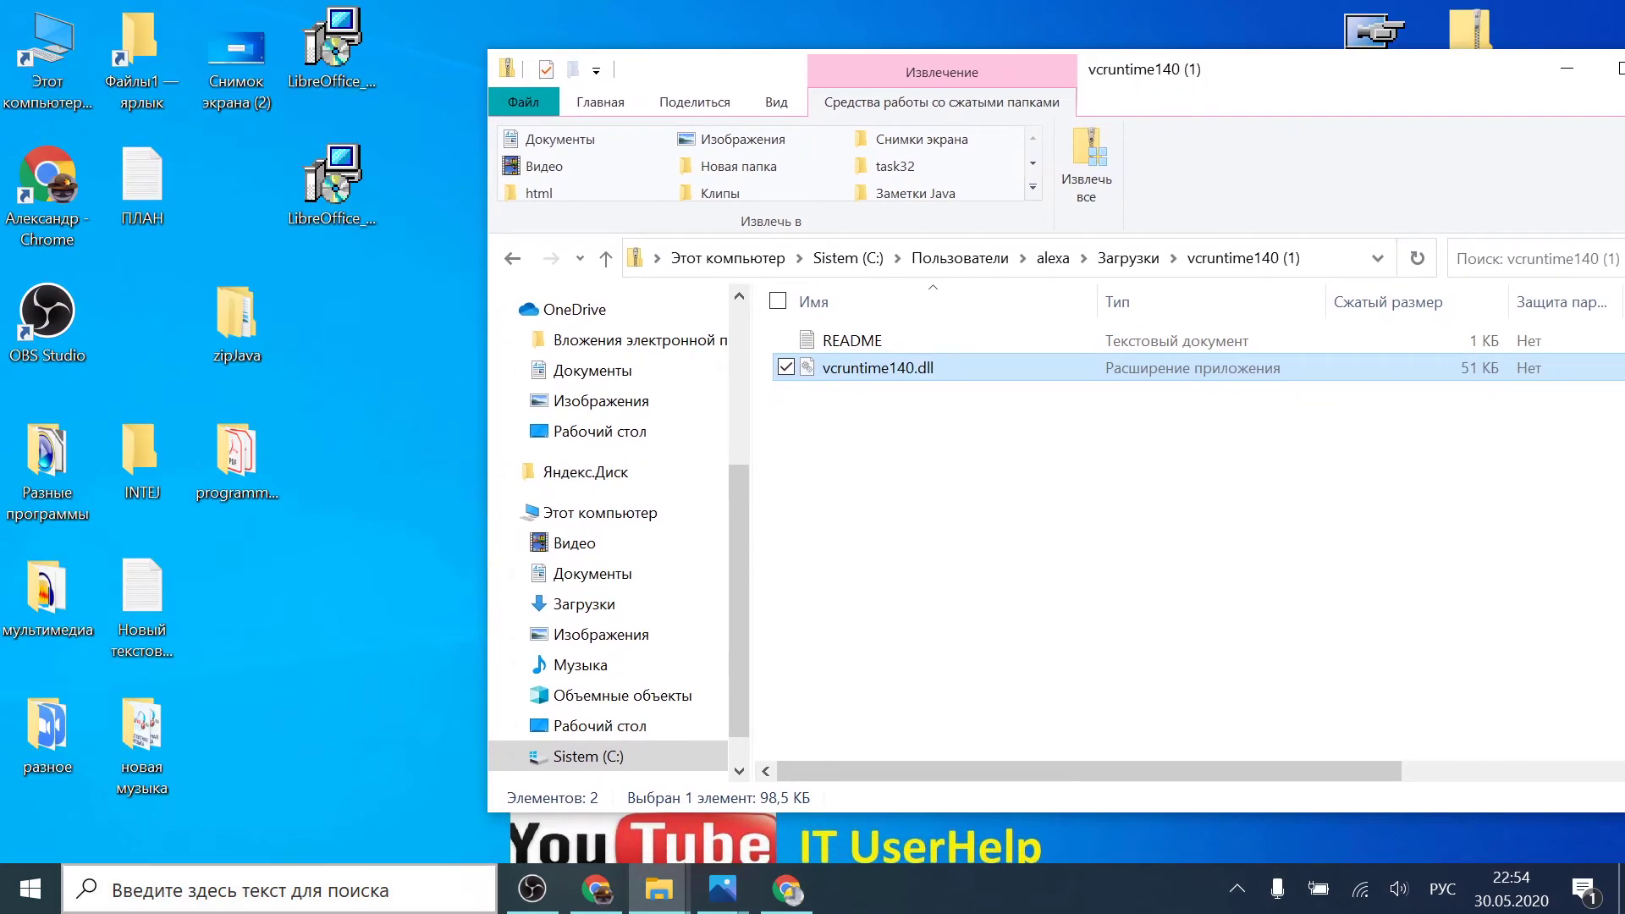
click(280, 890)
text(про)
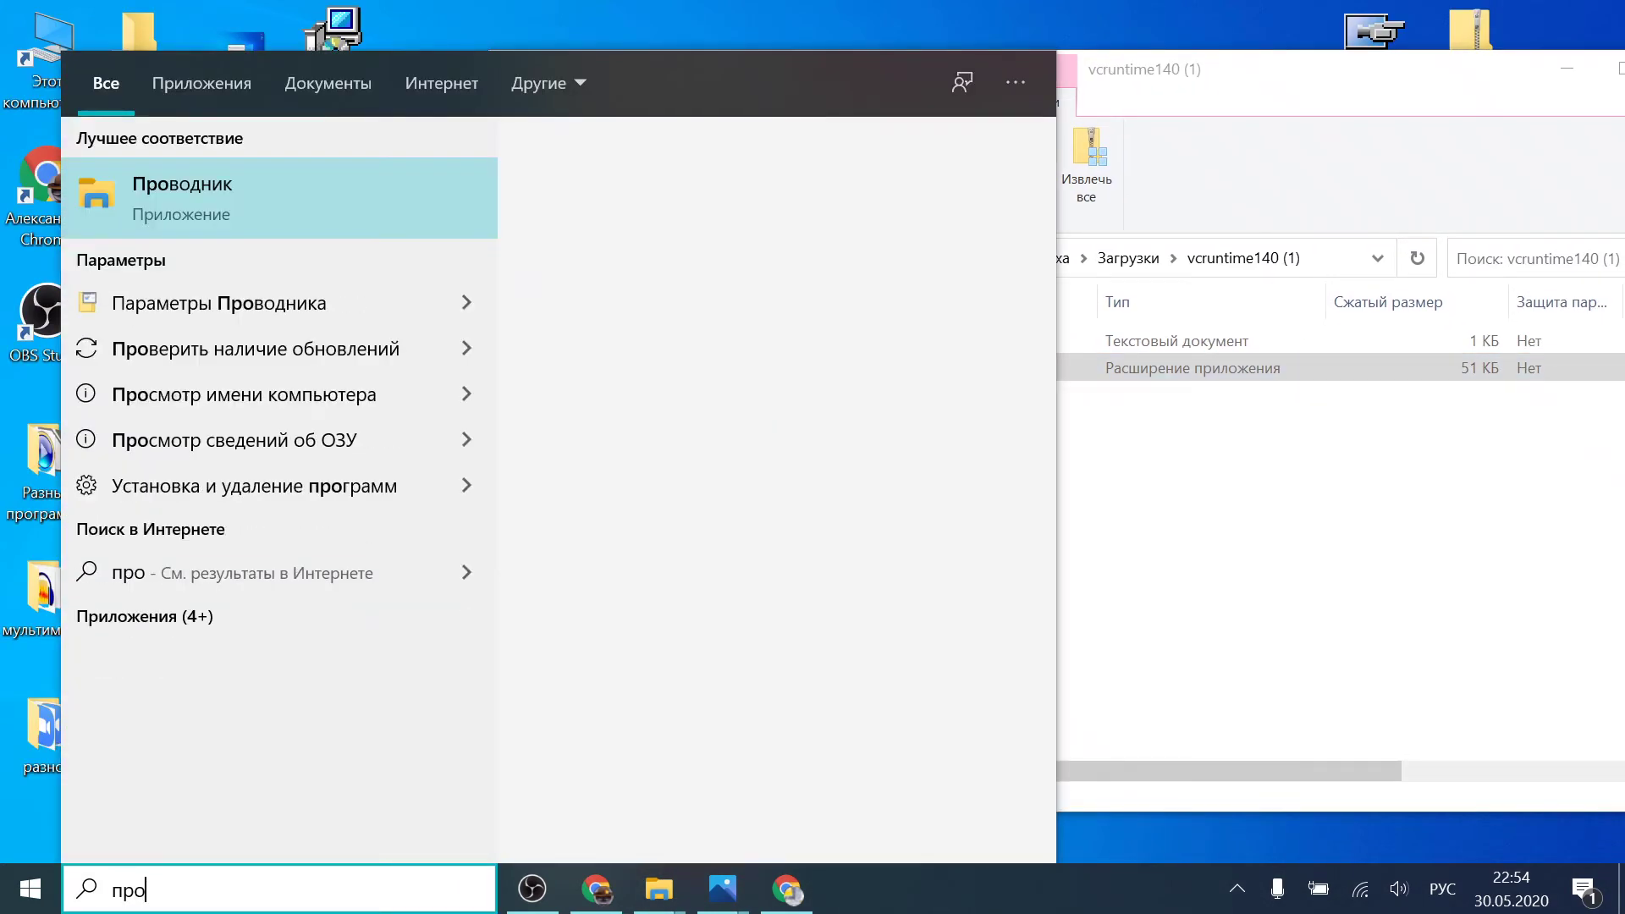
text(воднк)
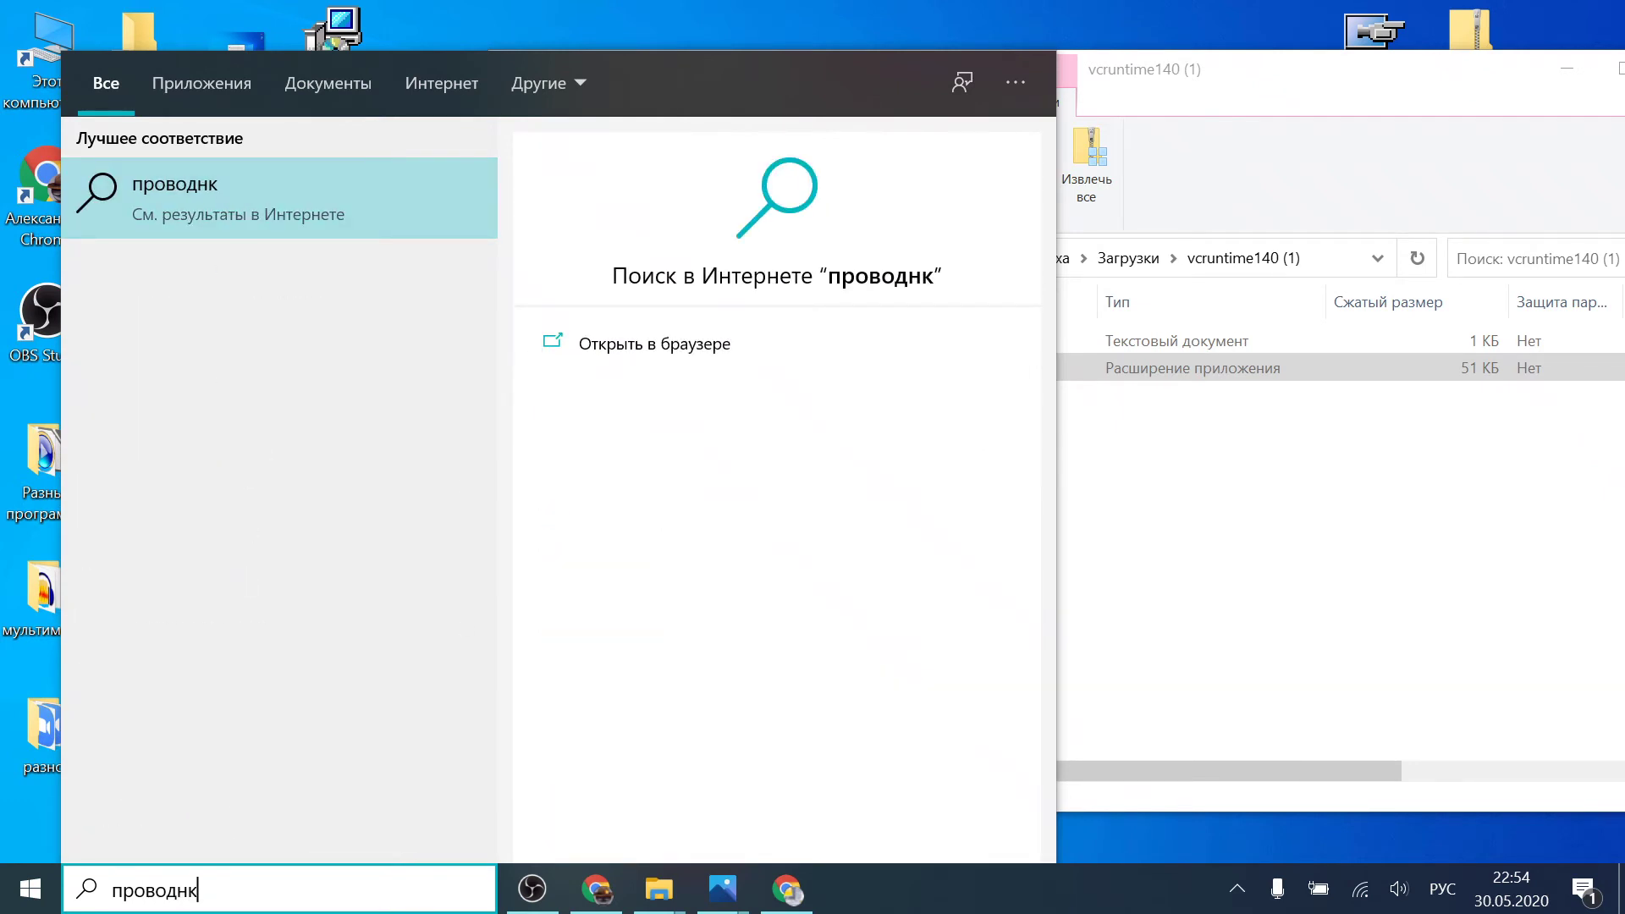
key(BackSpace)
text(ик)
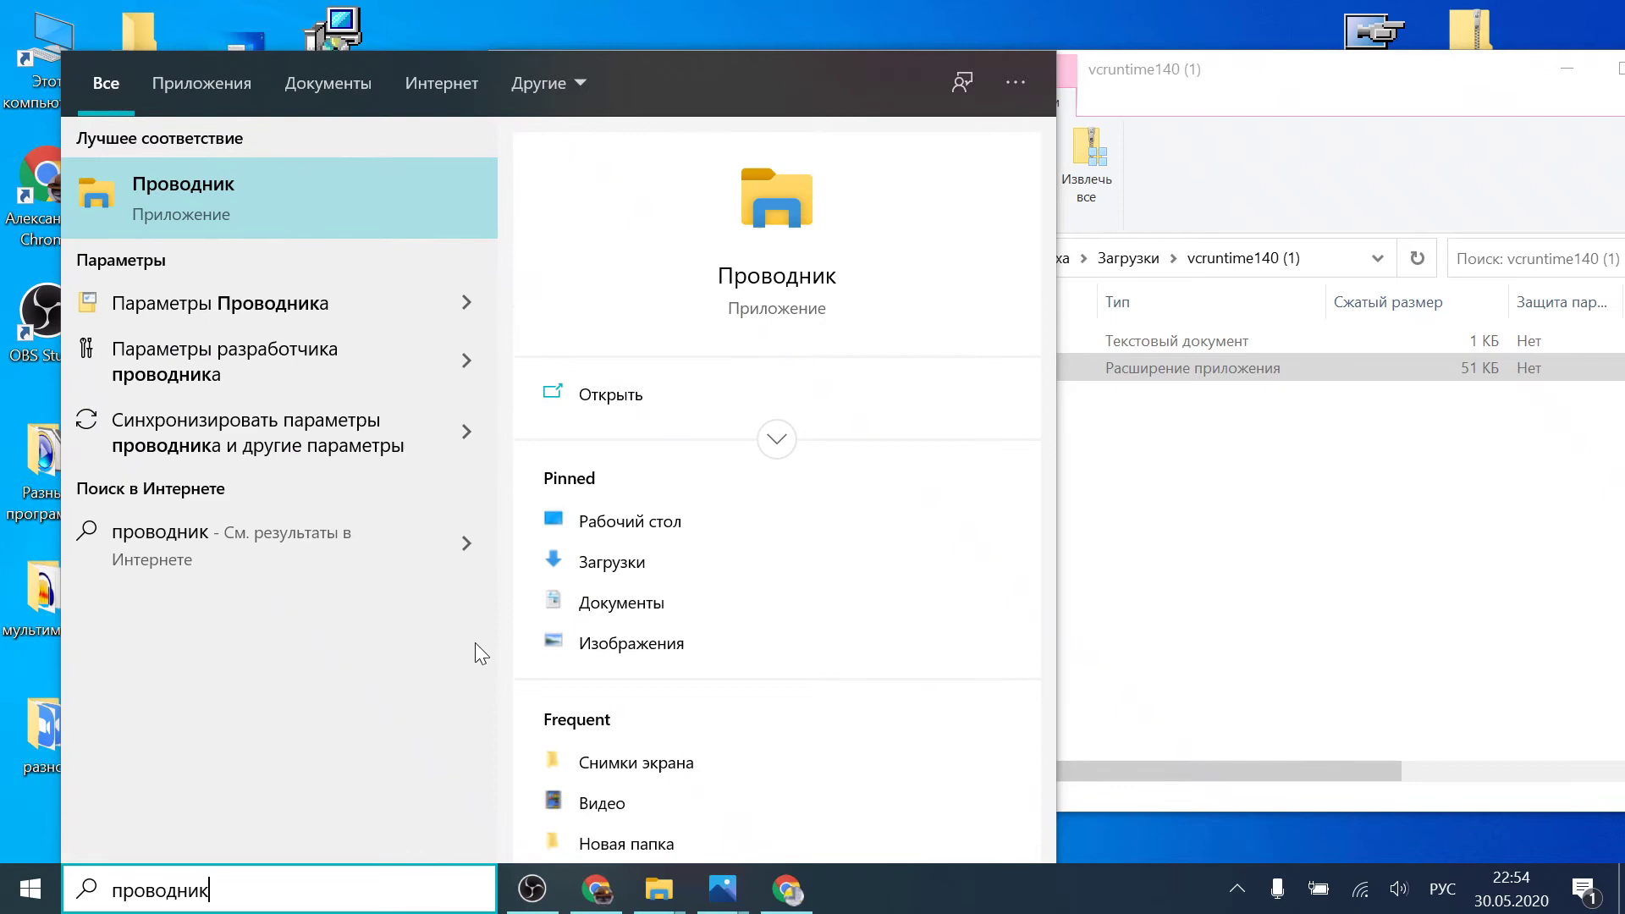
click(308, 179)
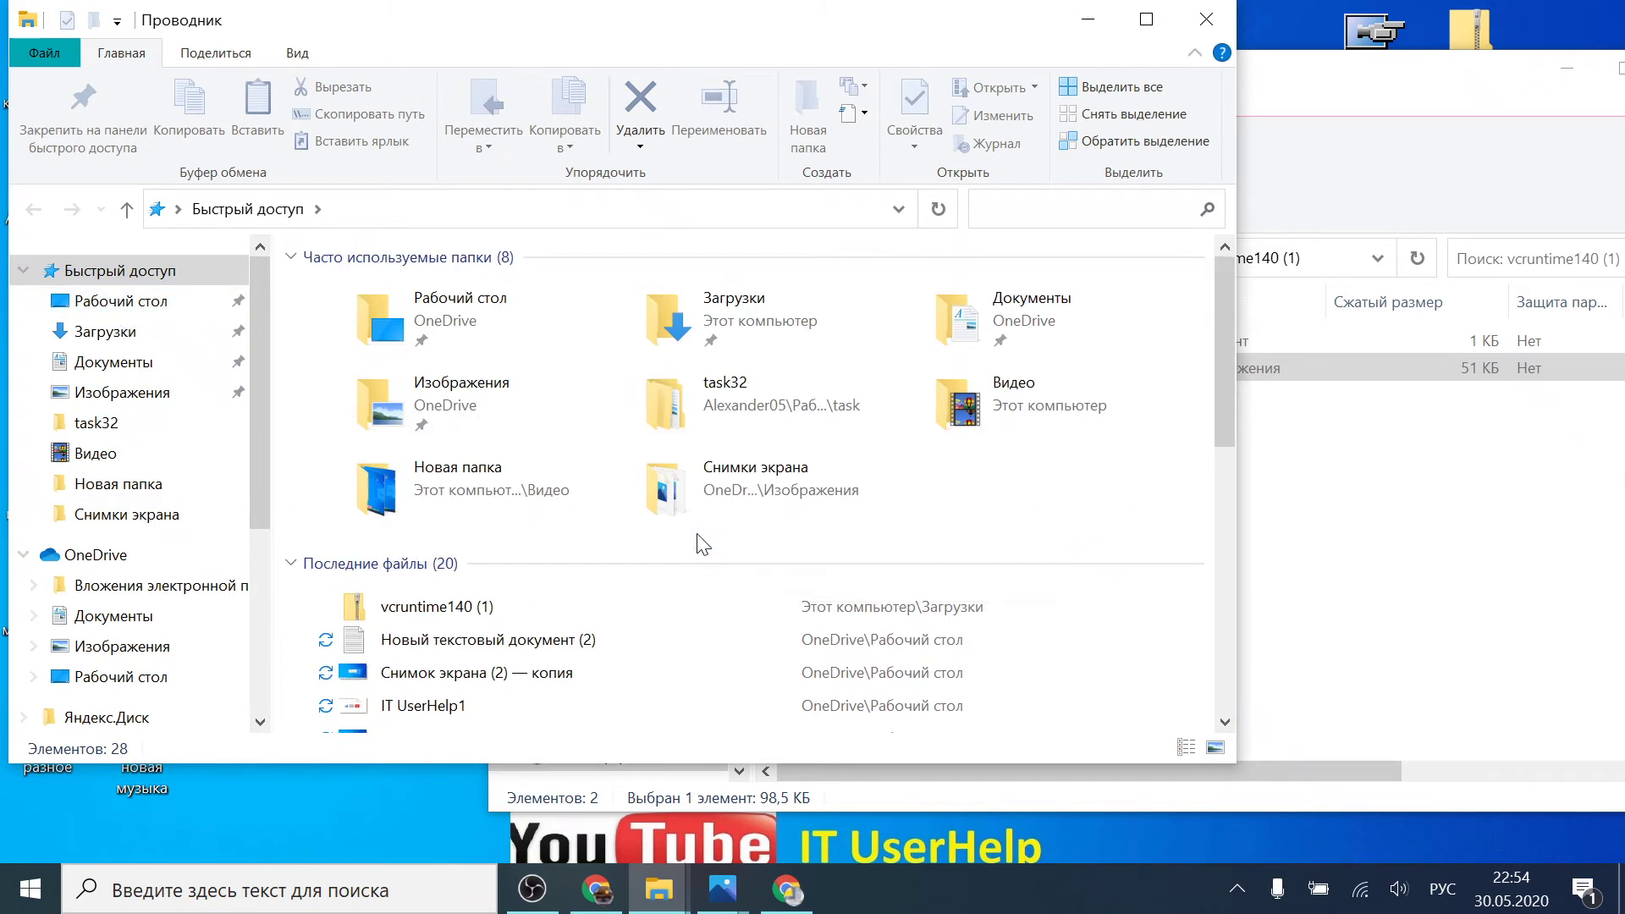
Step: Go to Этот компьютер in the new Проводник window and open the Sistem (C:) drive
scroll(309, 530, down, 5)
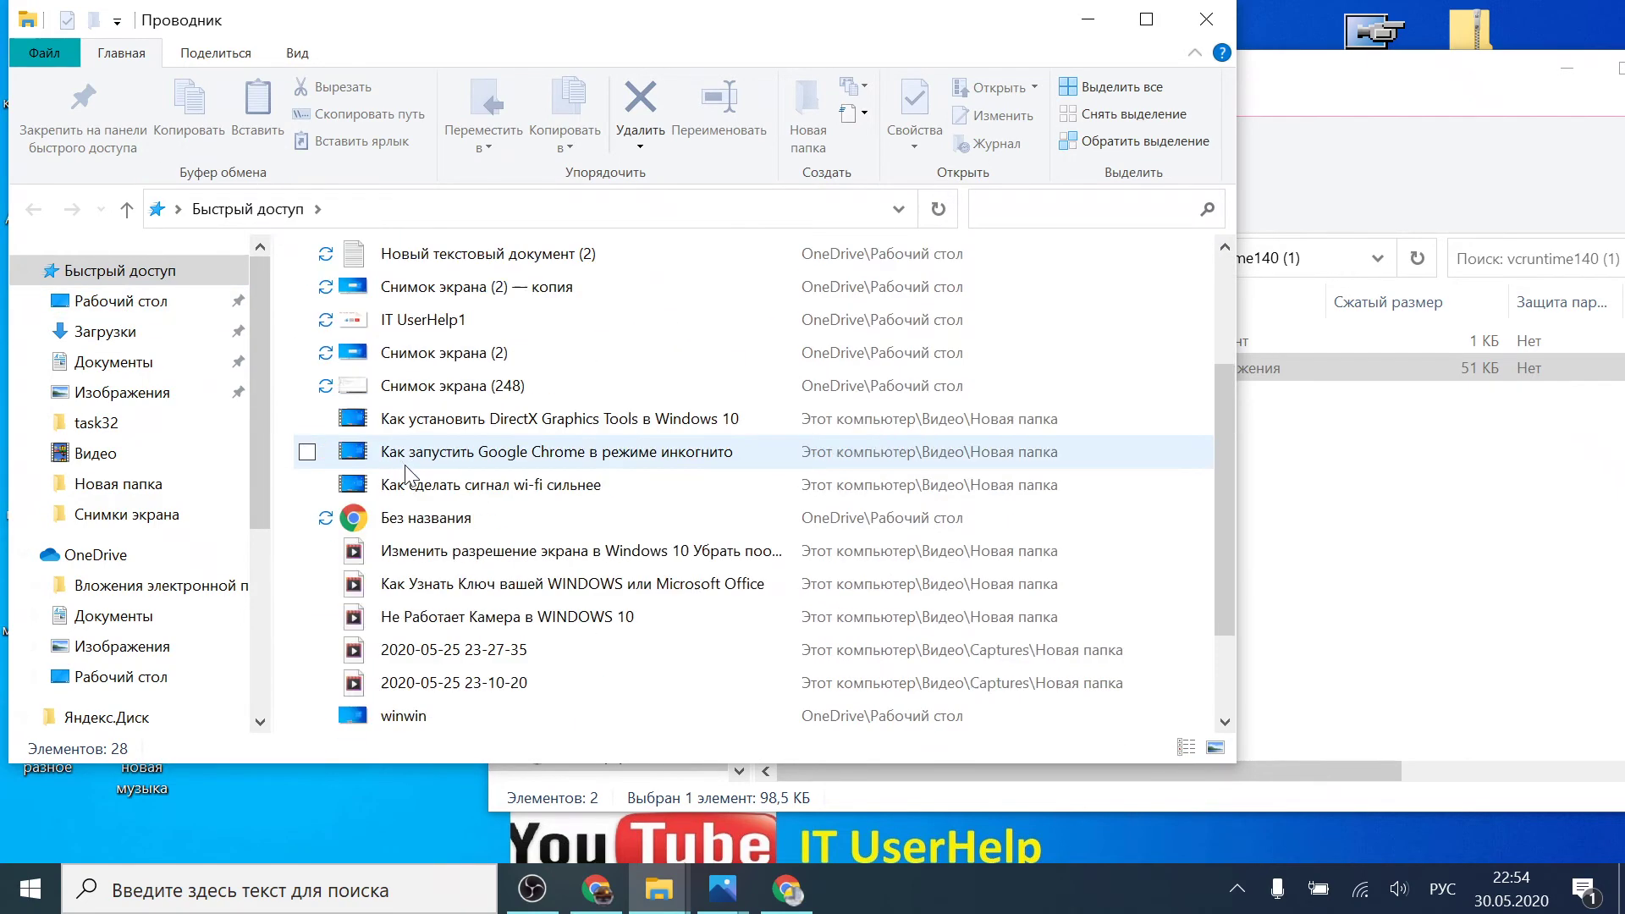
scroll(381, 592, up, 5)
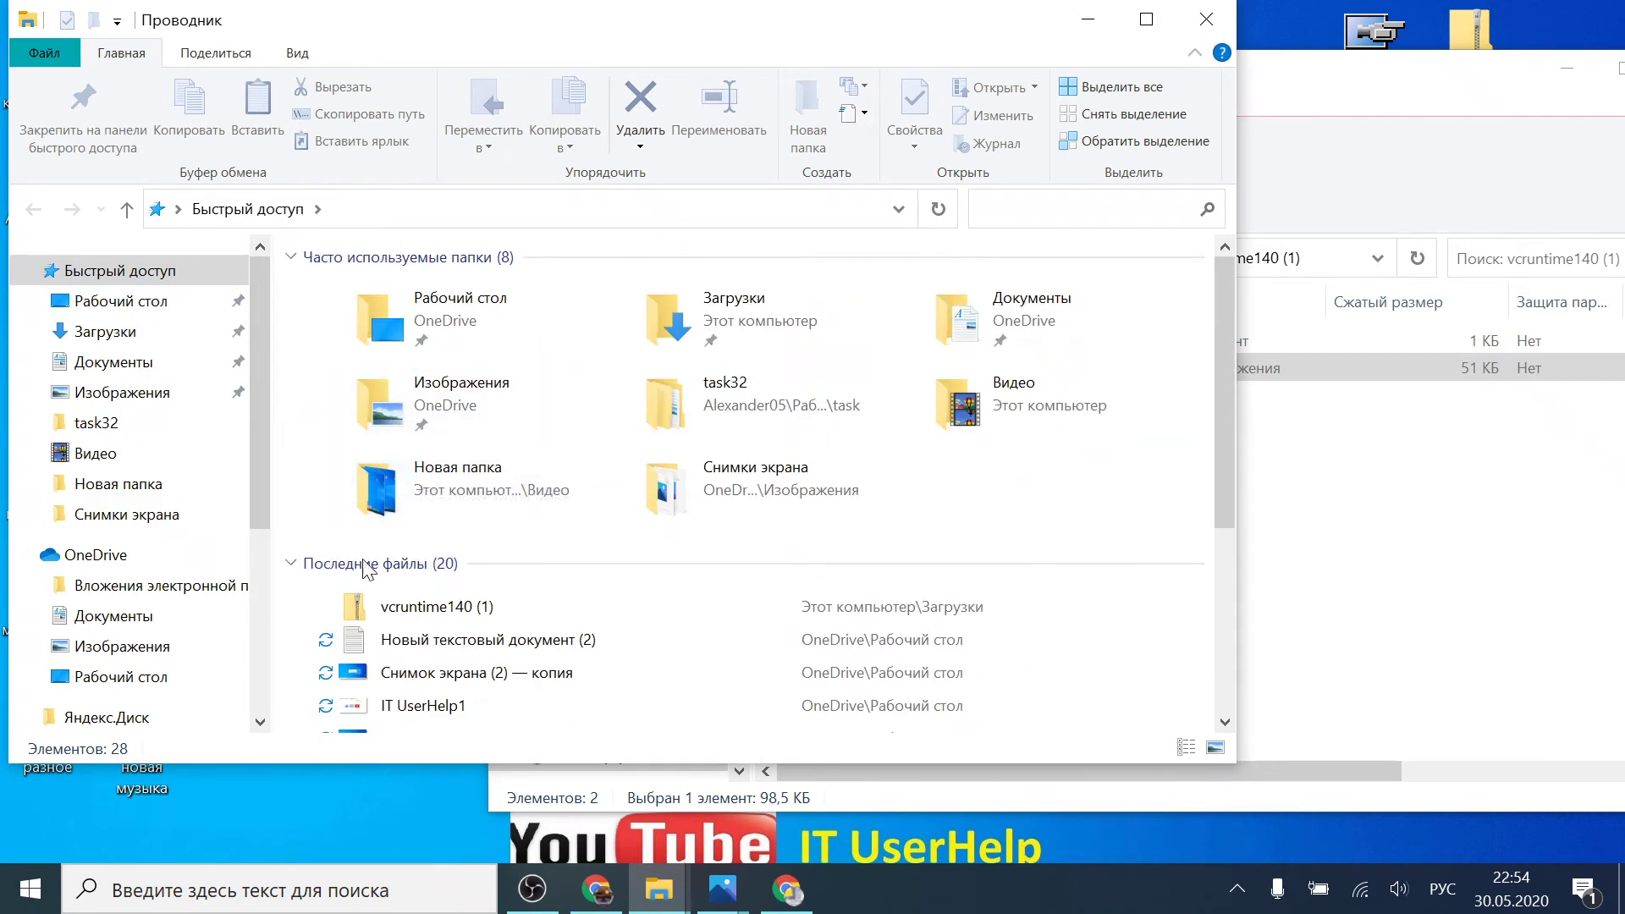
drag(258, 462, 241, 628)
click(148, 423)
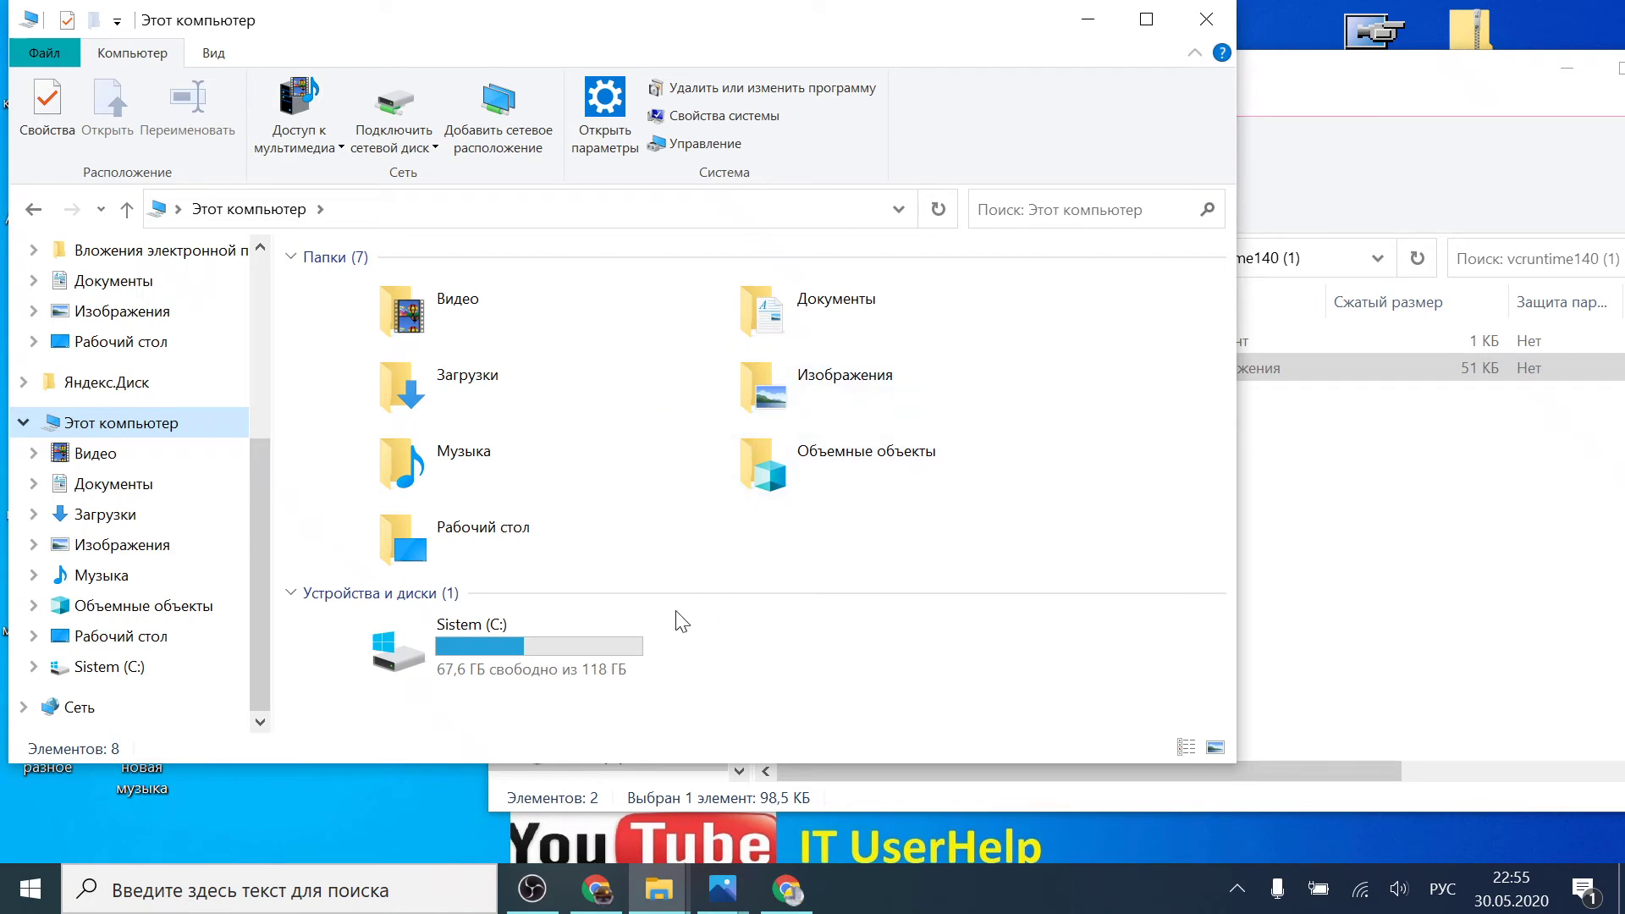
click(754, 659)
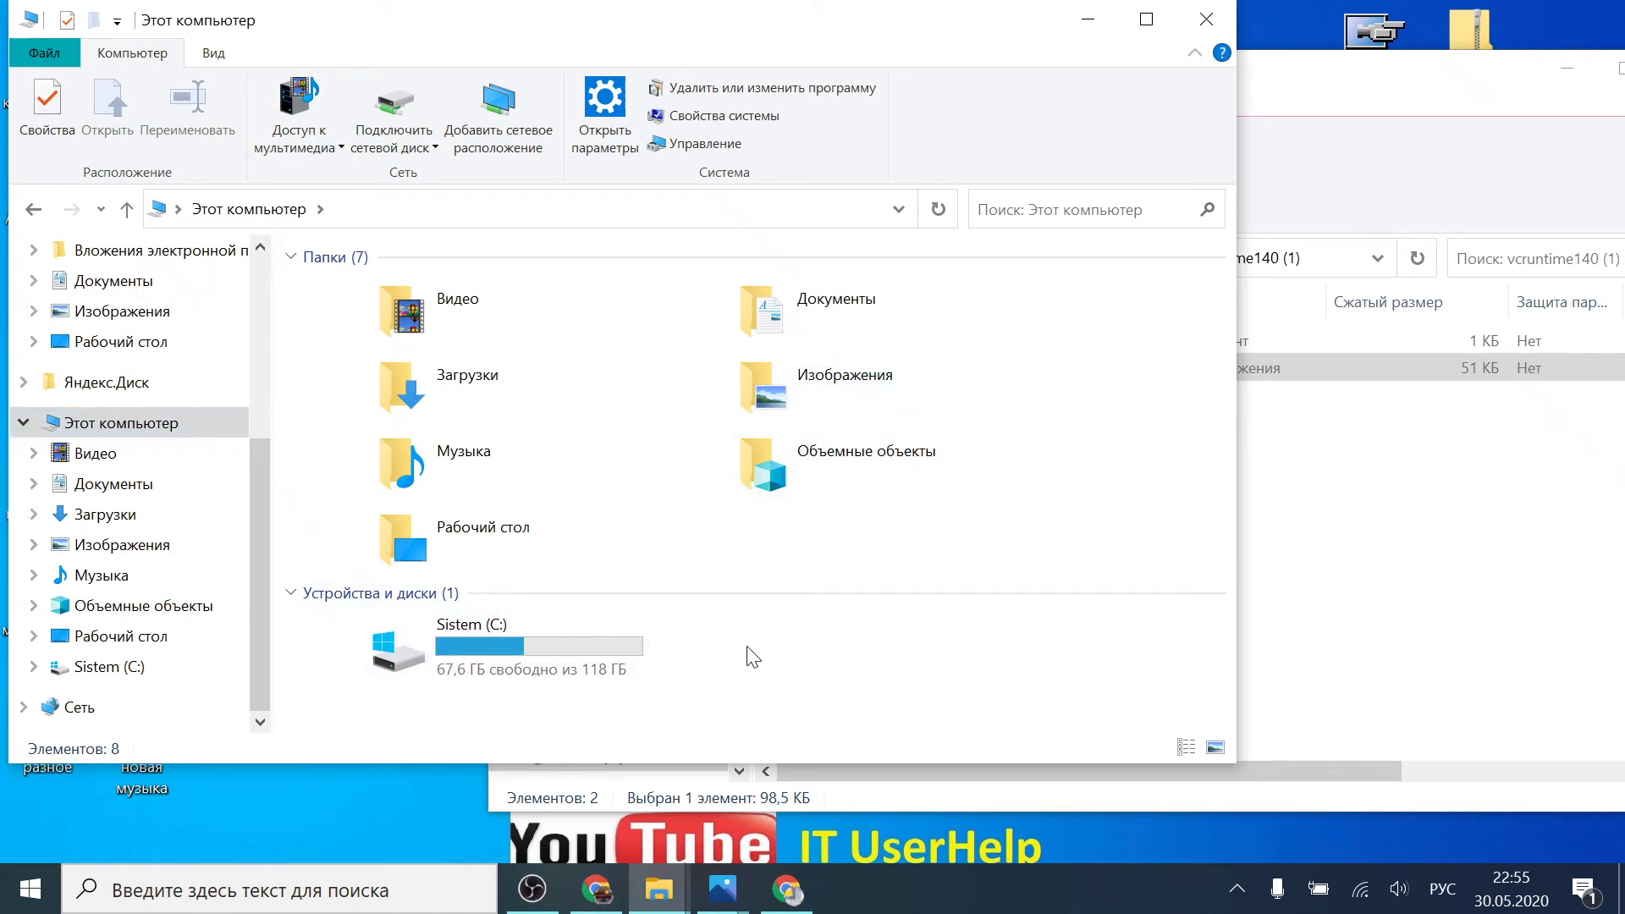
double_click(487, 647)
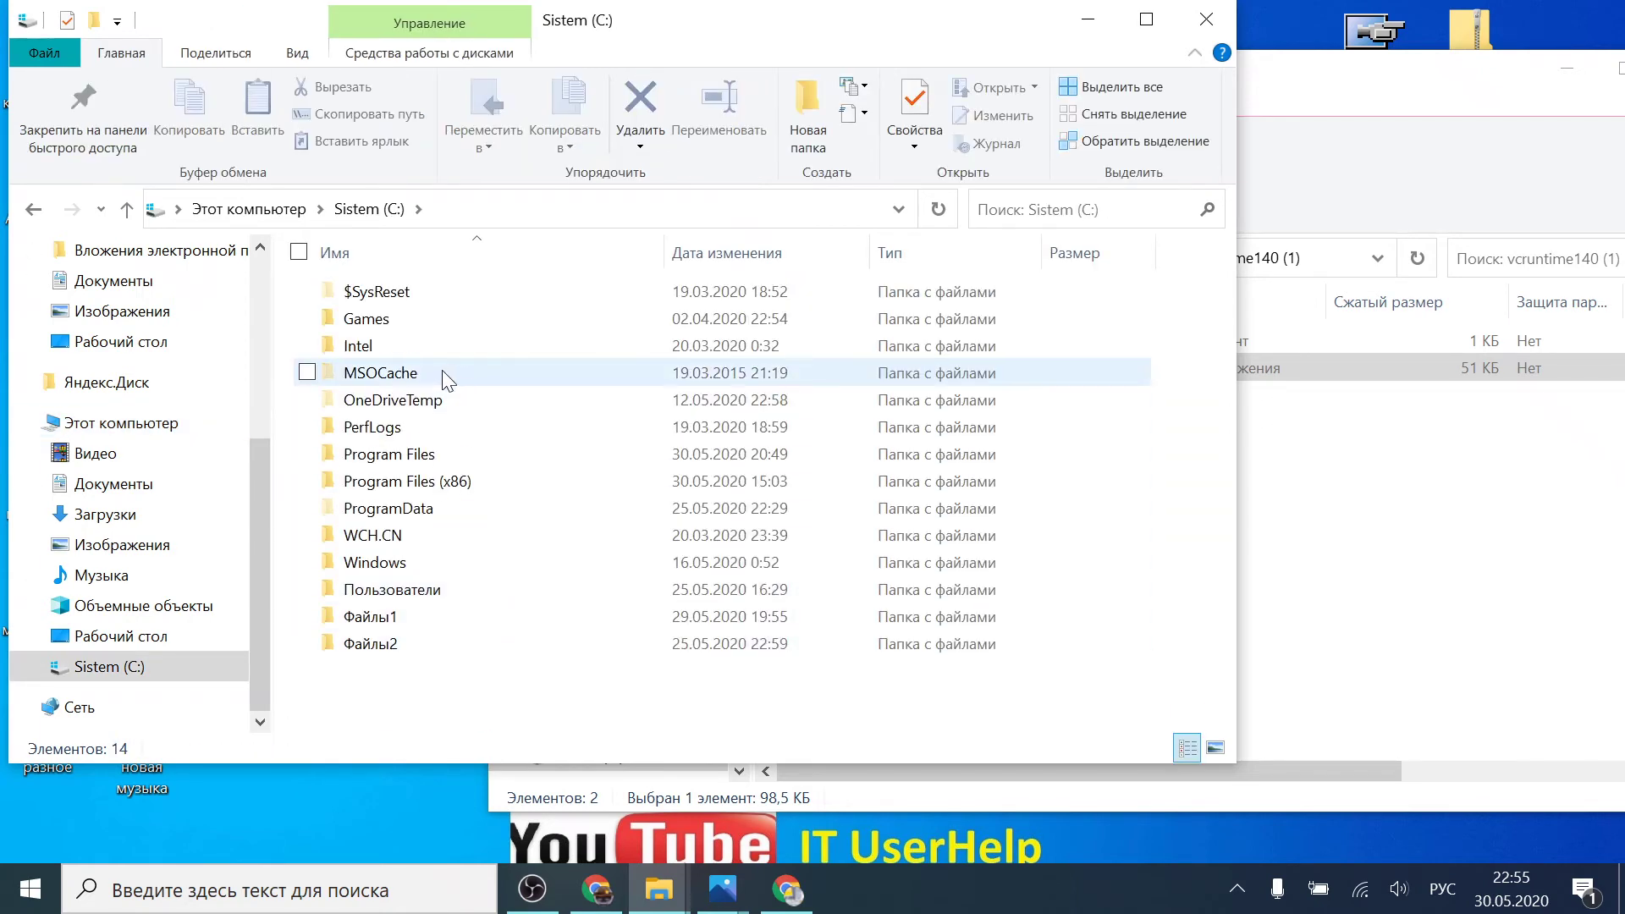
Step: Open the Windows folder on drive C: and select the System32 folder
double_click(399, 569)
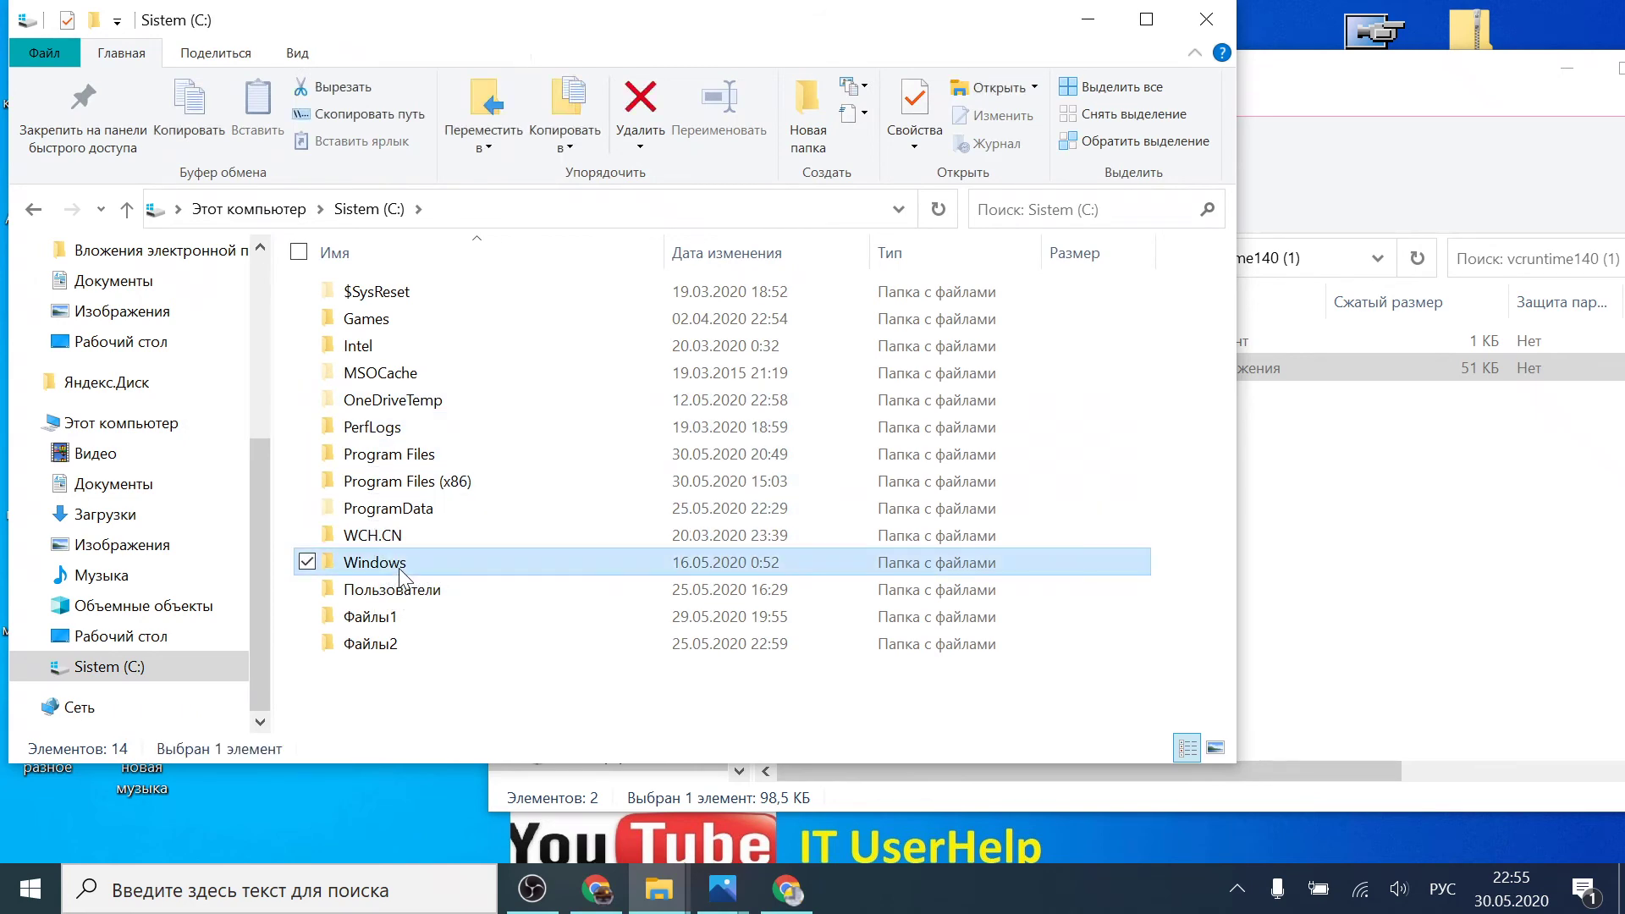
scroll(560, 496, down, 3)
scroll(559, 496, down, 14)
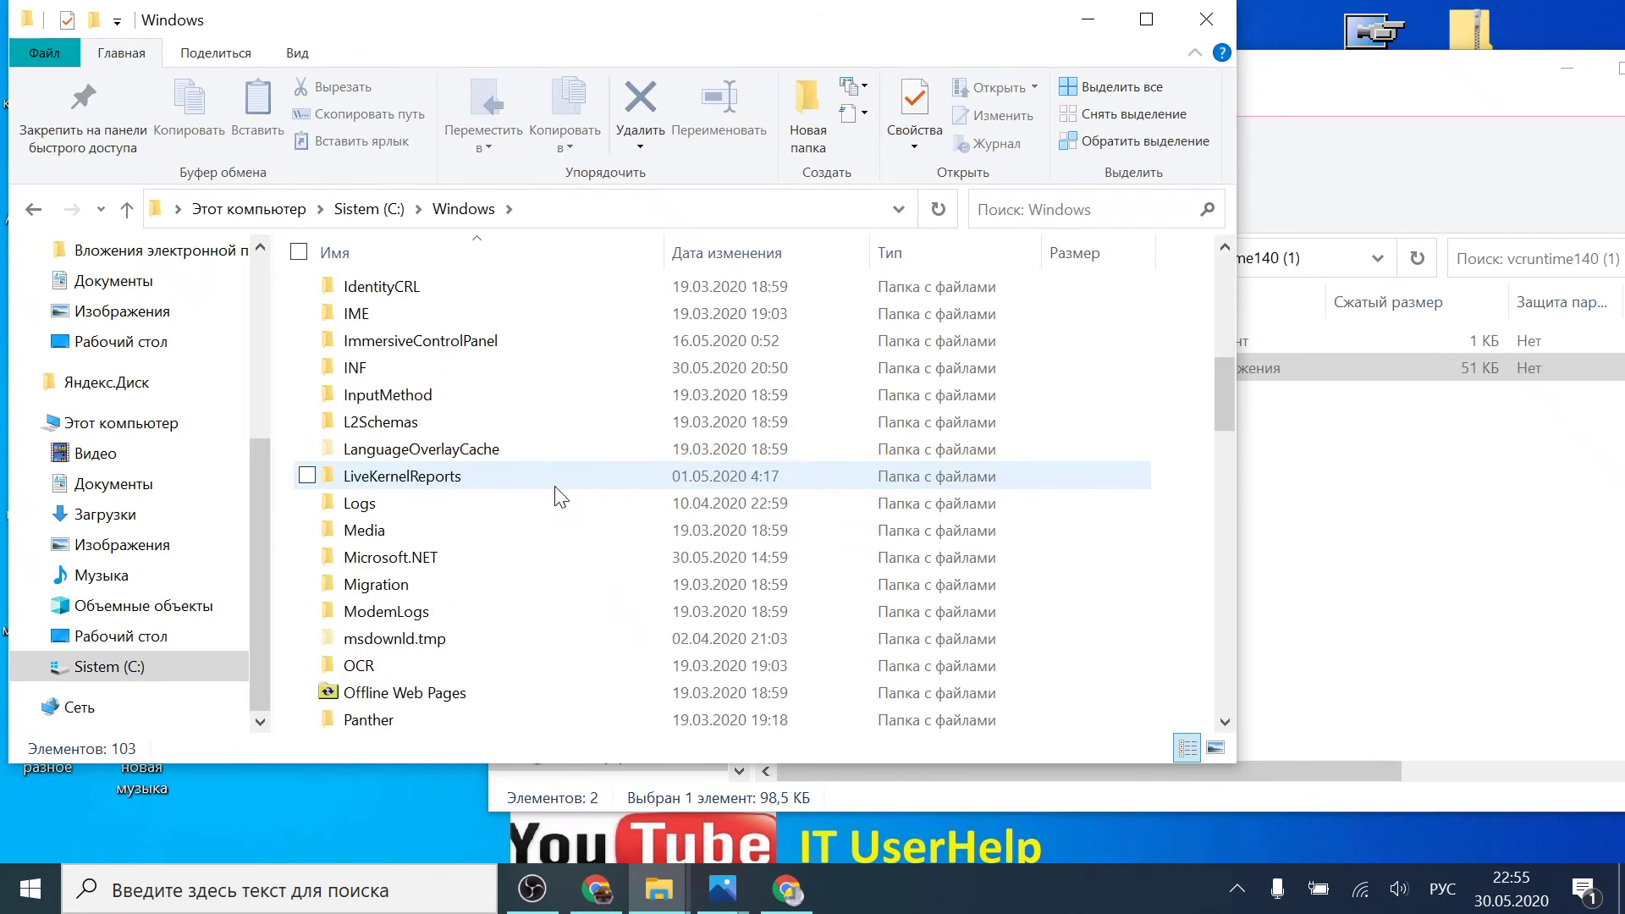
scroll(559, 496, down, 6)
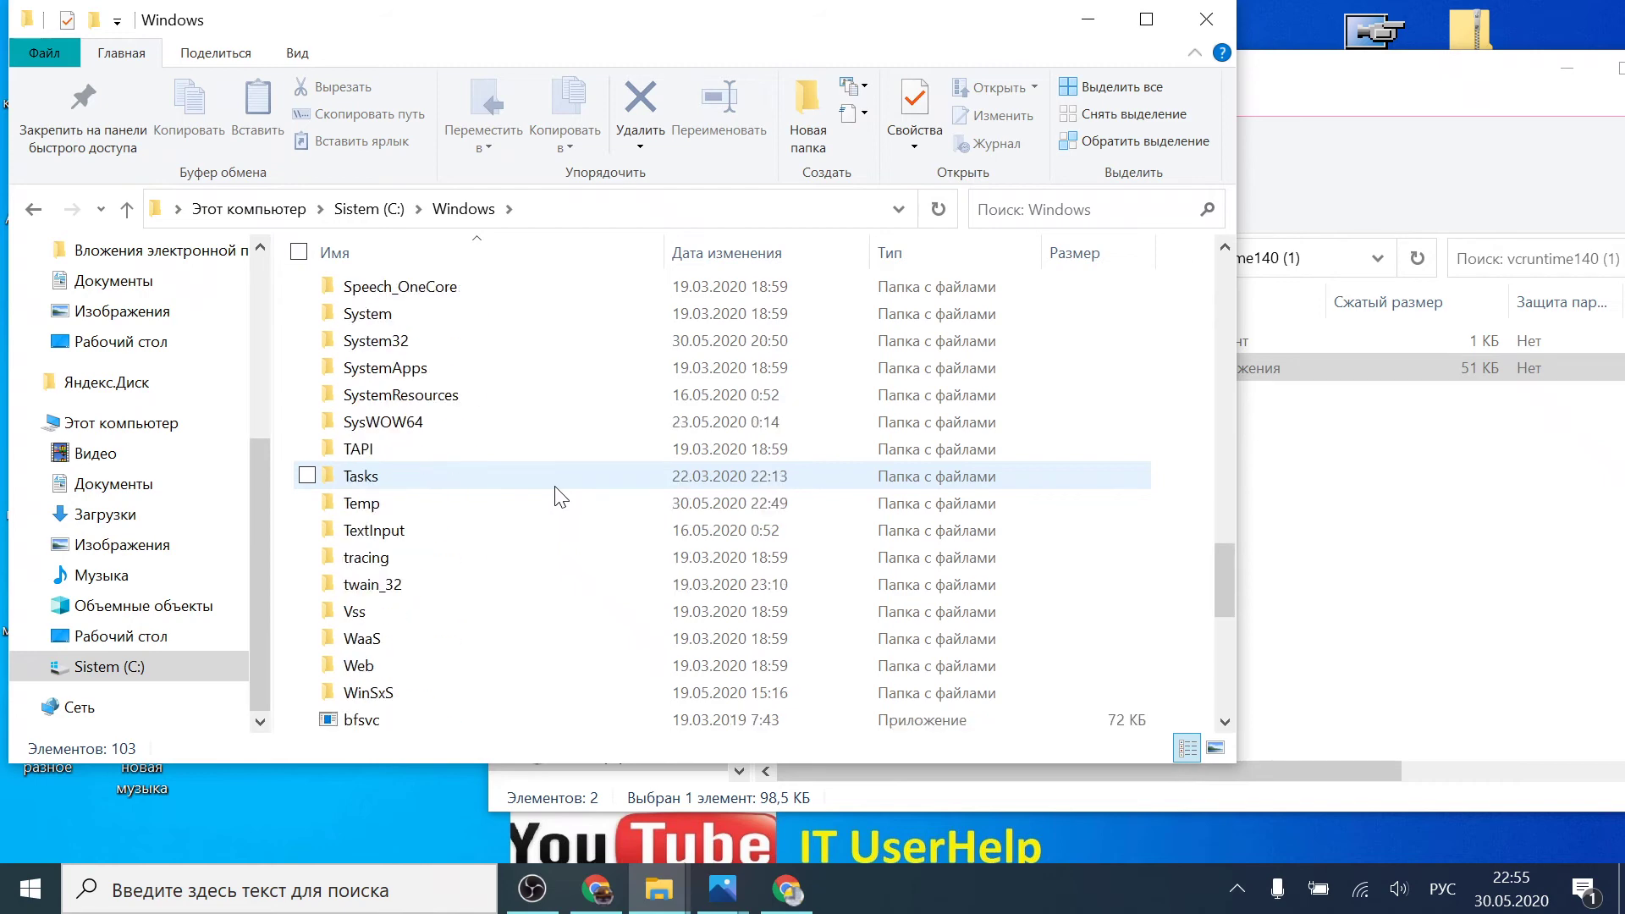
scroll(555, 491, up, 5)
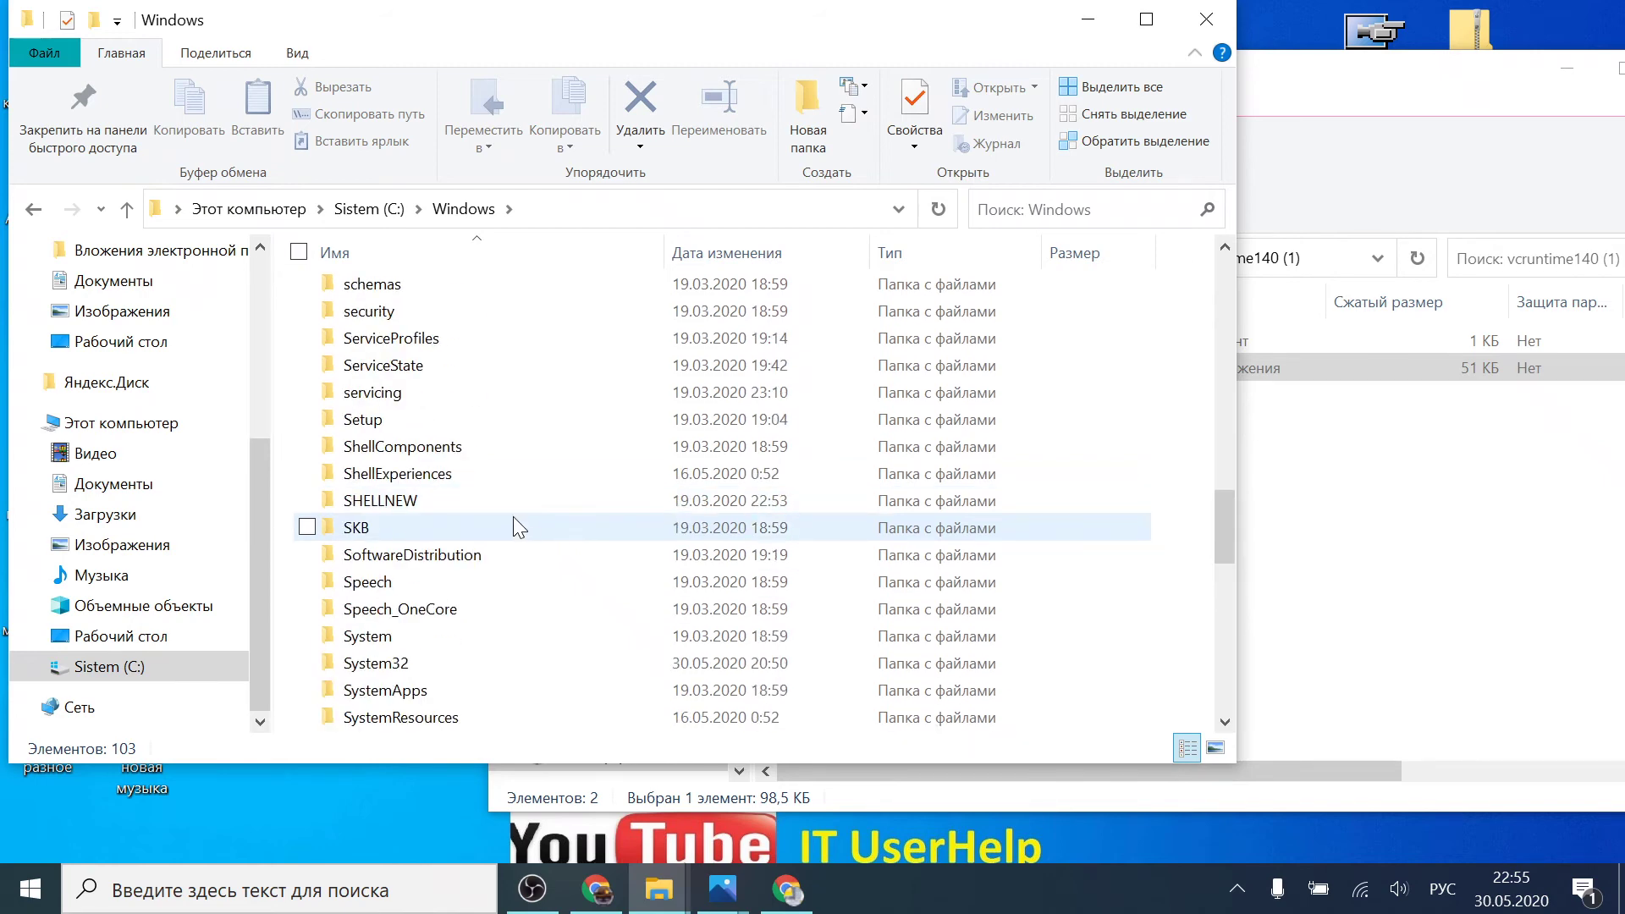
scroll(514, 519, up, 5)
scroll(514, 519, down, 5)
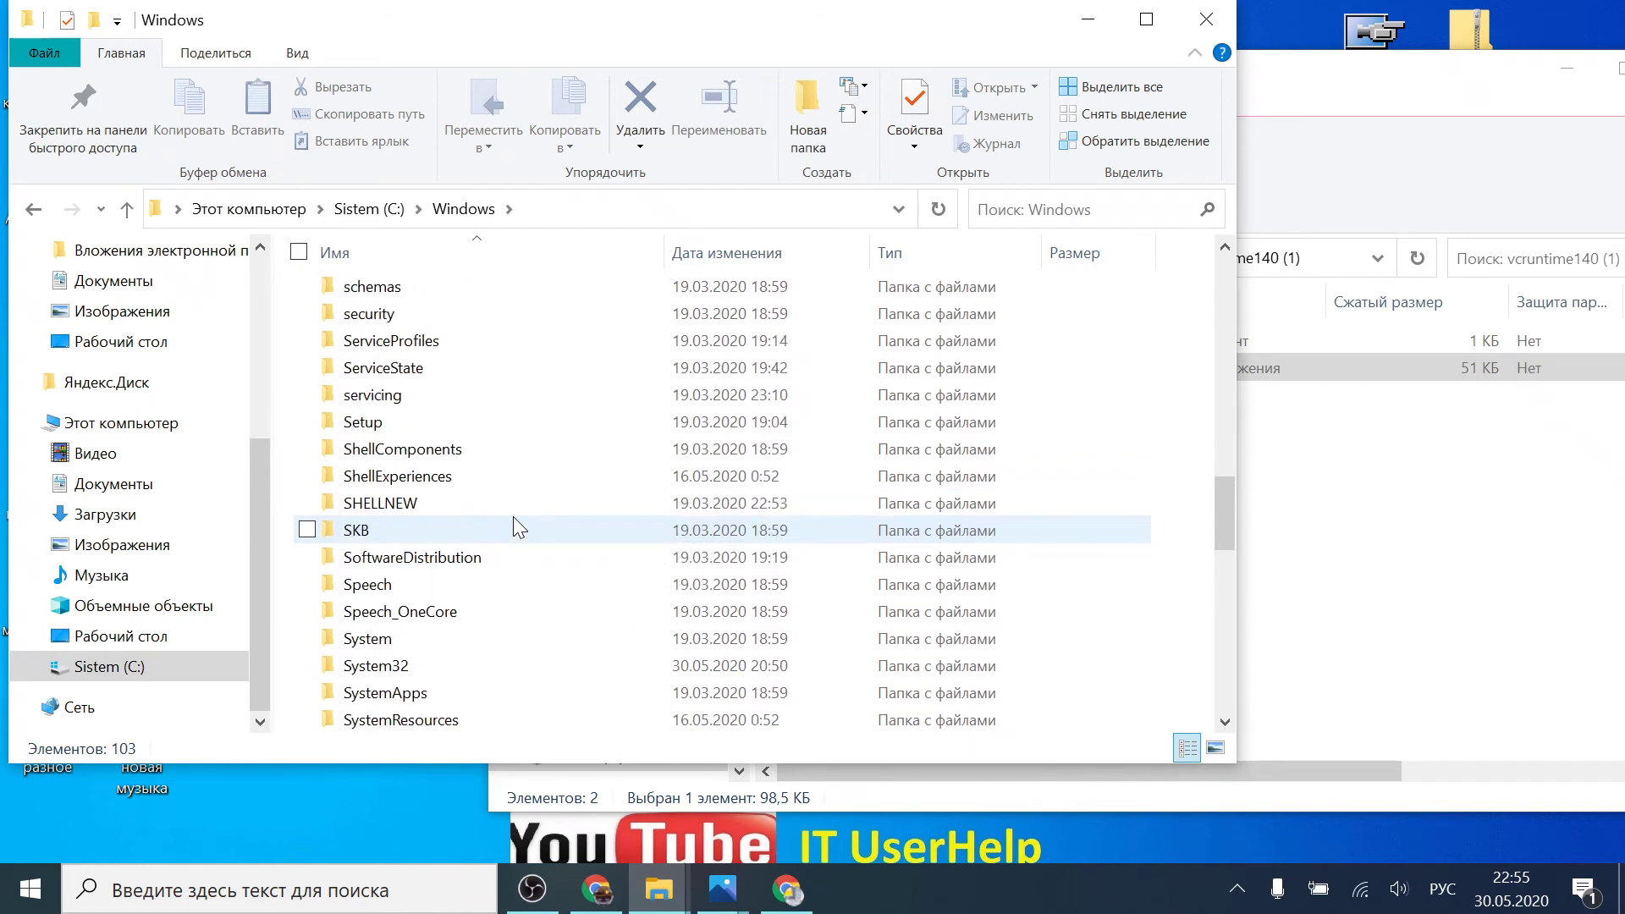
scroll(513, 519, down, 3)
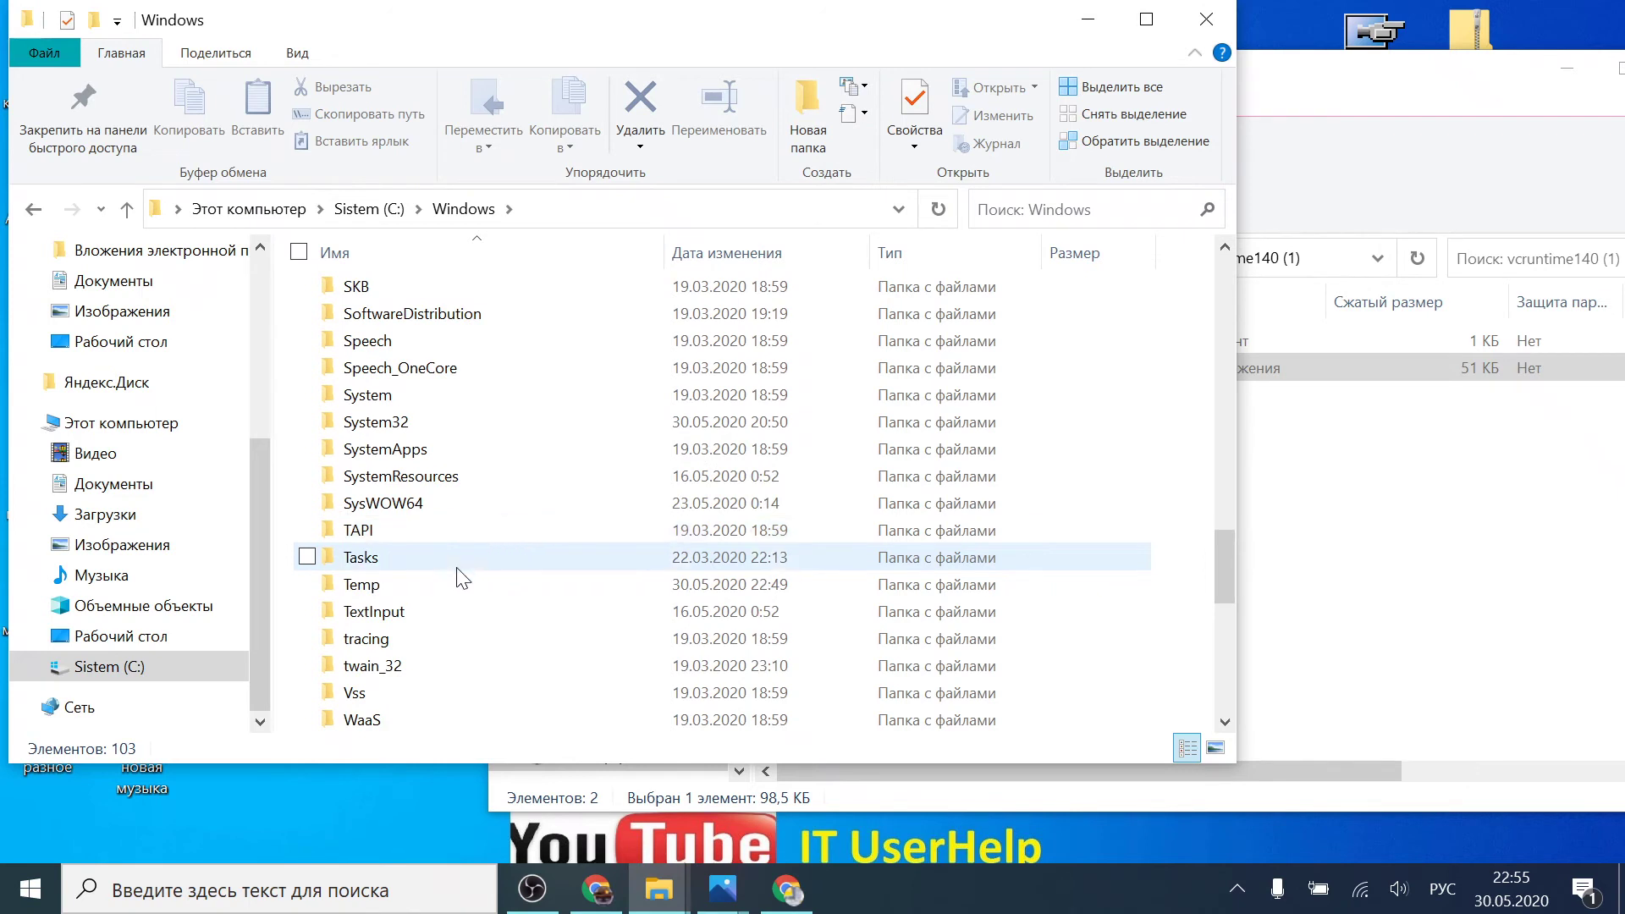
click(434, 423)
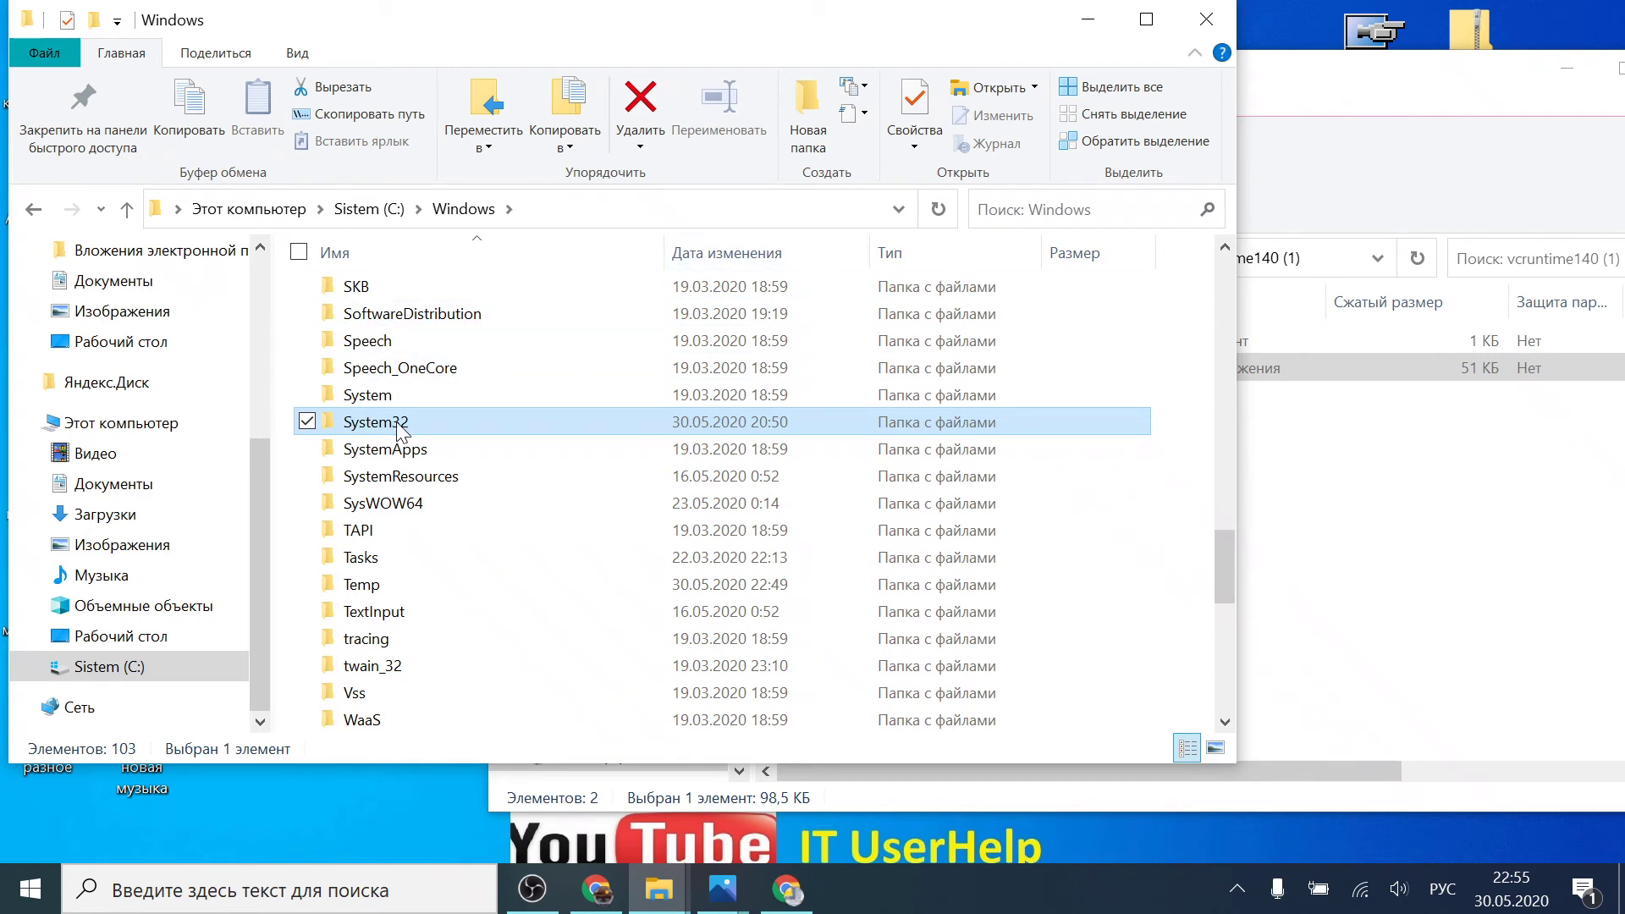
Step: Place the archive window beside the Windows folder and try copying vcruntime140.dll into System32, with SysWOW64 as the alternative target
click(1361, 74)
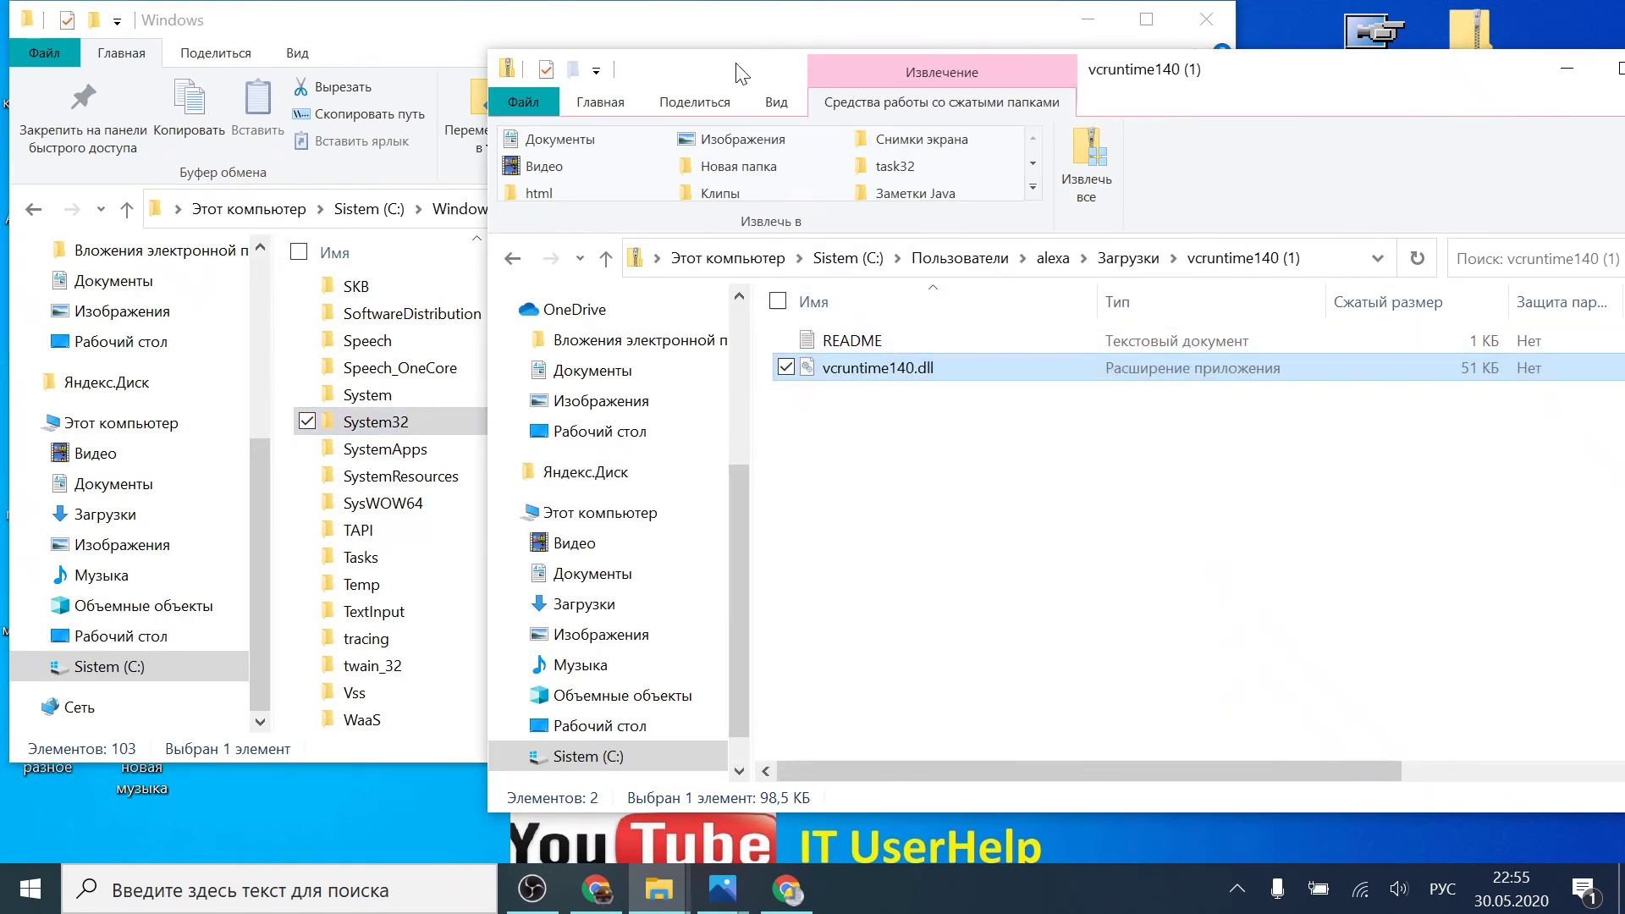
drag(737, 72, 1200, 80)
drag(1308, 374, 413, 413)
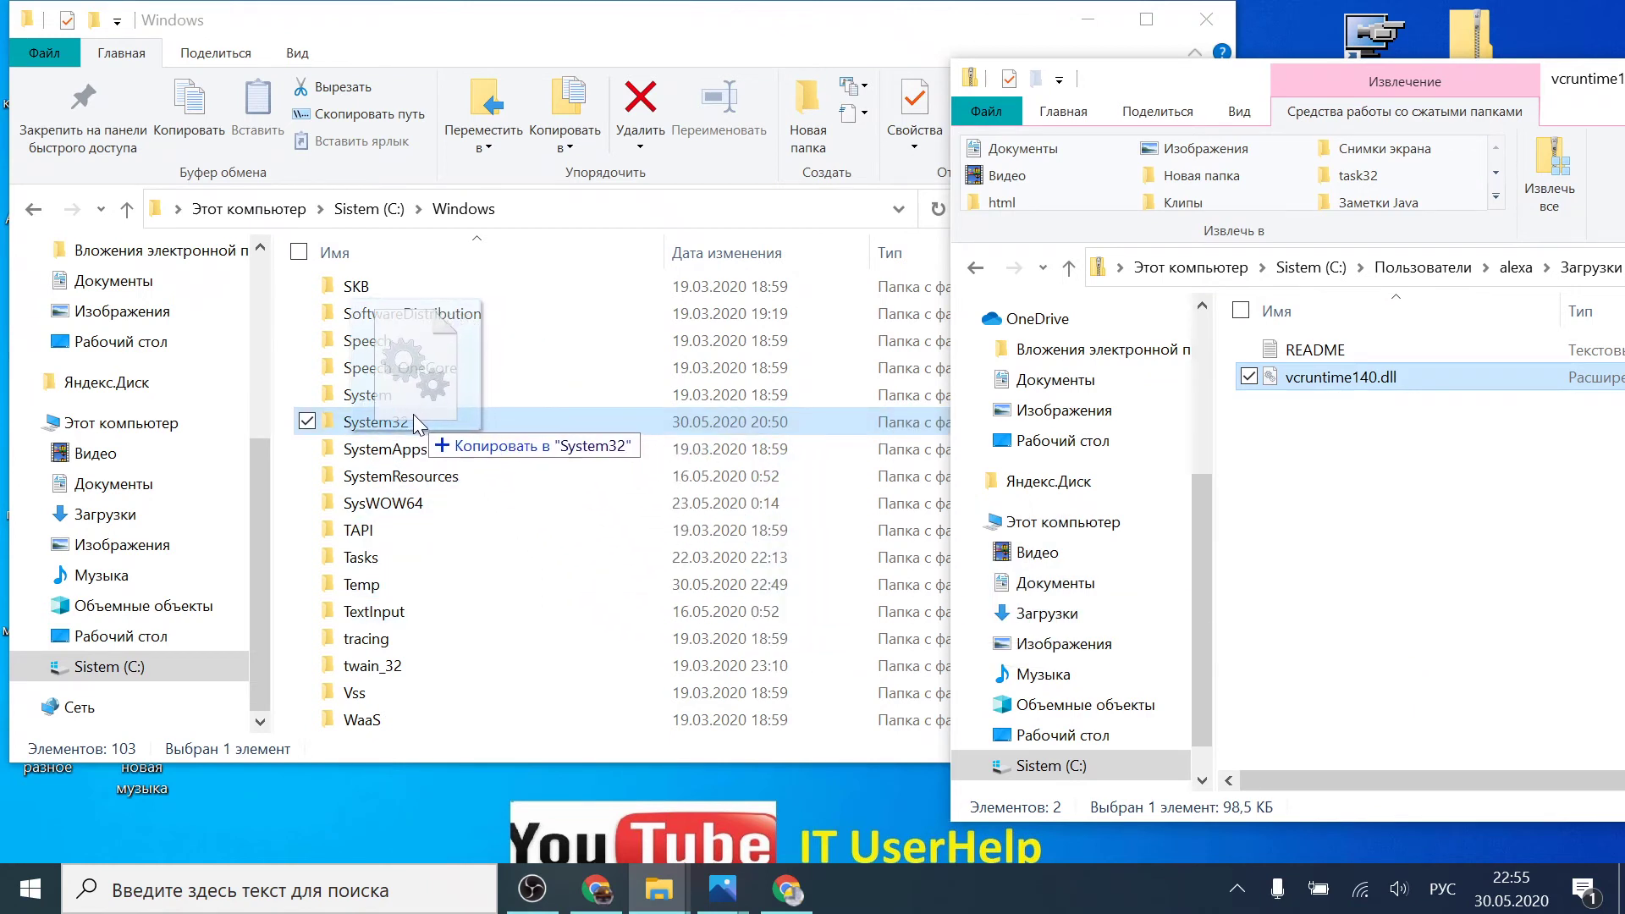
key(Escape)
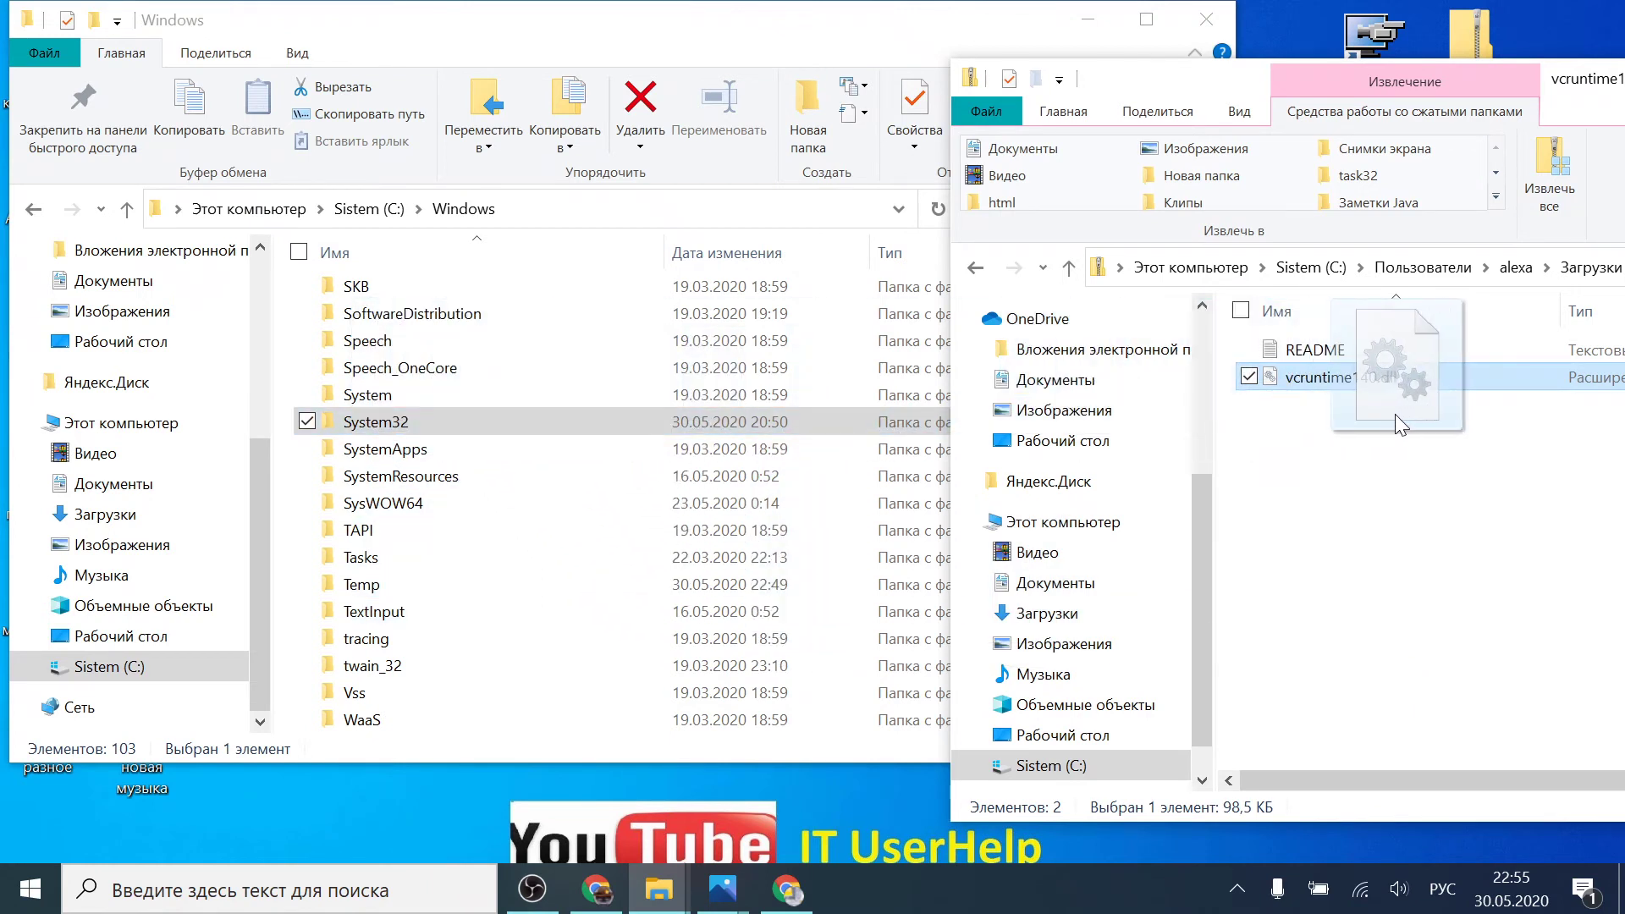
click(412, 505)
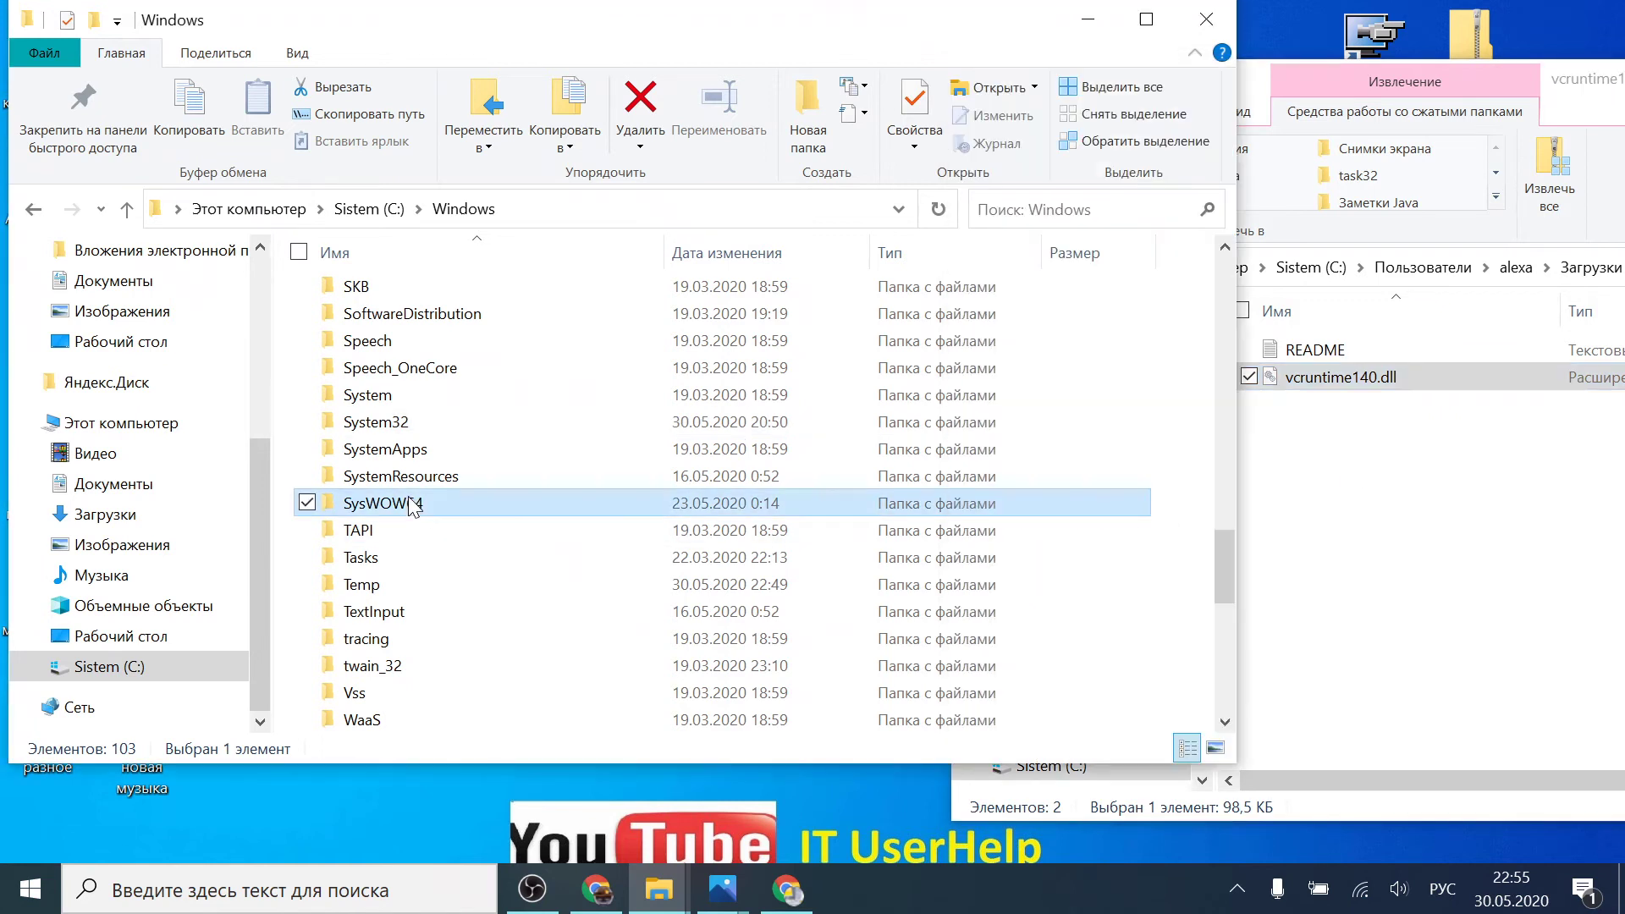
drag(1346, 387, 1426, 500)
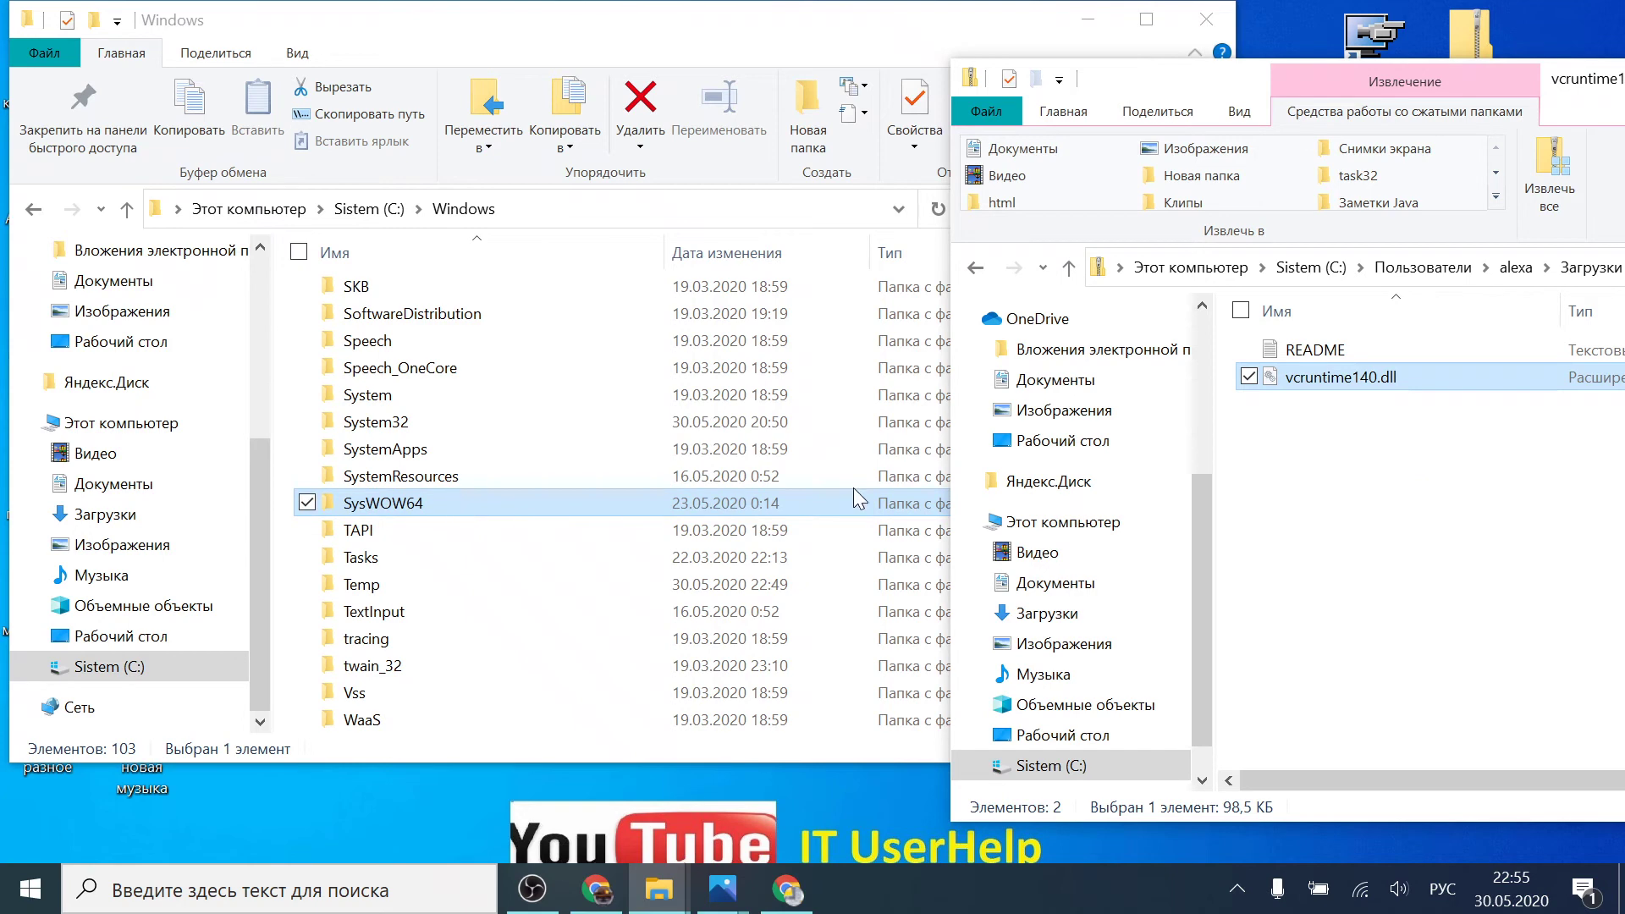
Step: Open the System32 folder inside Windows and look through its list of folders and DLL files
click(435, 423)
double_click(435, 423)
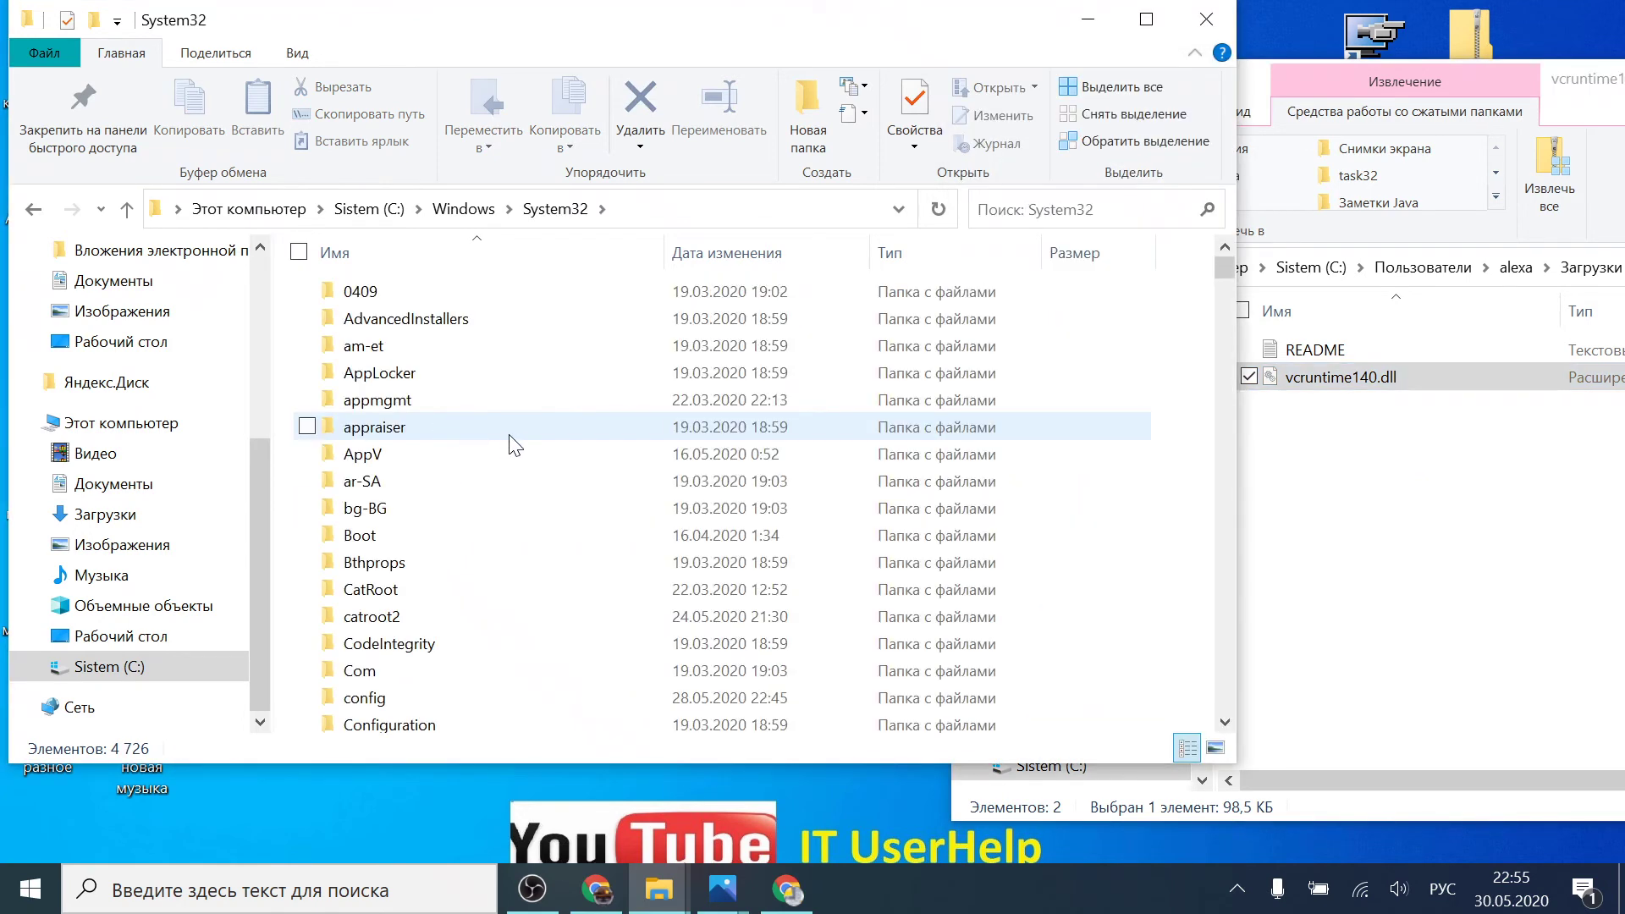
key(BackSpace)
scroll(490, 501, down, 3)
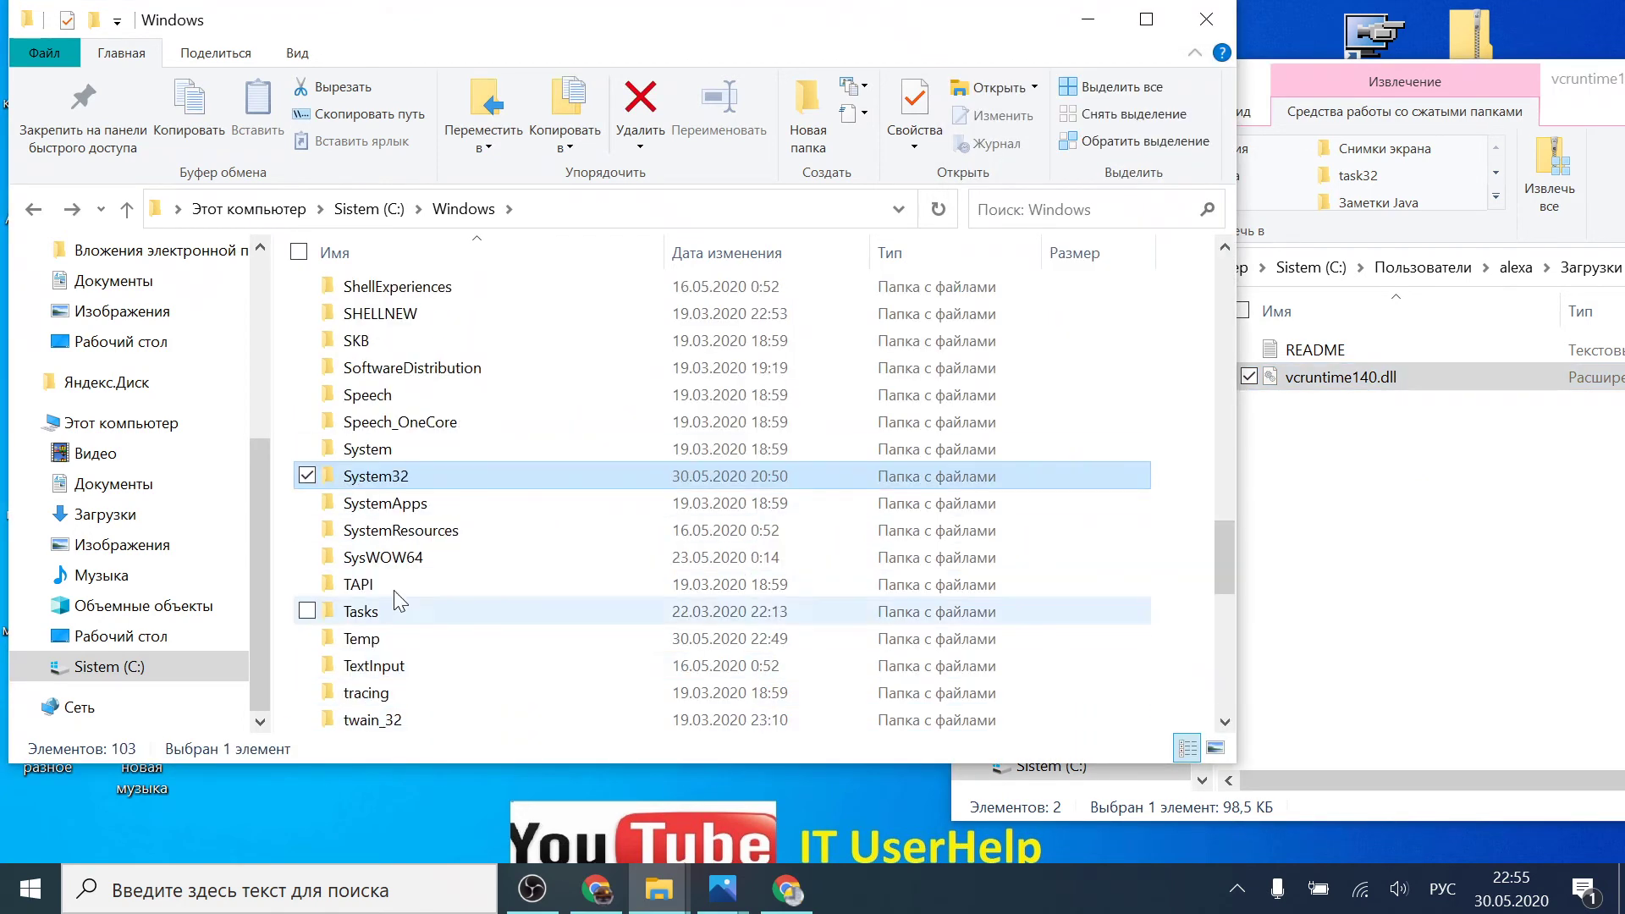
double_click(398, 480)
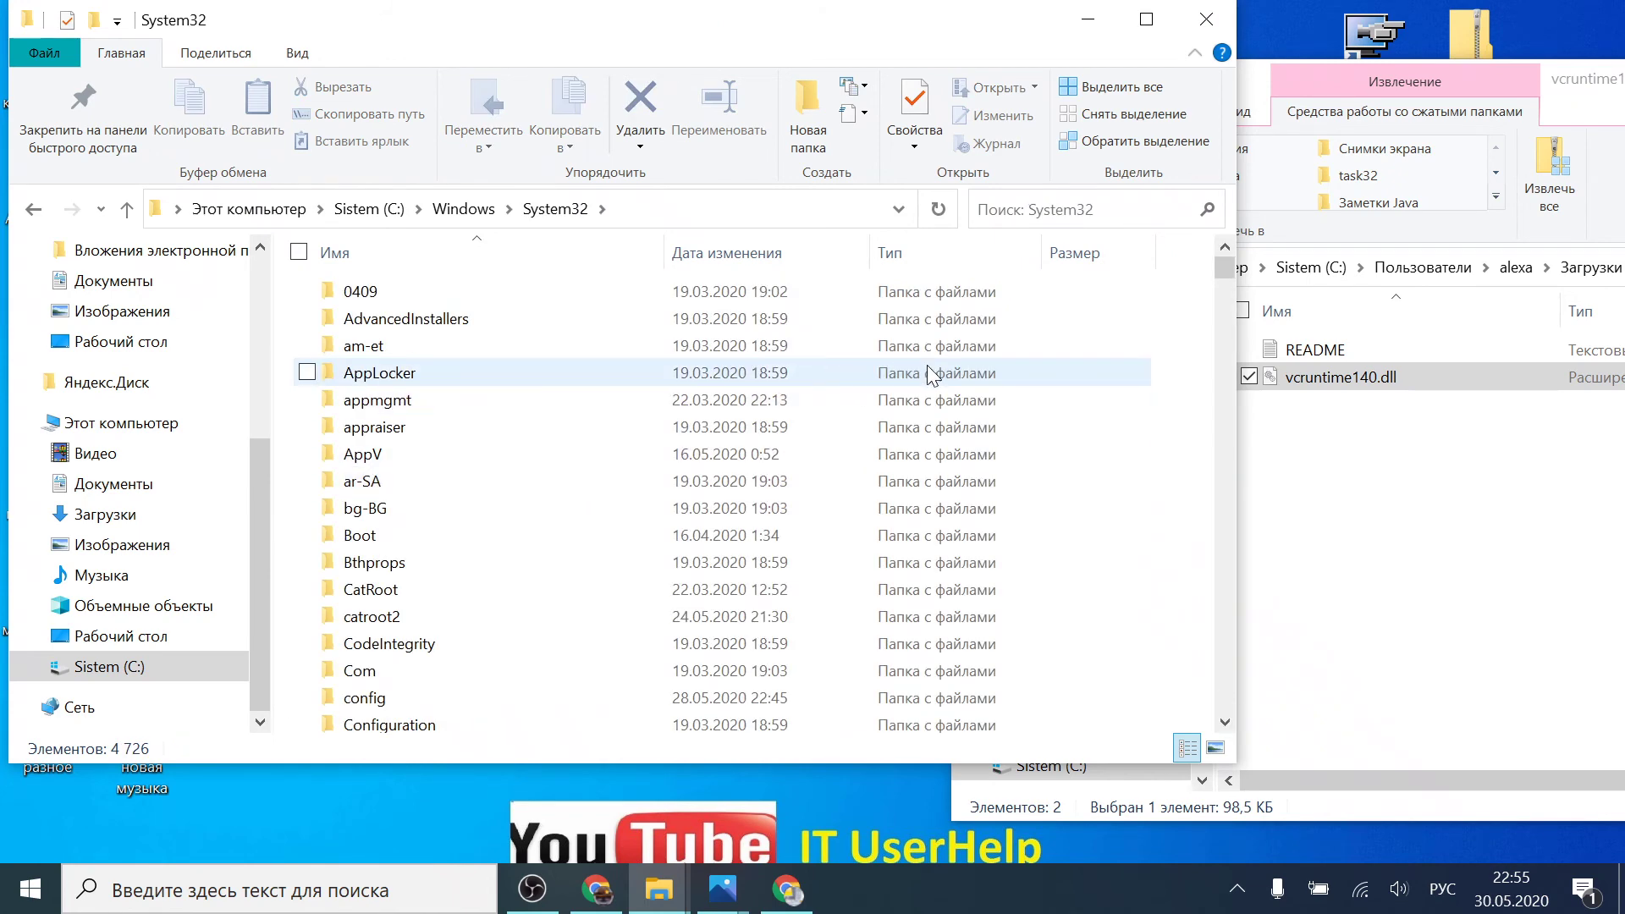
drag(1223, 272, 1225, 592)
scroll(441, 565, up, 18)
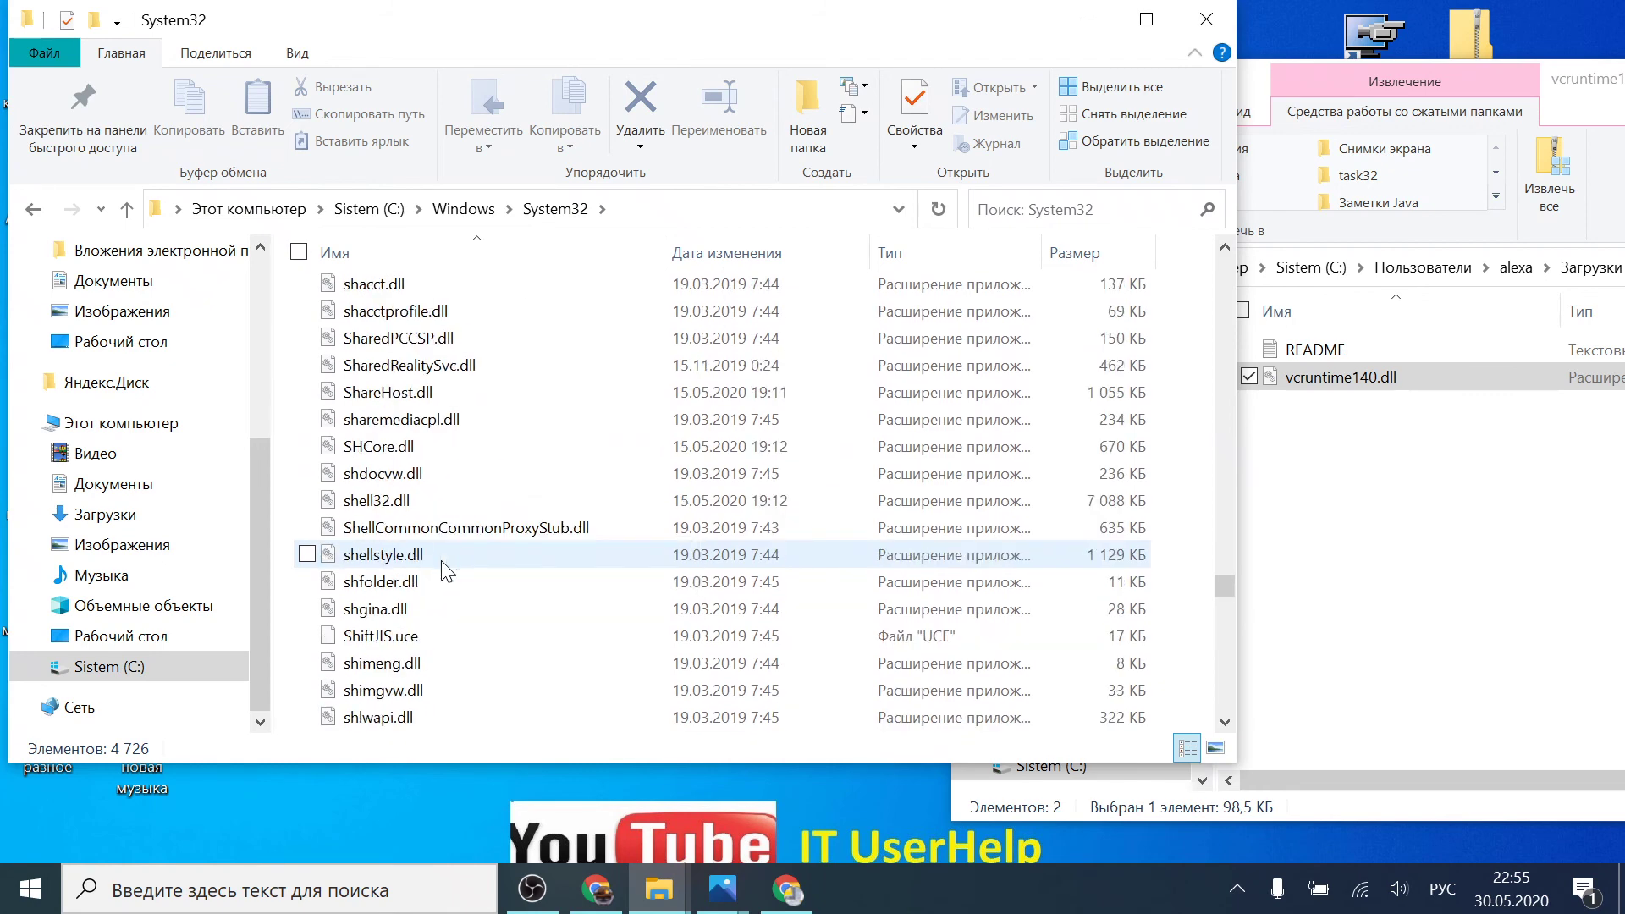
scroll(931, 584, up, 16)
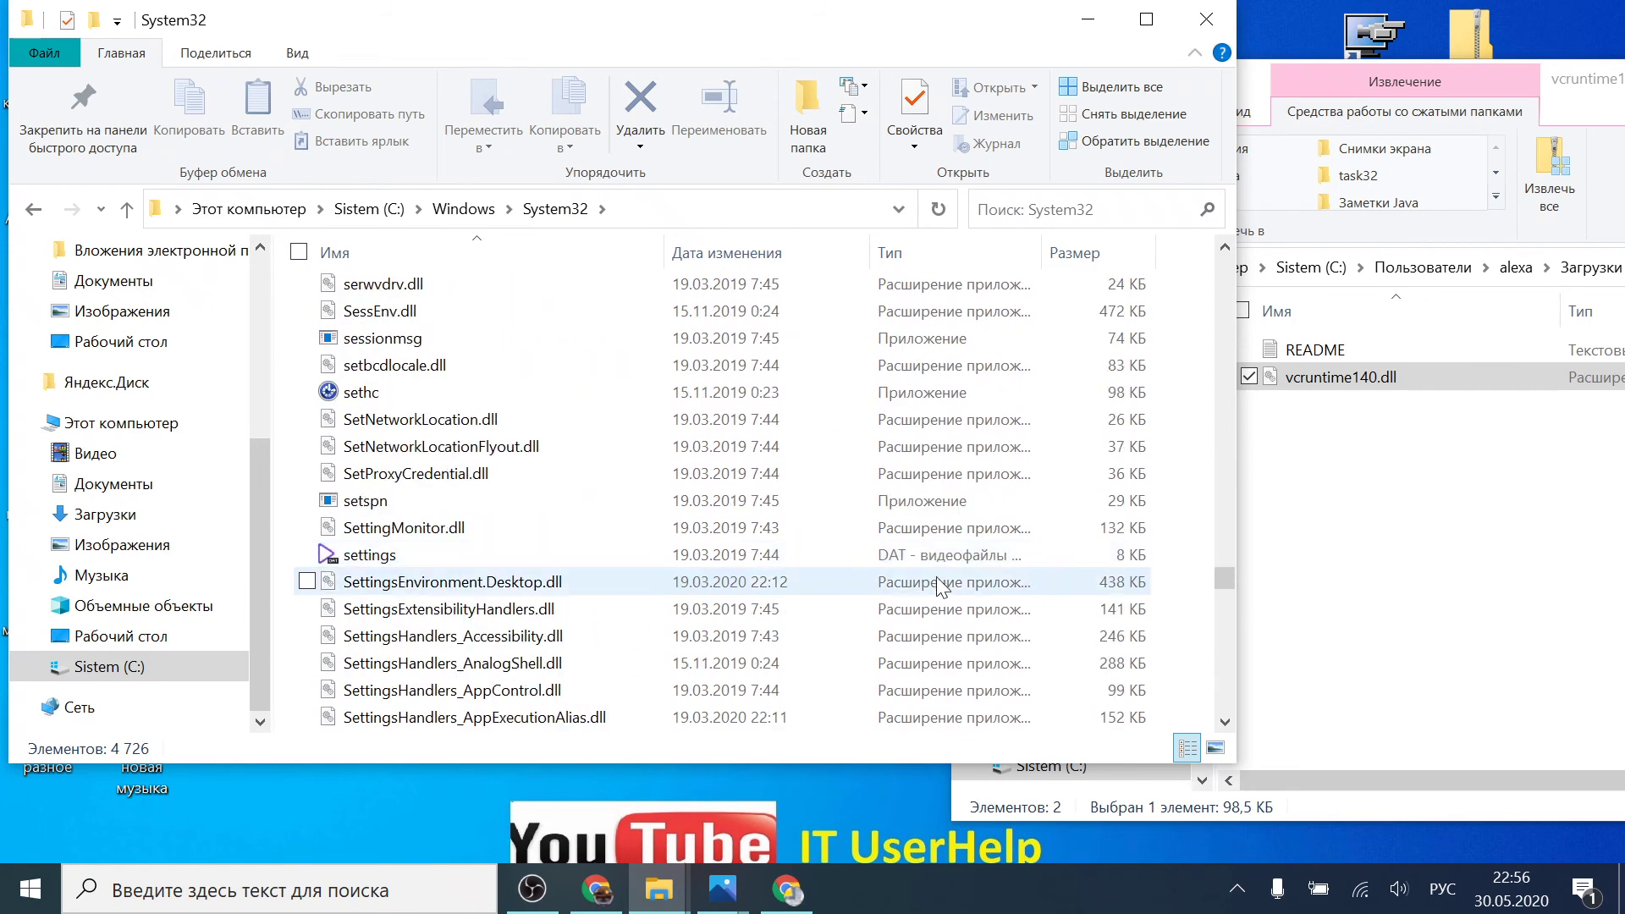
drag(1216, 576, 1225, 258)
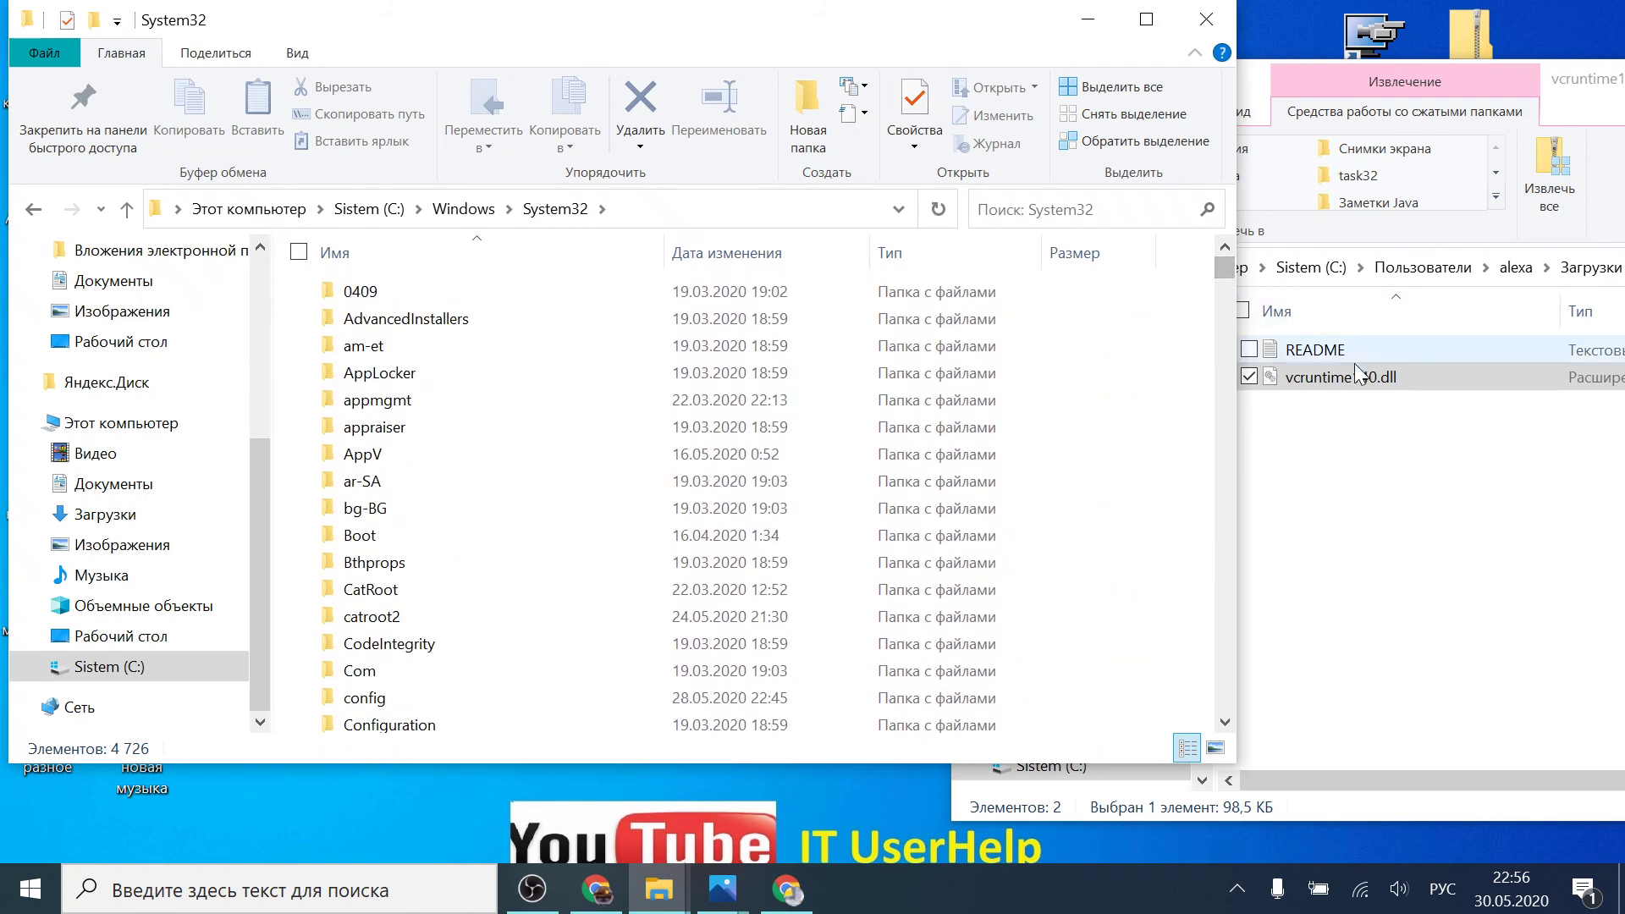
Step: Try to bring vcruntime140.dll from the archive into the open System32 folder and browse the folder's files
mouse_move(1346, 373)
mouse_down()
mouse_move(566, 530)
mouse_move(401, 532)
mouse_move(391, 512)
mouse_move(395, 383)
mouse_move(439, 565)
mouse_move(1375, 410)
mouse_move(1378, 375)
mouse_up()
click(801, 480)
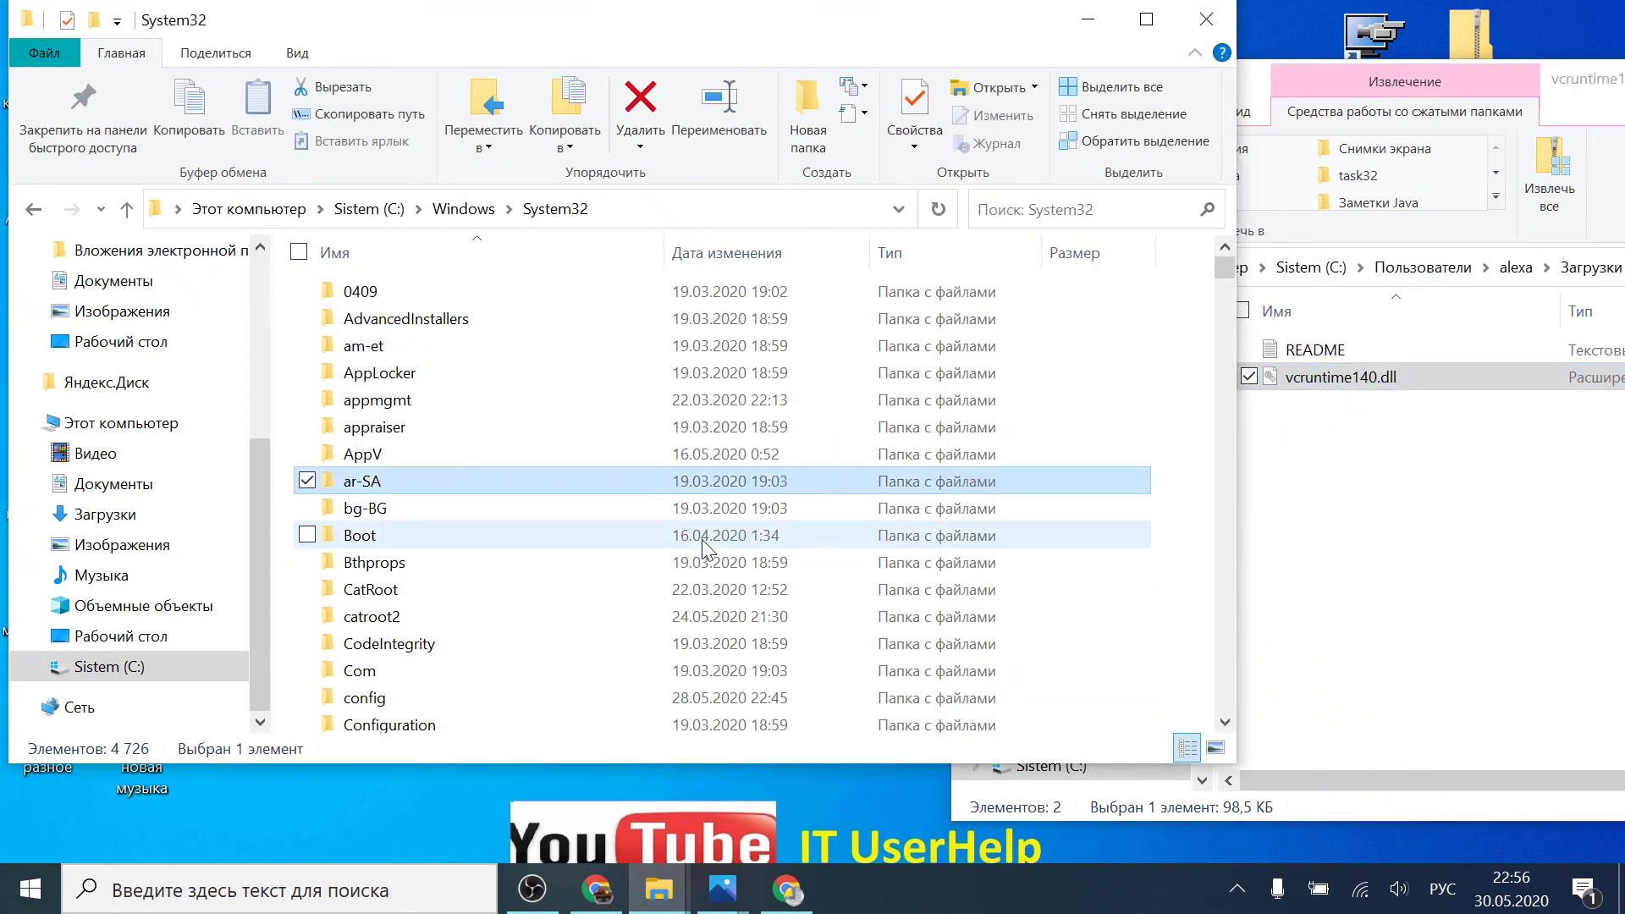
drag(1223, 264, 1202, 402)
scroll(1189, 446, up, 6)
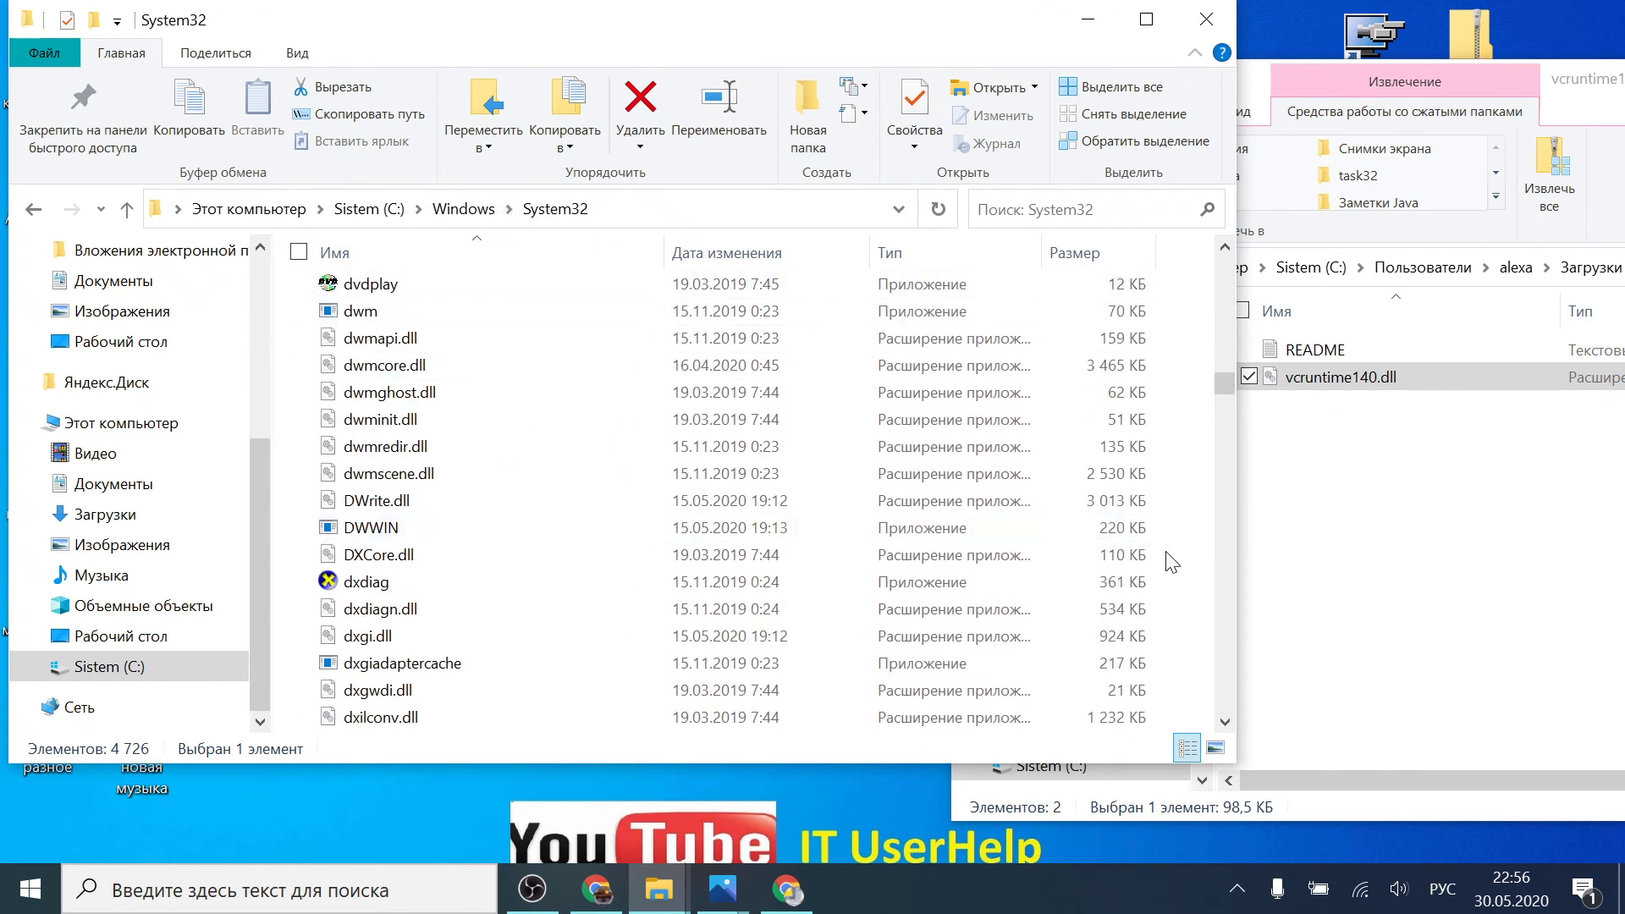
Step: Return to the Windows folder and select the SysWOW64 folder
key(alt+Left)
scroll(733, 613, down, 2)
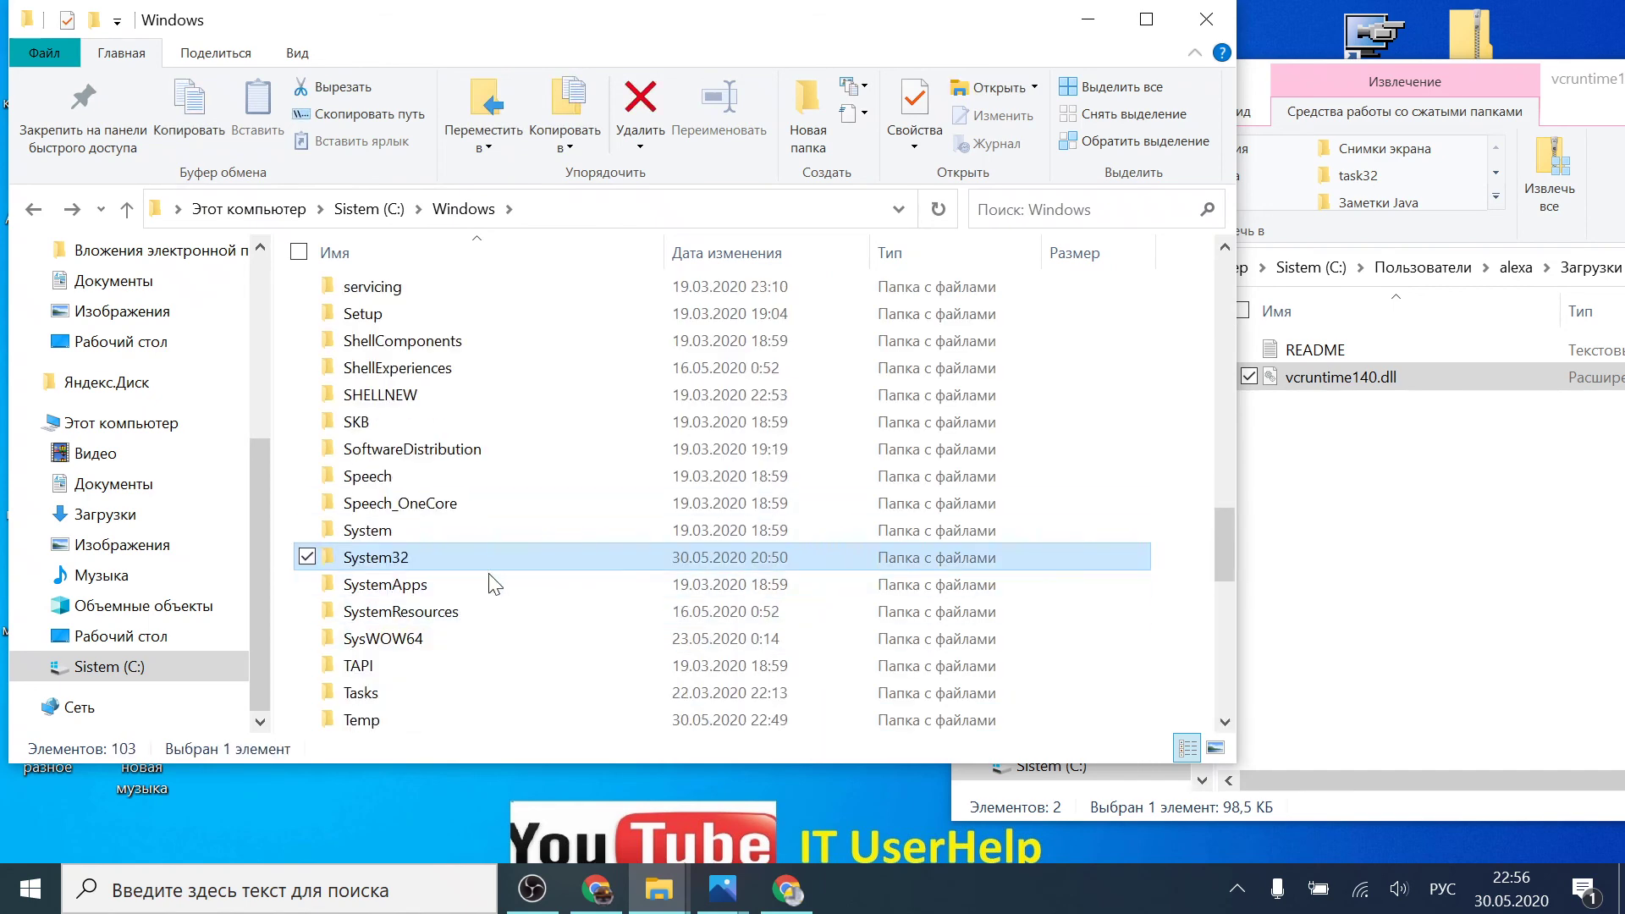
click(423, 641)
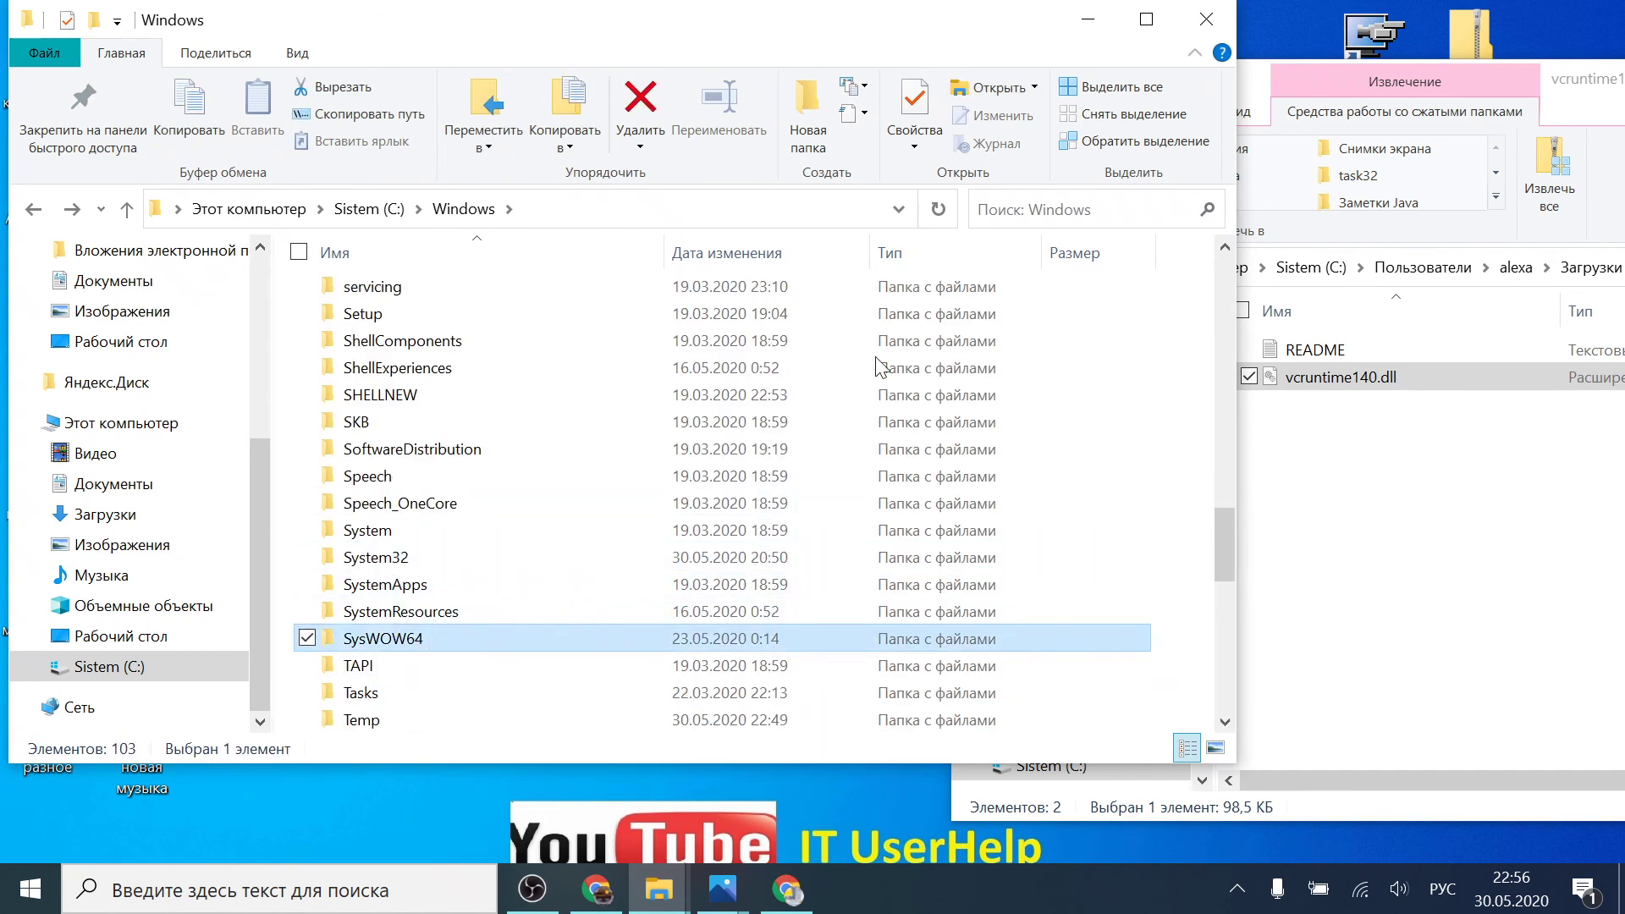
Step: Close the Windows folder window, reposition the archive window and return it to the Загрузки folder
click(1207, 33)
drag(1209, 92, 466, 91)
key(alt+Left)
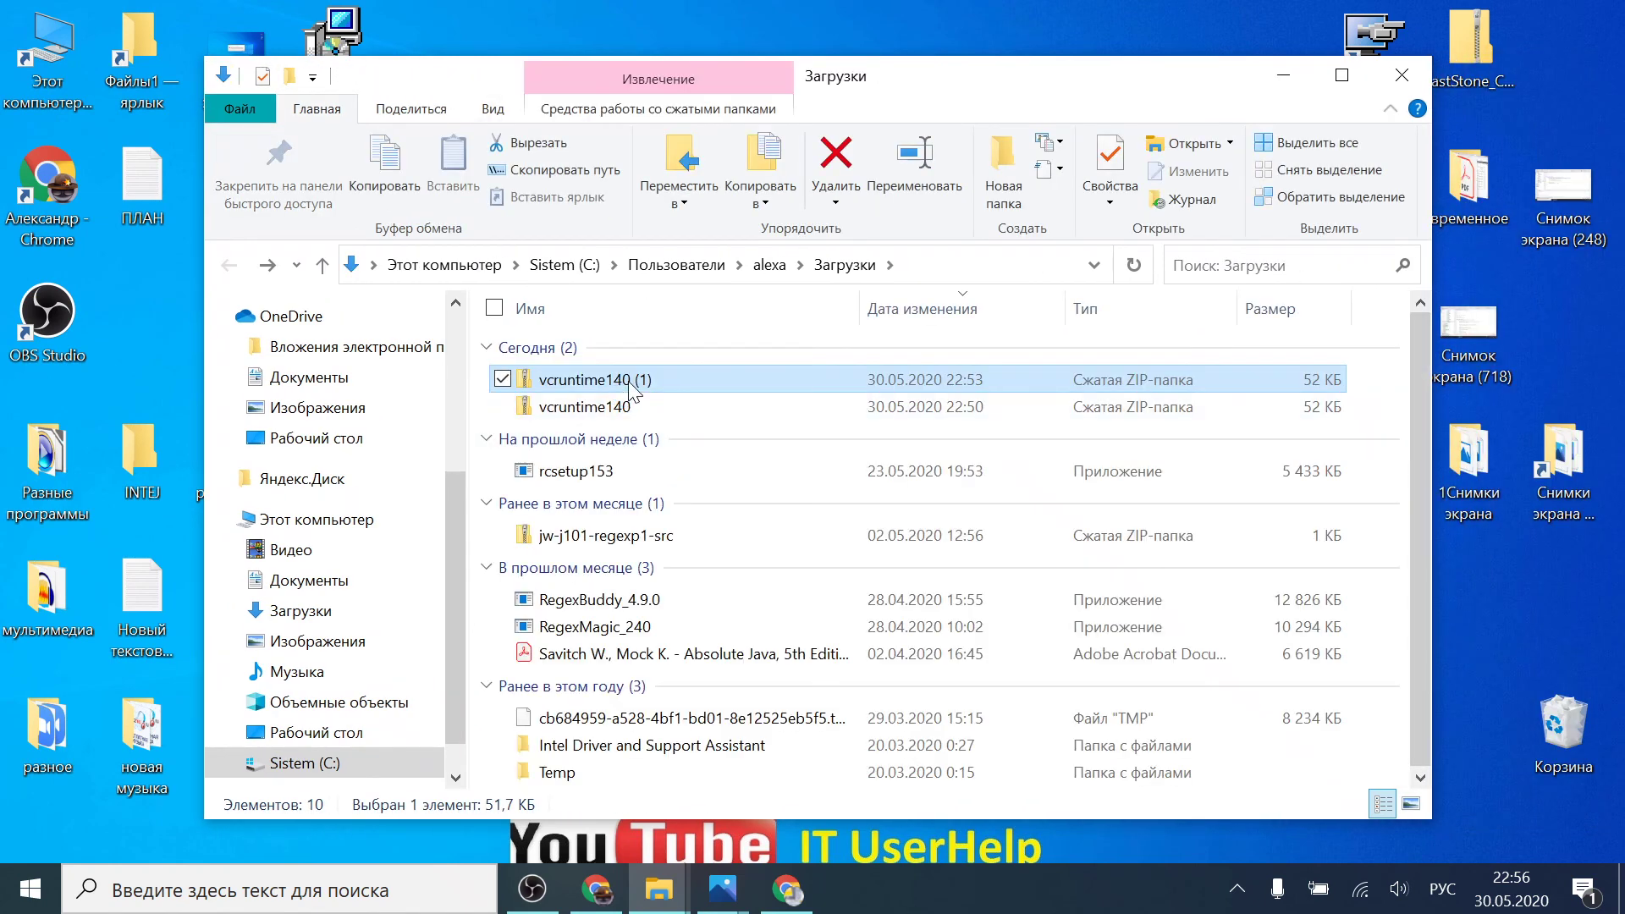
Step: Select both vcruntime140 archives in Загрузки and display the actions available for them
click(503, 406)
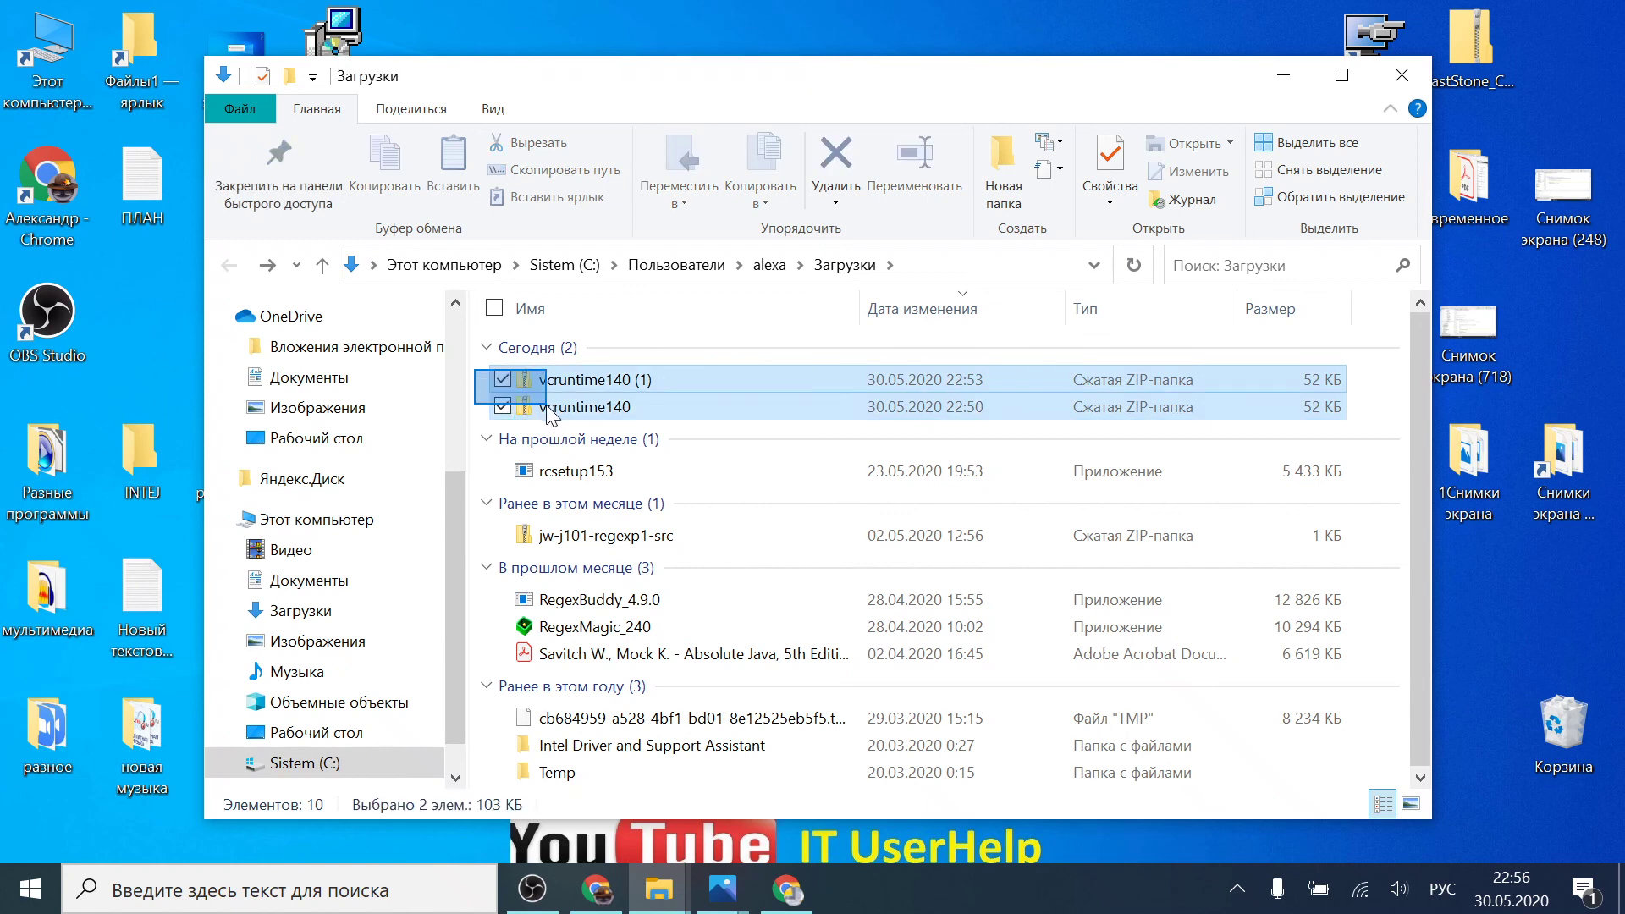
right_click(571, 407)
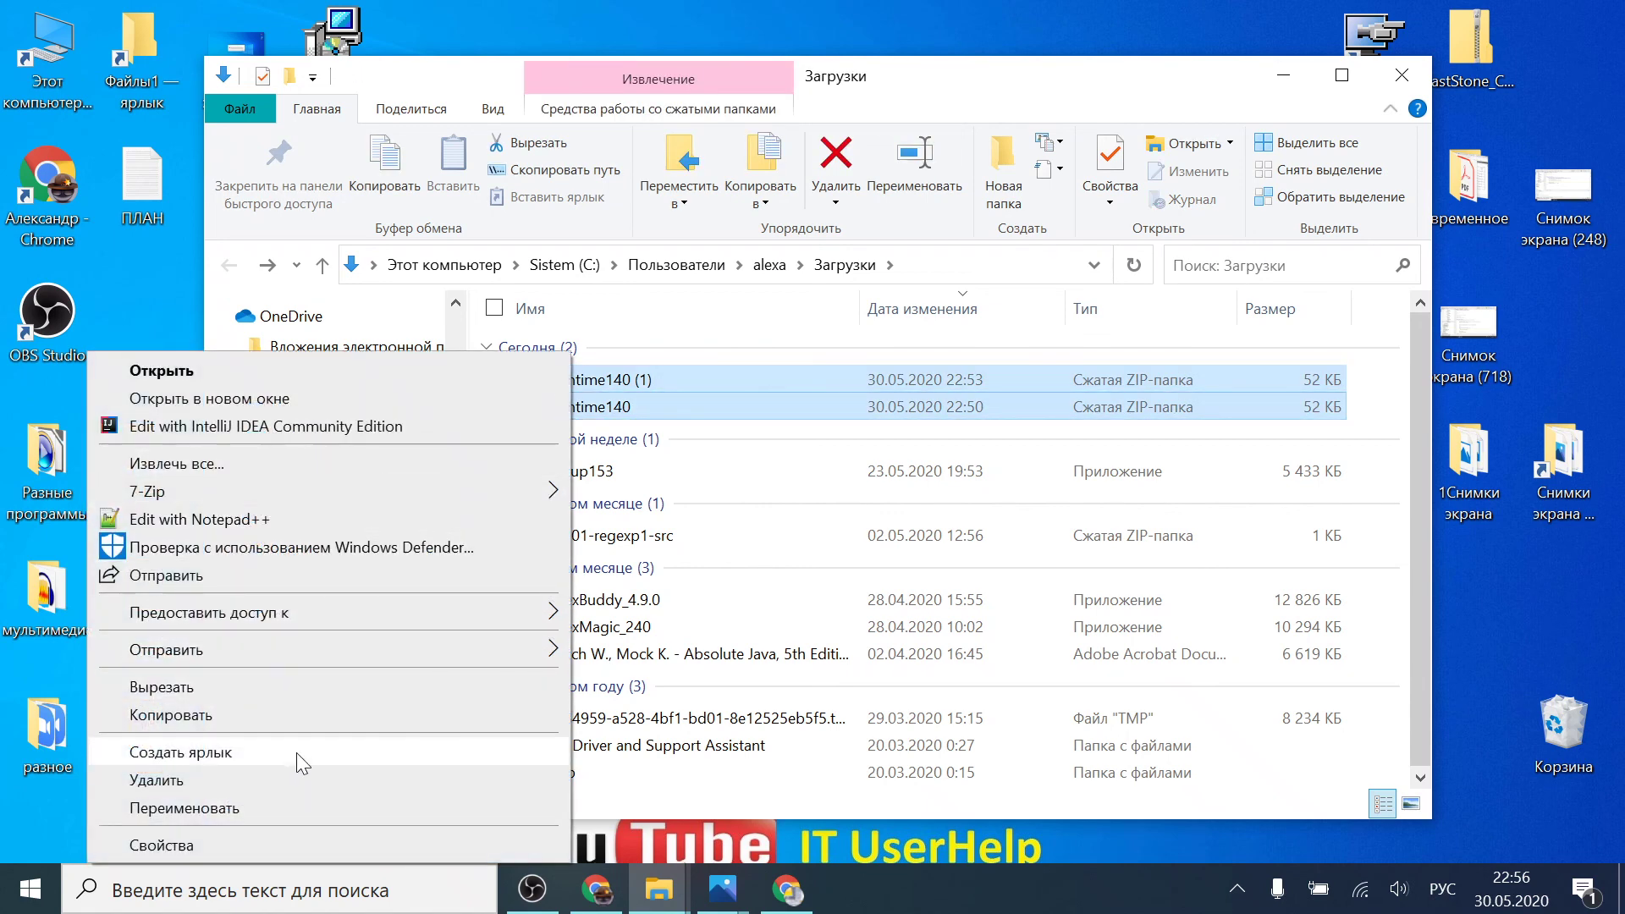
Step: Minimize the Загрузки window and open the IT UserHelp1 image from the desktop
click(1285, 78)
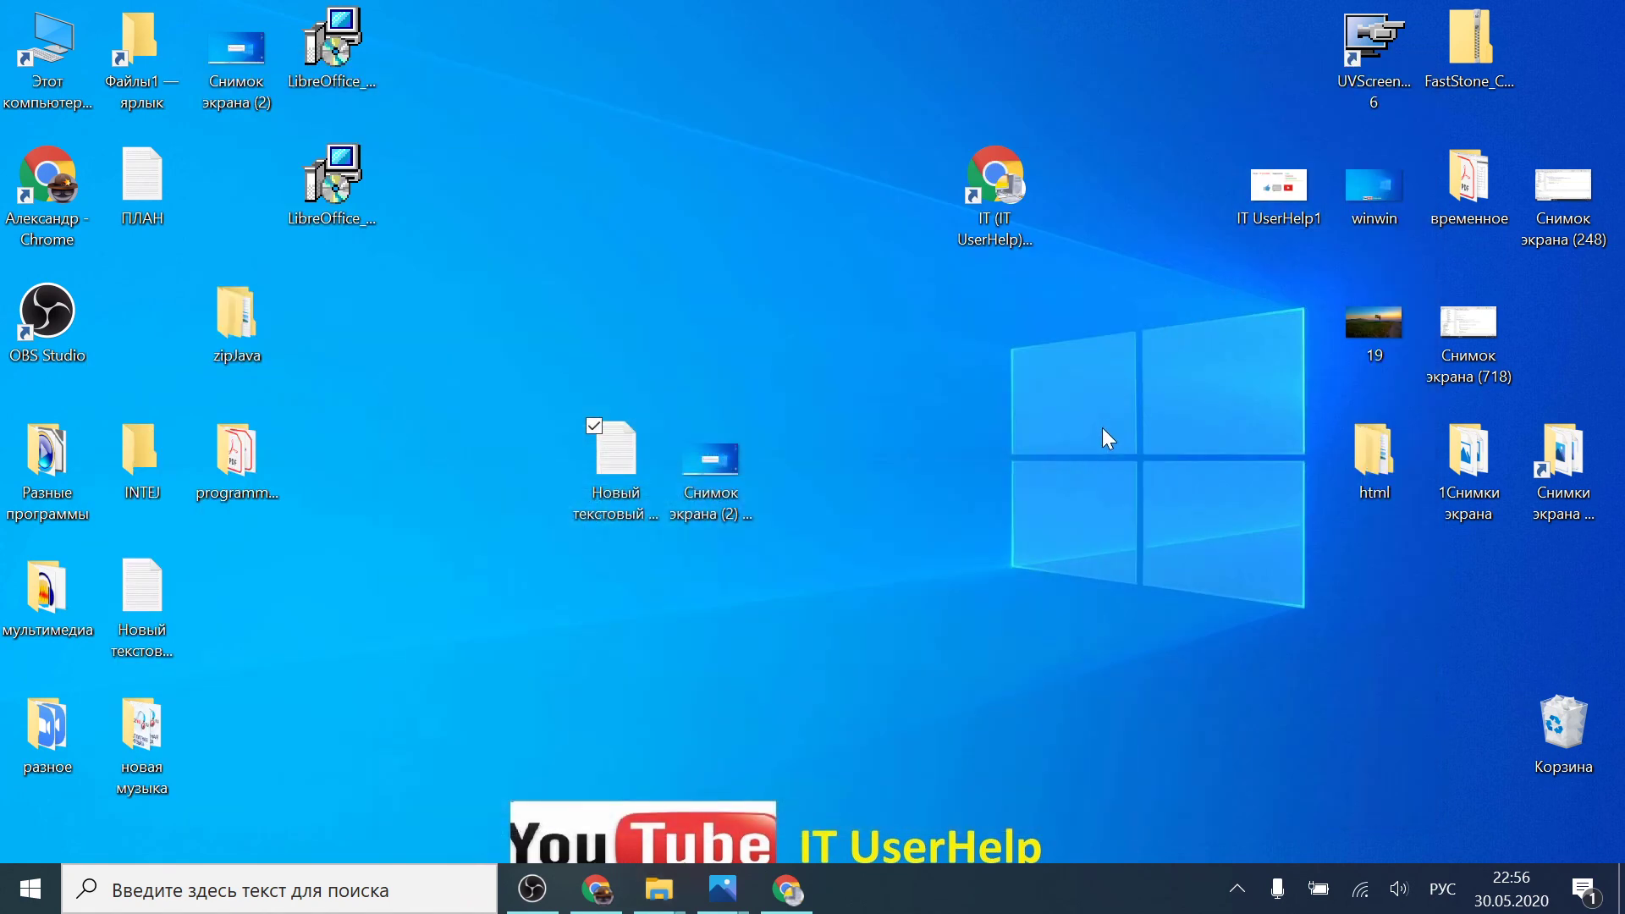
double_click(1295, 187)
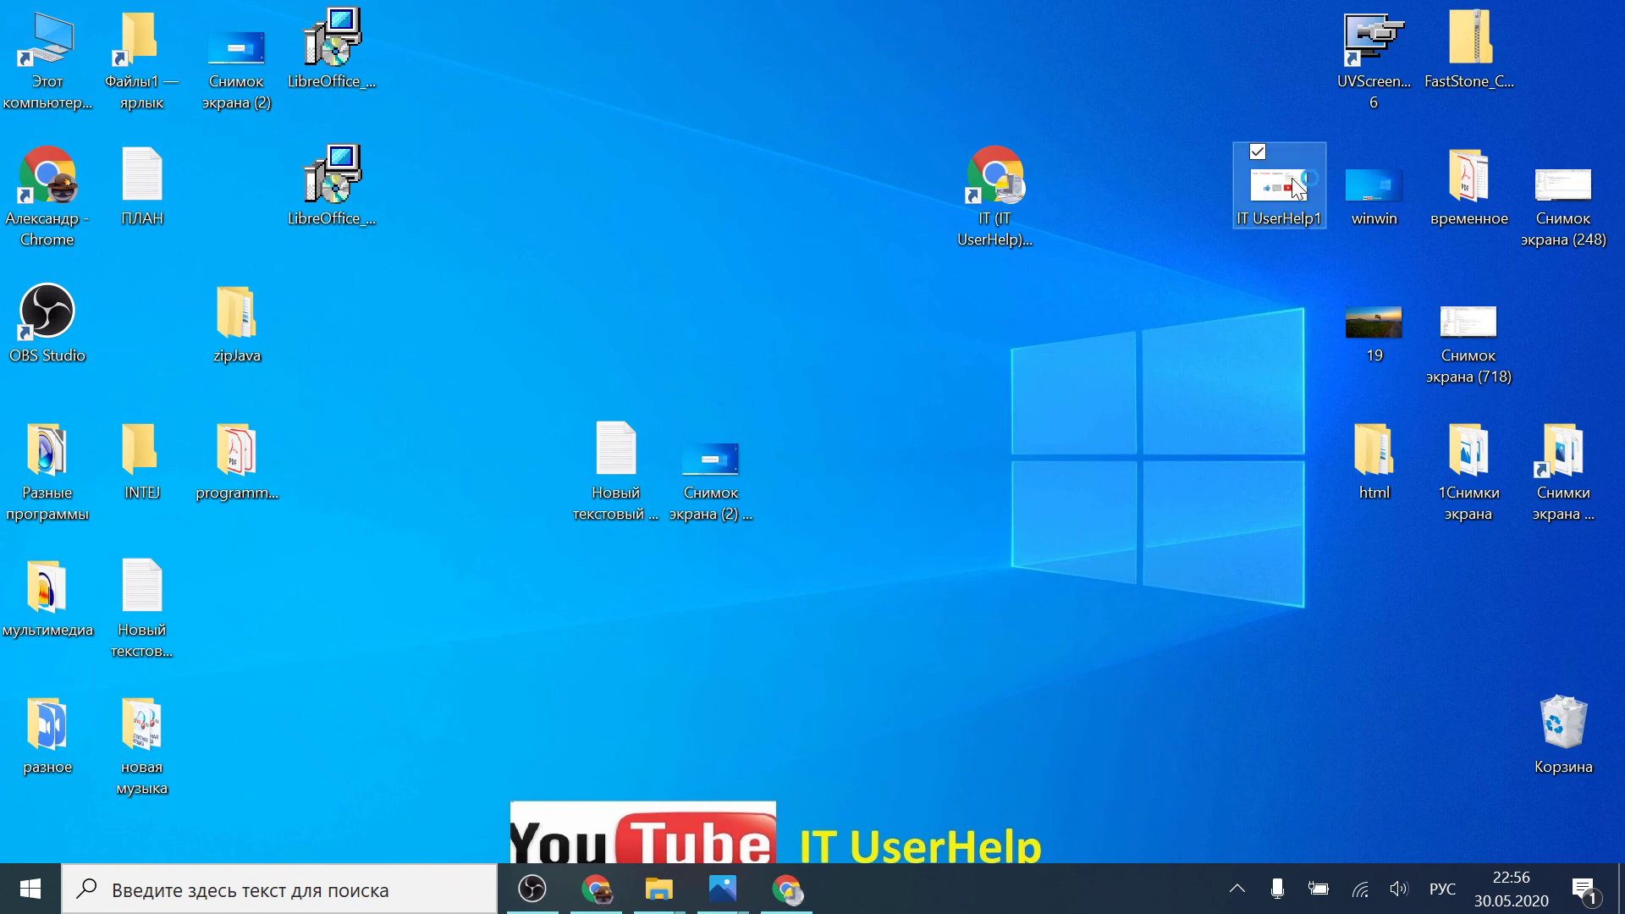